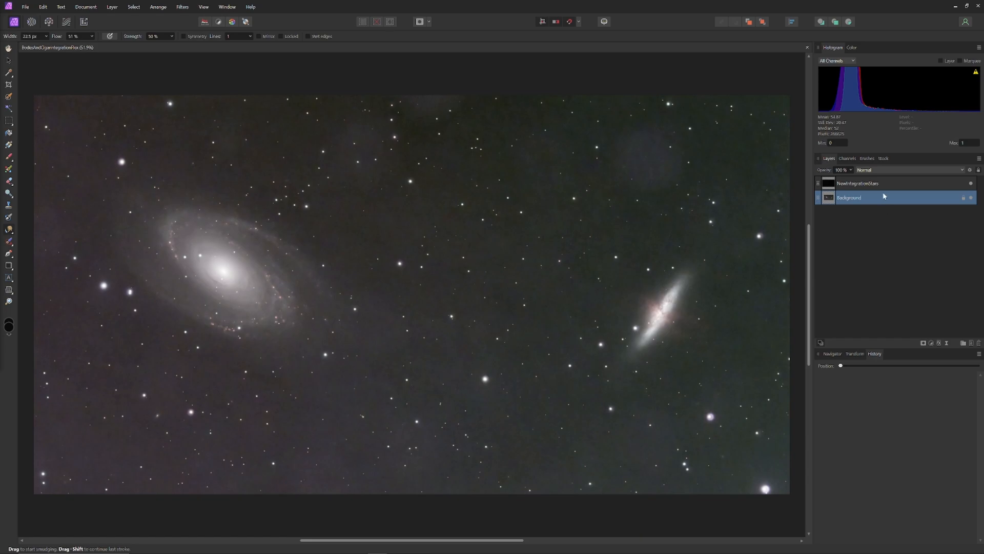
Duplicate the Background layer and the NewIntegrationStars layer
right_click(884, 198)
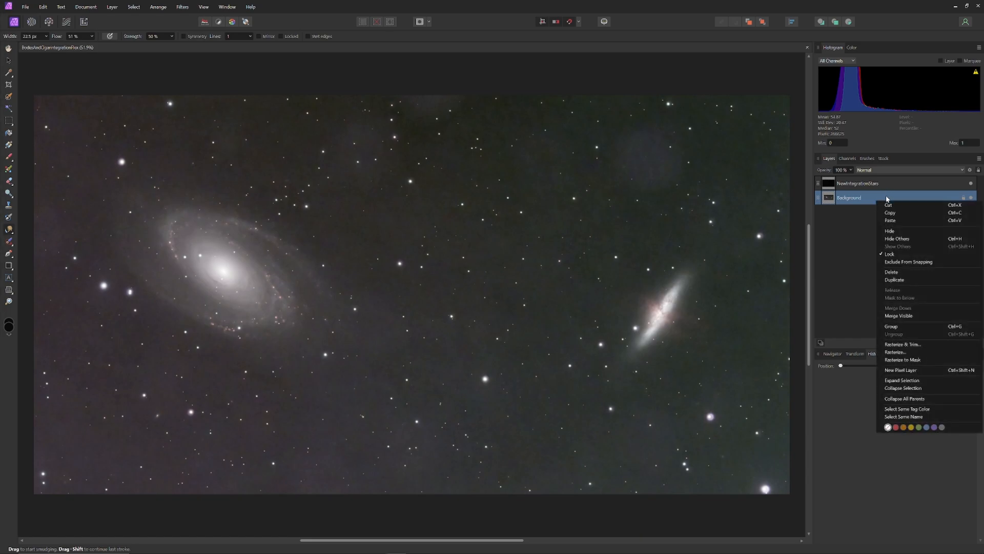
click(884, 198)
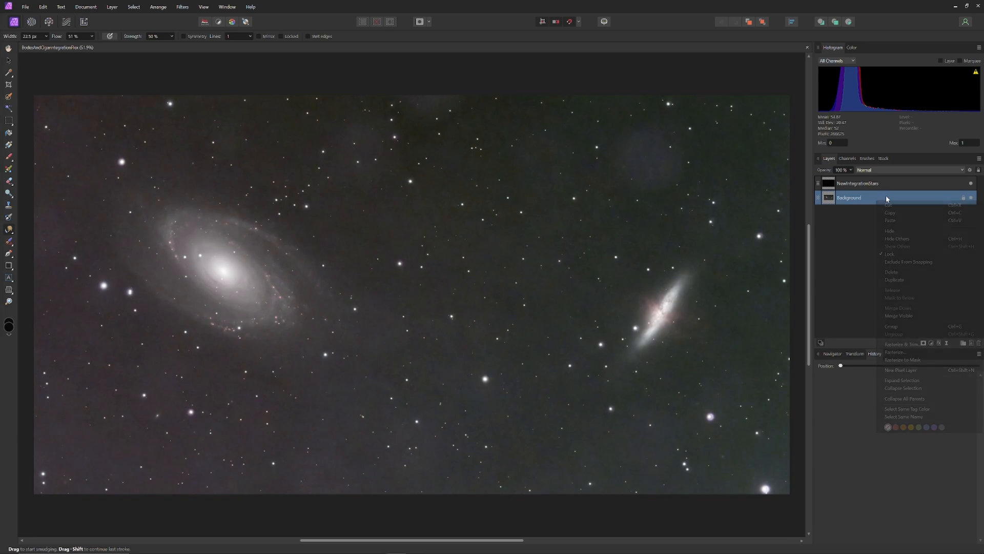
right_click(886, 195)
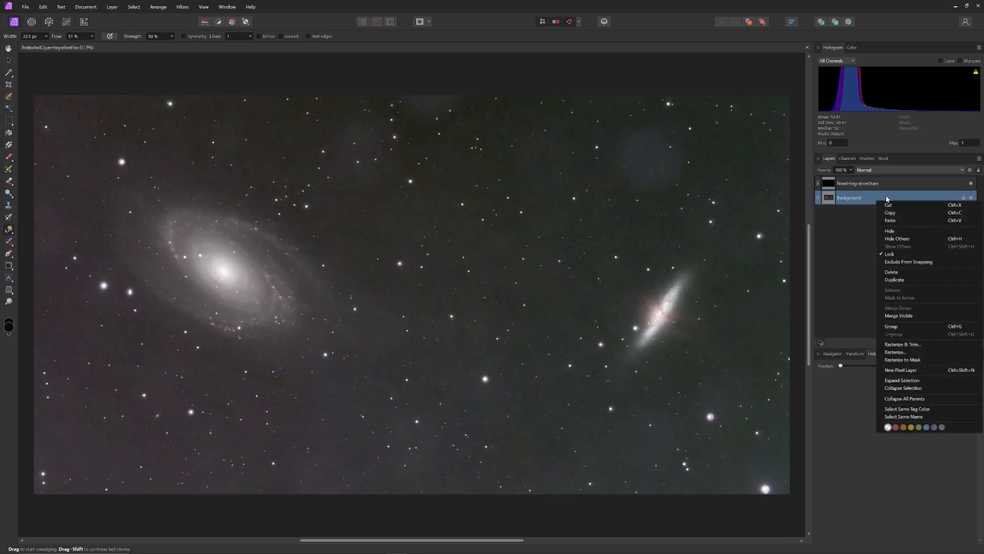
click(896, 279)
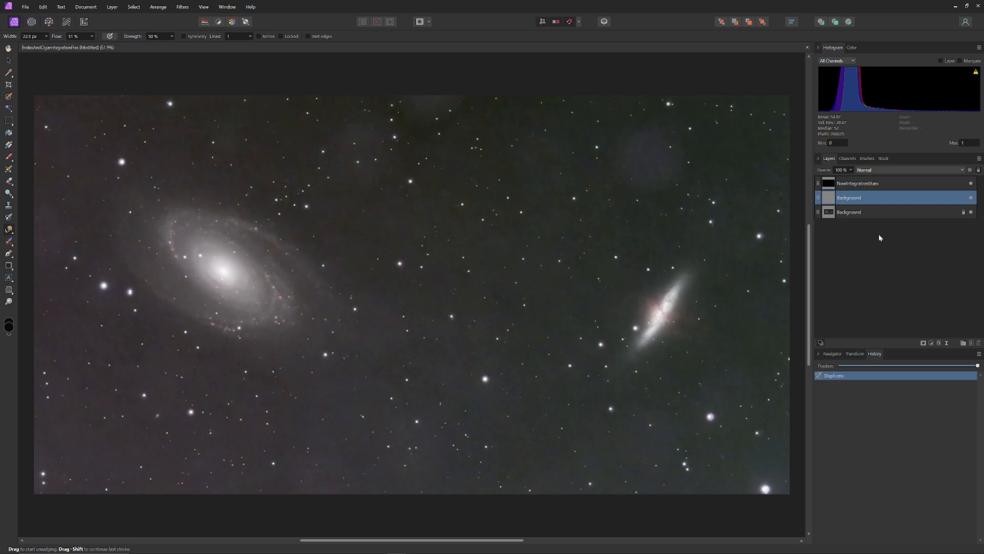
right_click(876, 188)
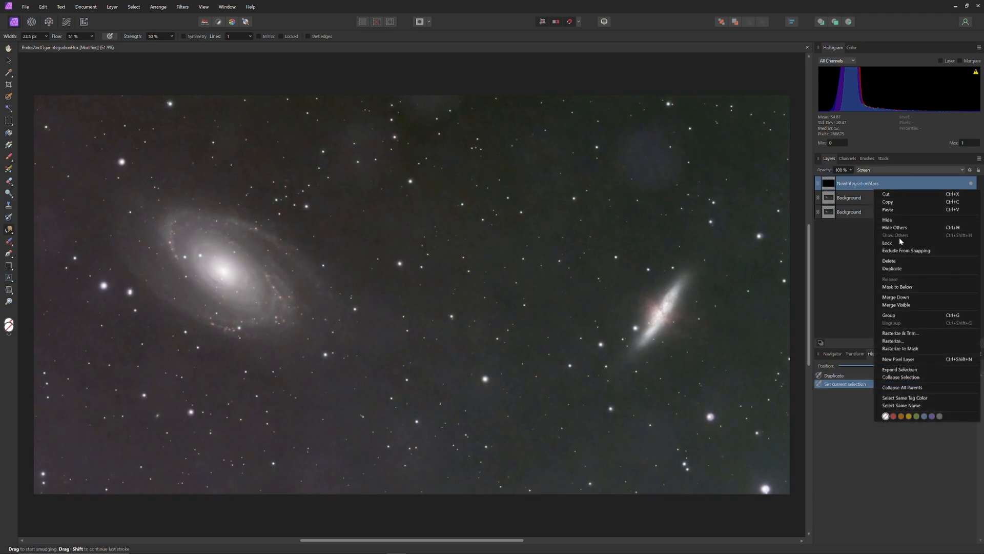
click(898, 268)
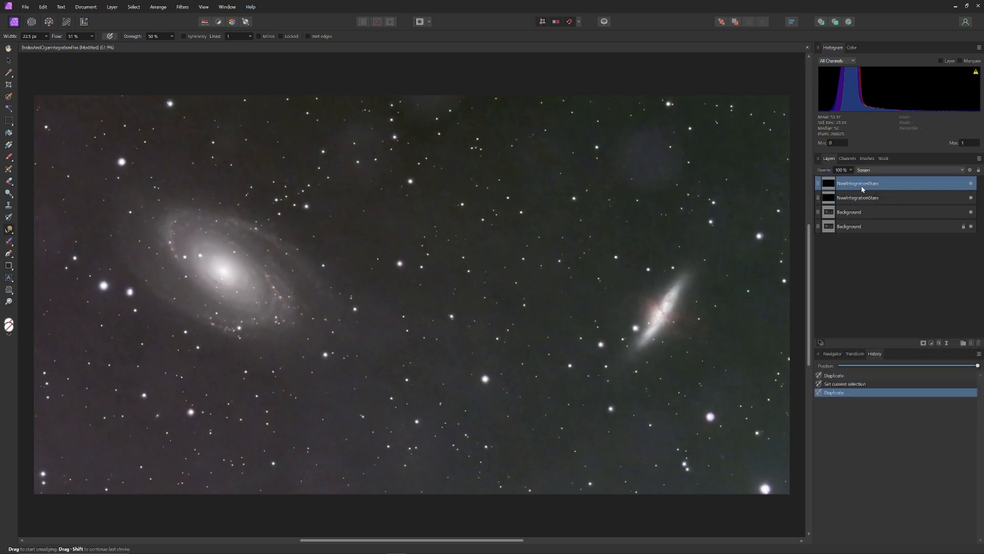
Move the lower NewIntegrationStars layer beneath the original Background layer and lock it
drag(867, 204, 874, 250)
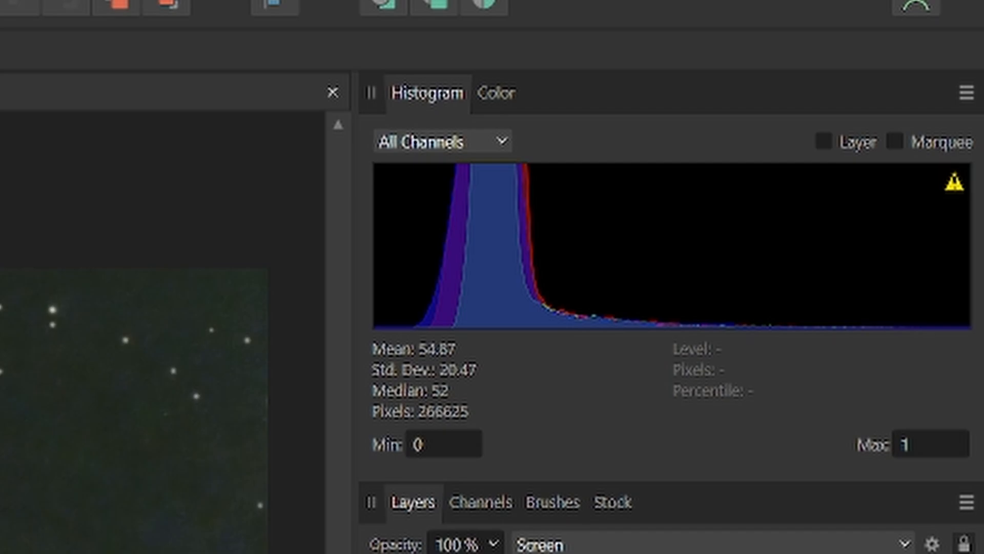
click(769, 553)
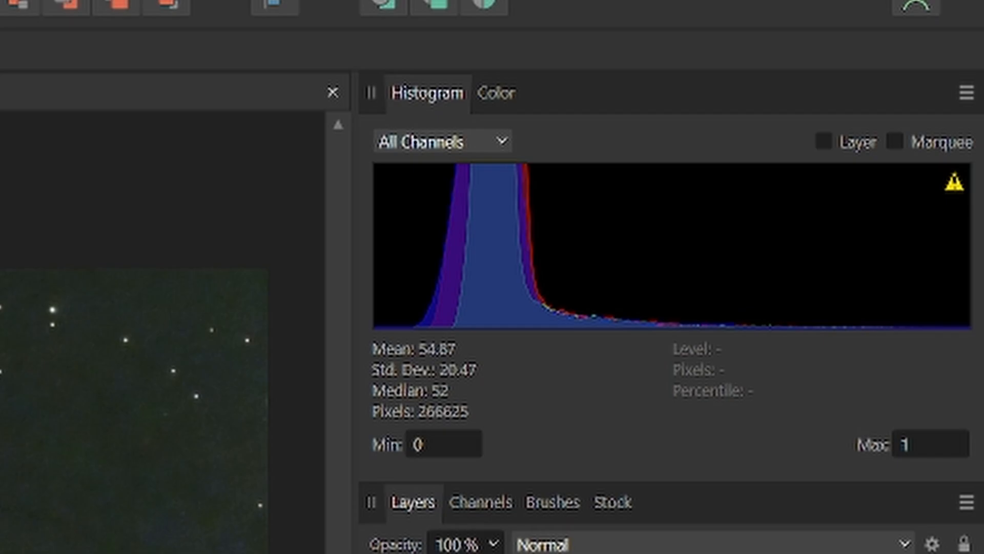
Rename the topmost NewIntegrationStars layer as Stars
double_click(859, 184)
text(Stars)
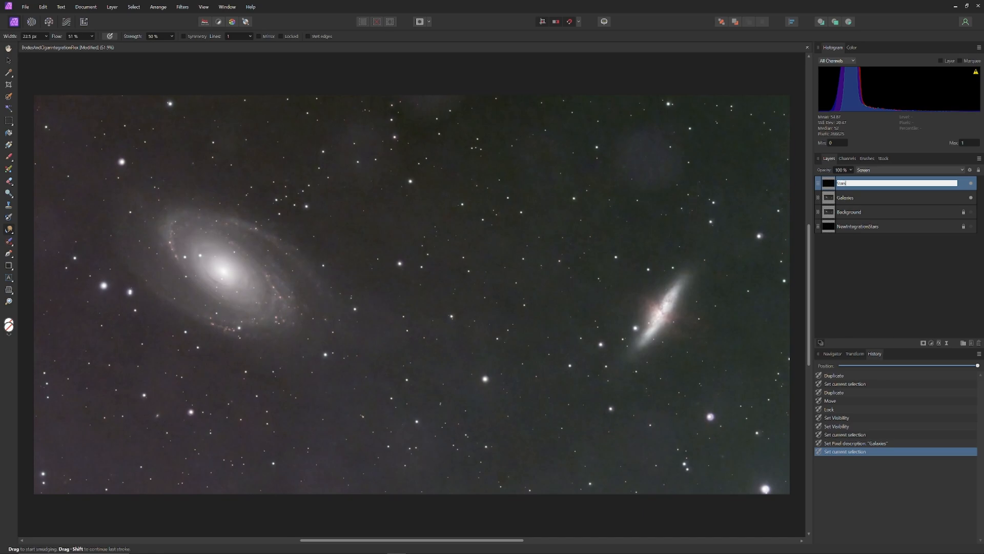
key(Return)
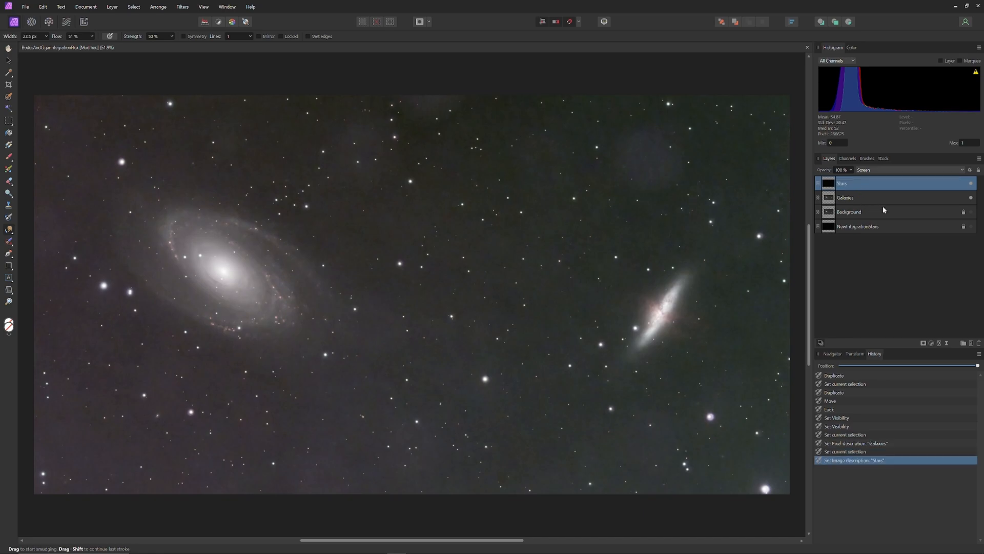
Rename the locked Background layer as Galaxies and the locked NewIntegrationStars layer beneath it as Stars
double_click(856, 212)
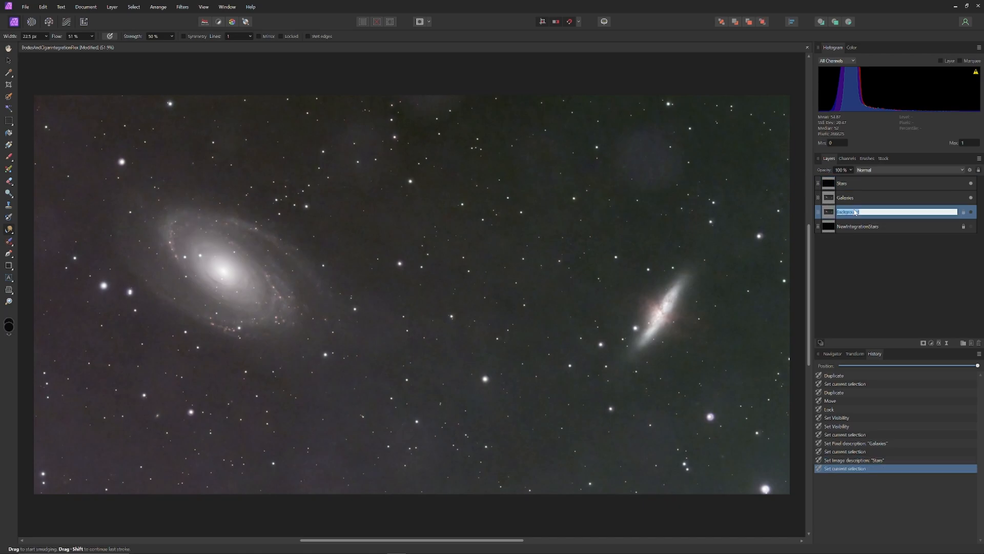
text(Galaxies)
key(Return)
double_click(860, 228)
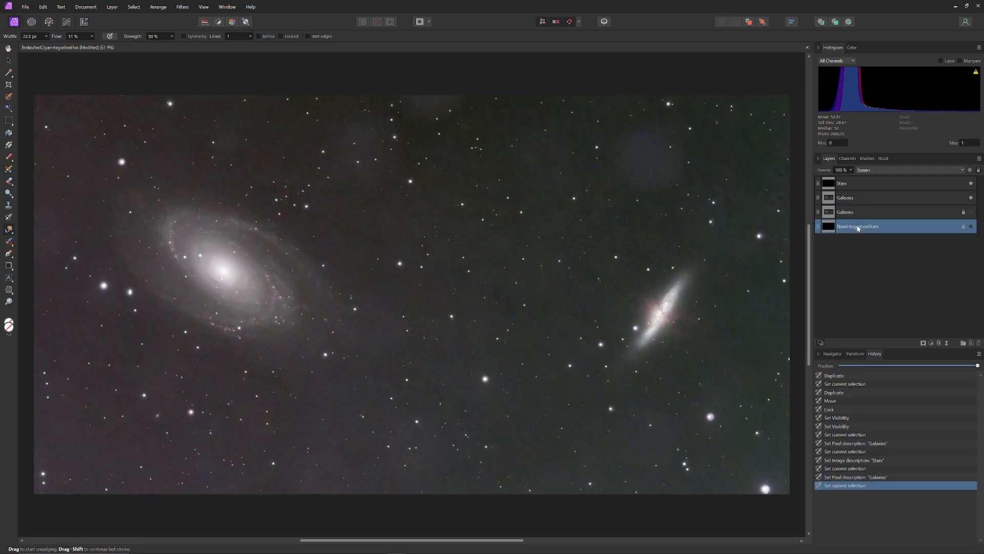
text(Stars)
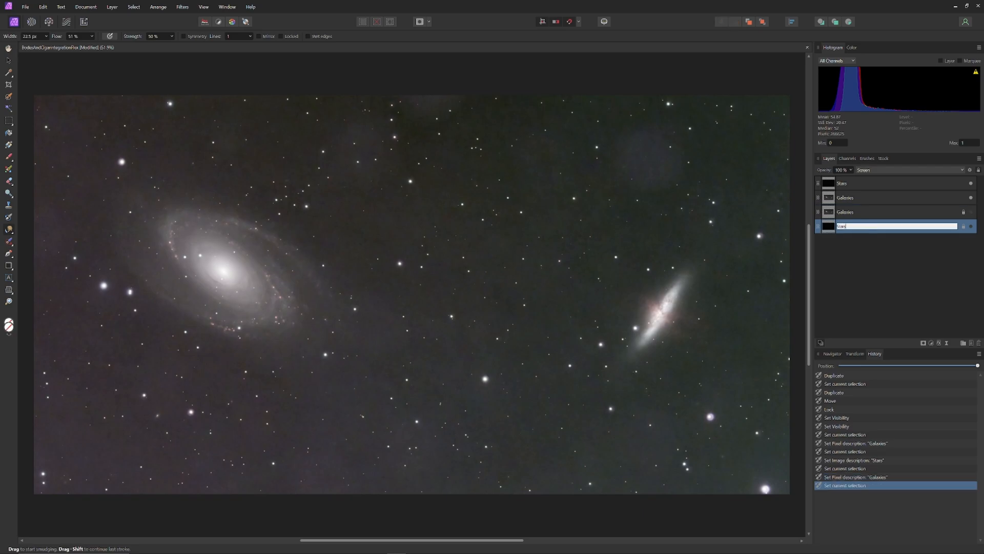
key(Return)
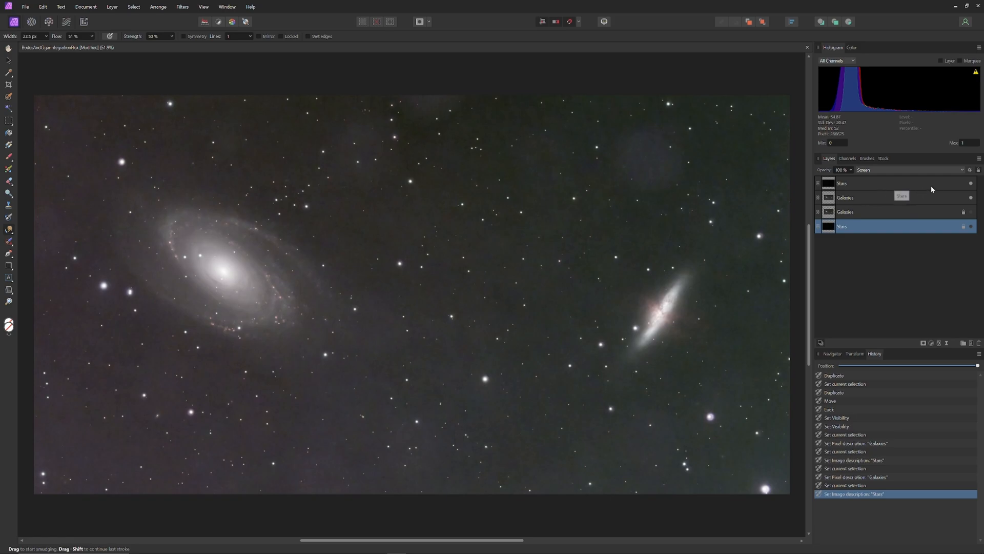
Compare the image with and without the topmost Stars layer, and leave that layer hidden
click(959, 187)
click(971, 184)
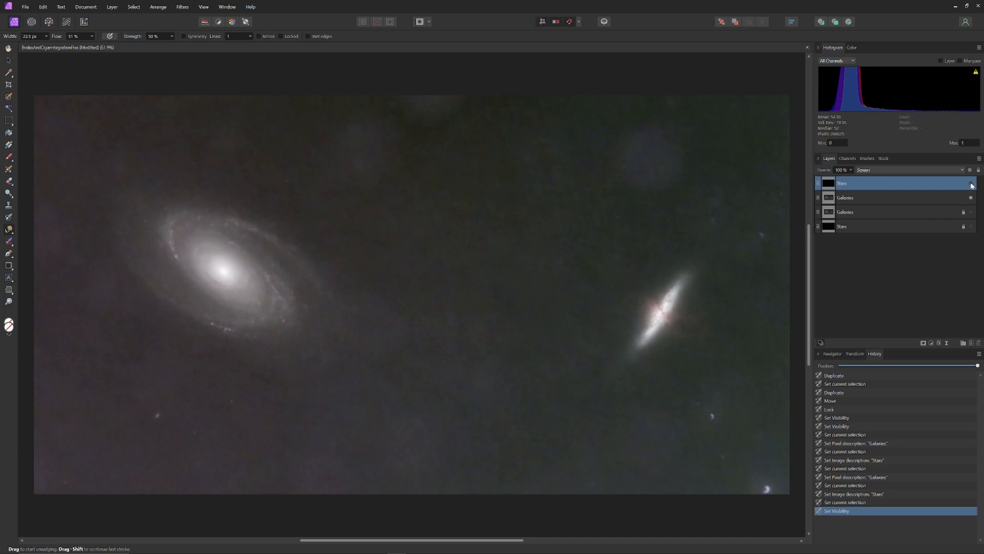
click(972, 185)
click(971, 184)
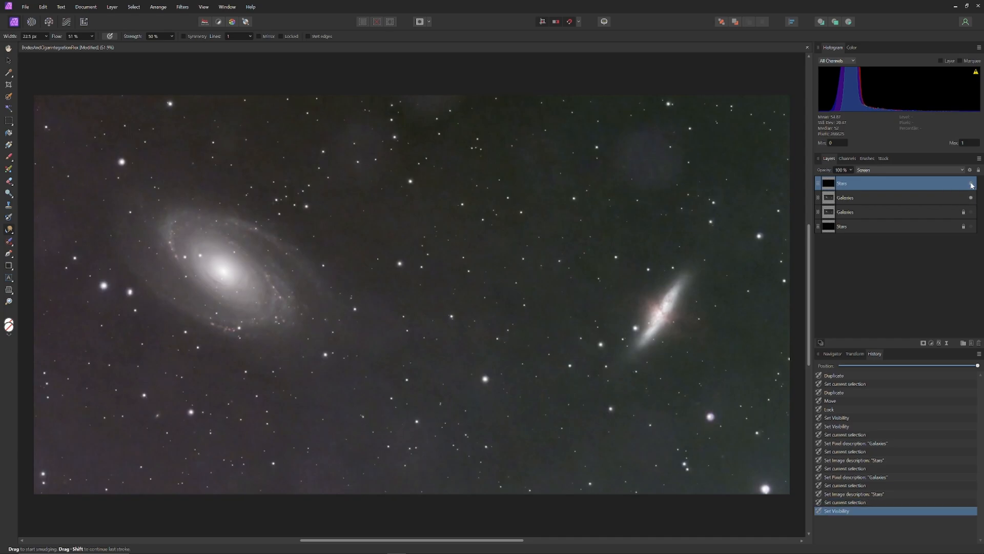
click(972, 184)
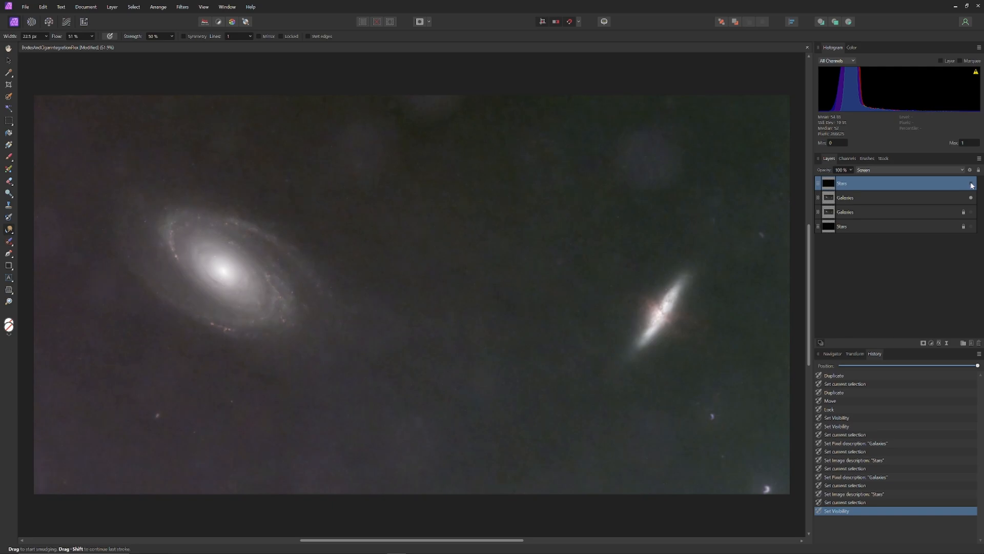
click(972, 184)
click(971, 184)
Try a Shadows / Highlights adjustment with shadows at -200% on the unlocked Galaxies layer, and delete it
click(865, 203)
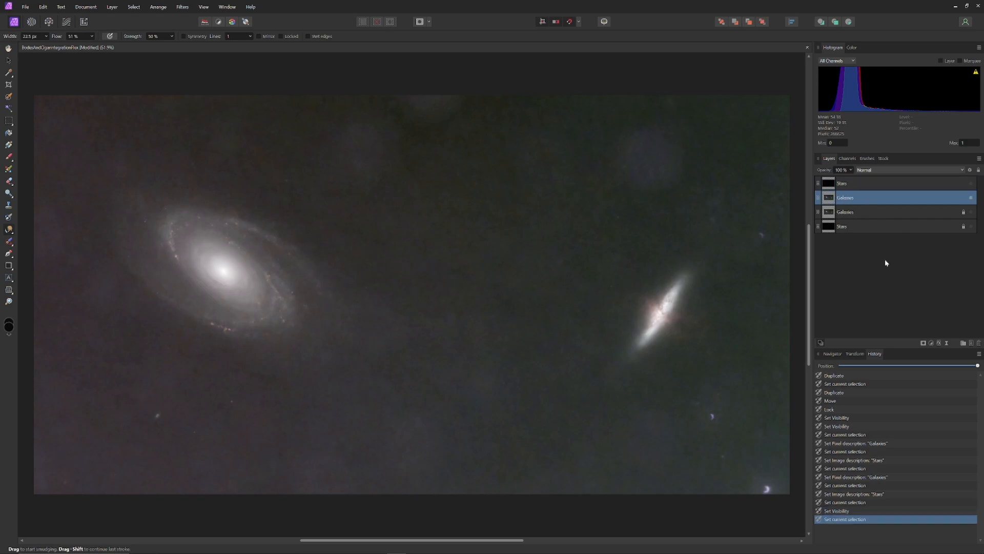
click(932, 344)
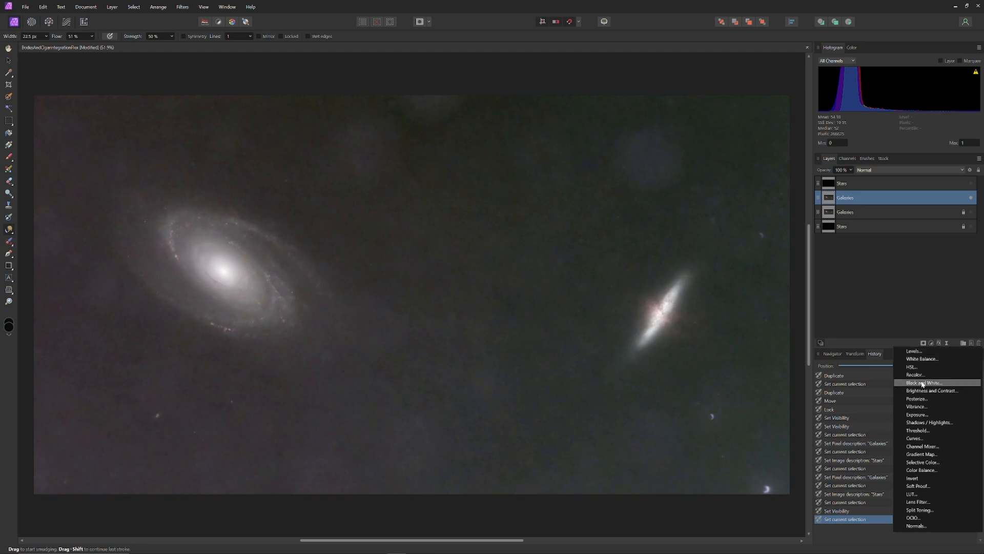
click(928, 422)
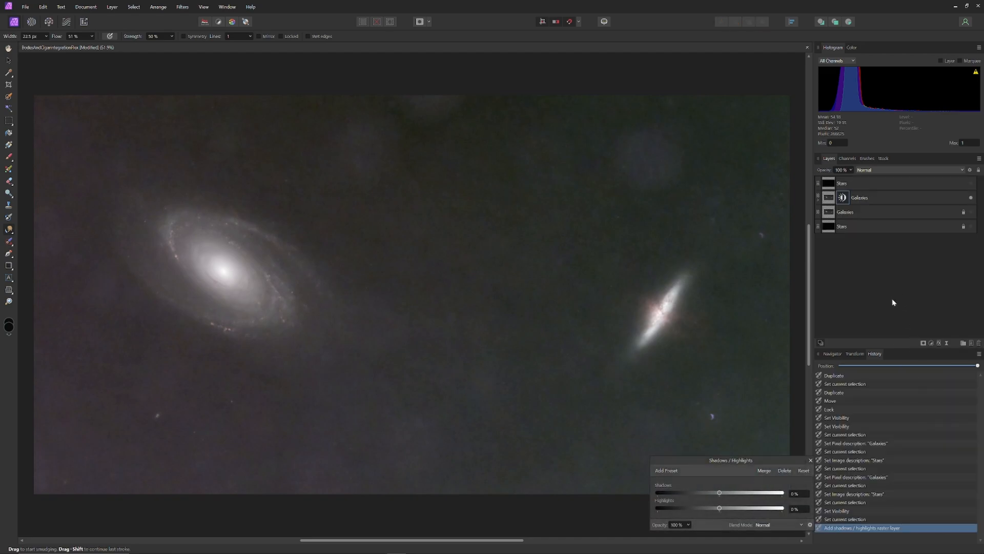
drag(719, 494, 657, 492)
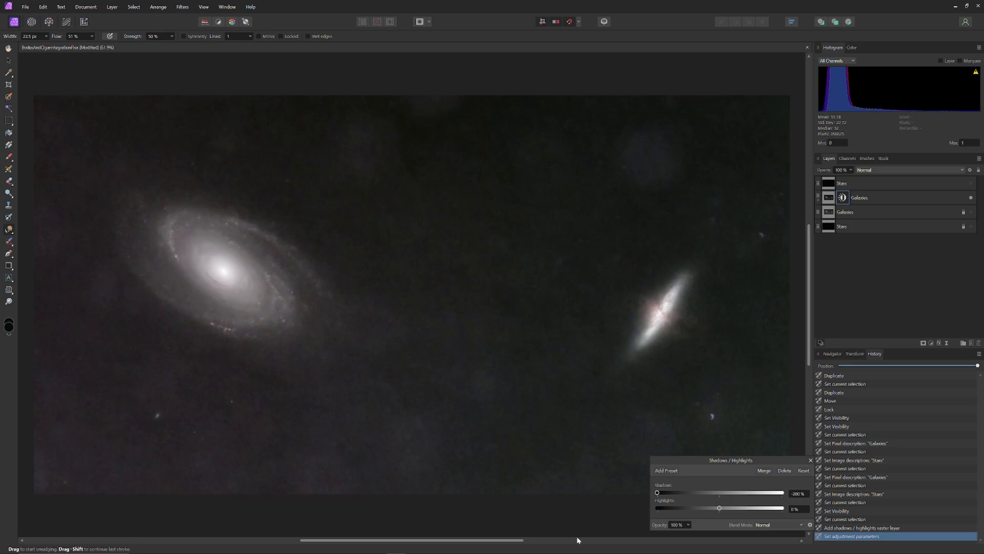
drag(703, 460, 860, 468)
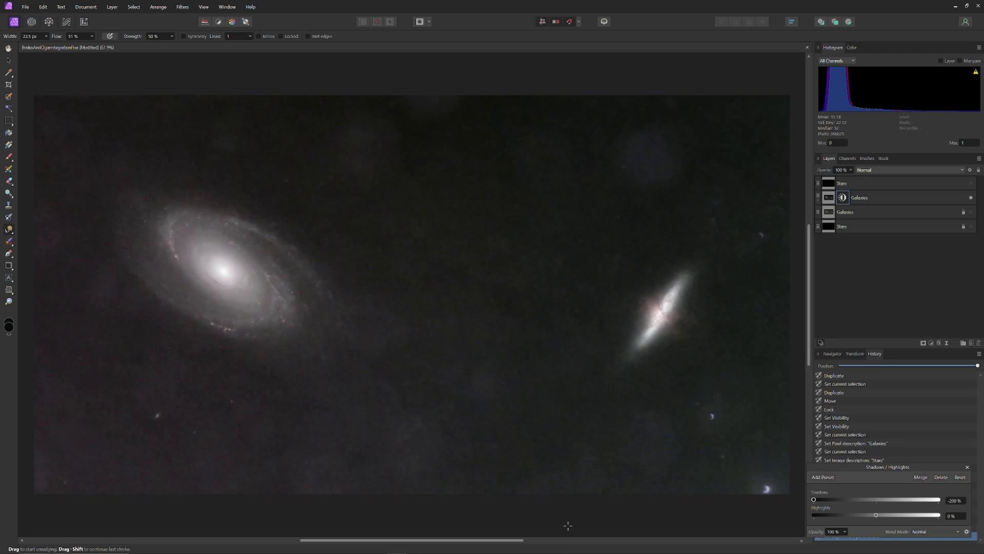
drag(865, 470, 727, 441)
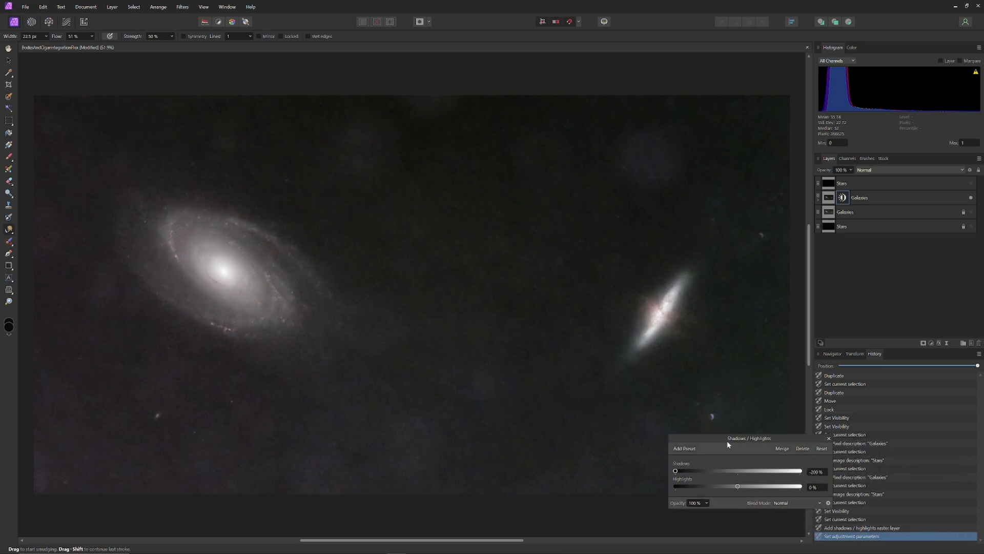
click(824, 449)
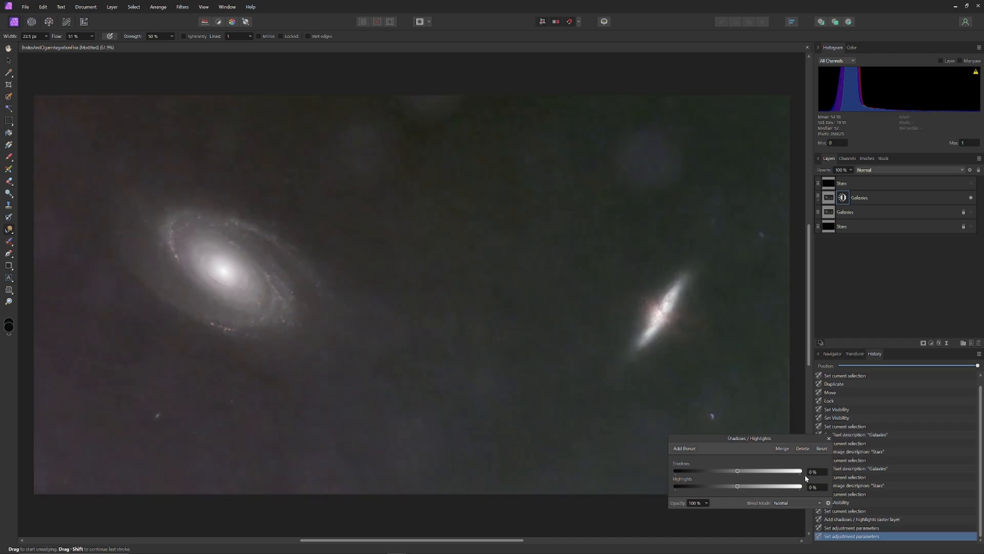
key(Delete)
Try a Curves adjustment on the unlocked Galaxies layer with points at 0.087, 0 and 0.445, 0.111, and delete it
click(931, 342)
click(924, 435)
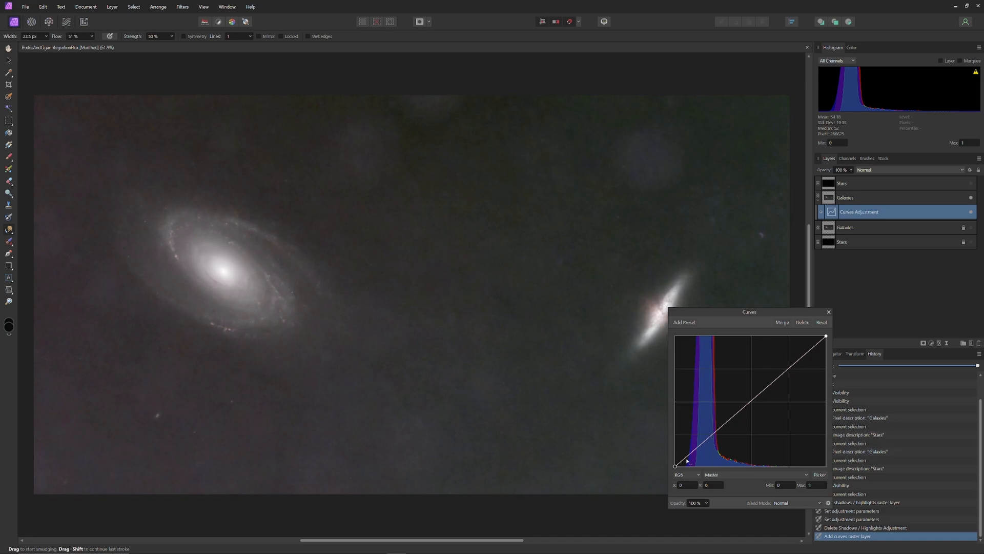
drag(713, 313, 859, 299)
drag(823, 451, 835, 458)
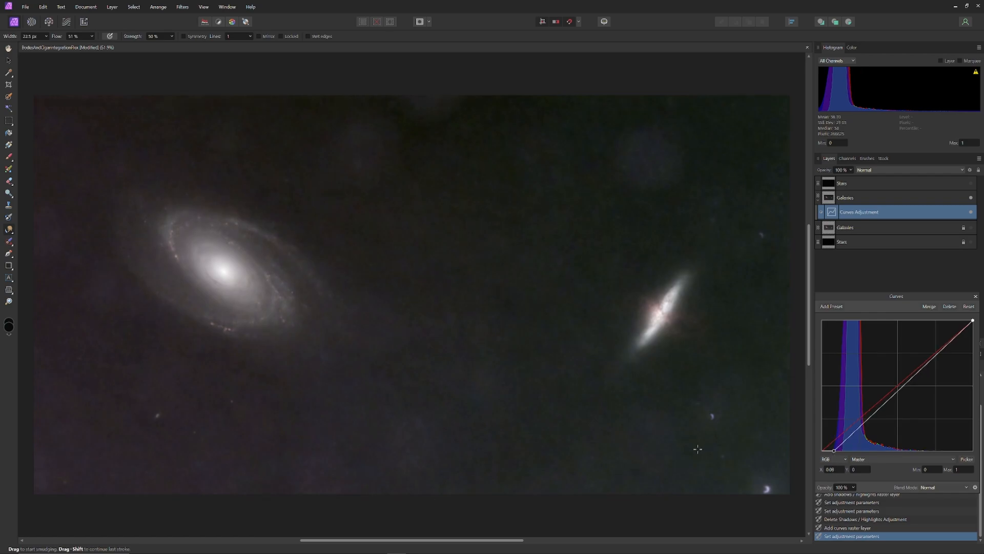
mouse_move(834, 451)
mouse_down()
mouse_move(823, 451)
mouse_move(843, 445)
mouse_move(835, 455)
mouse_up()
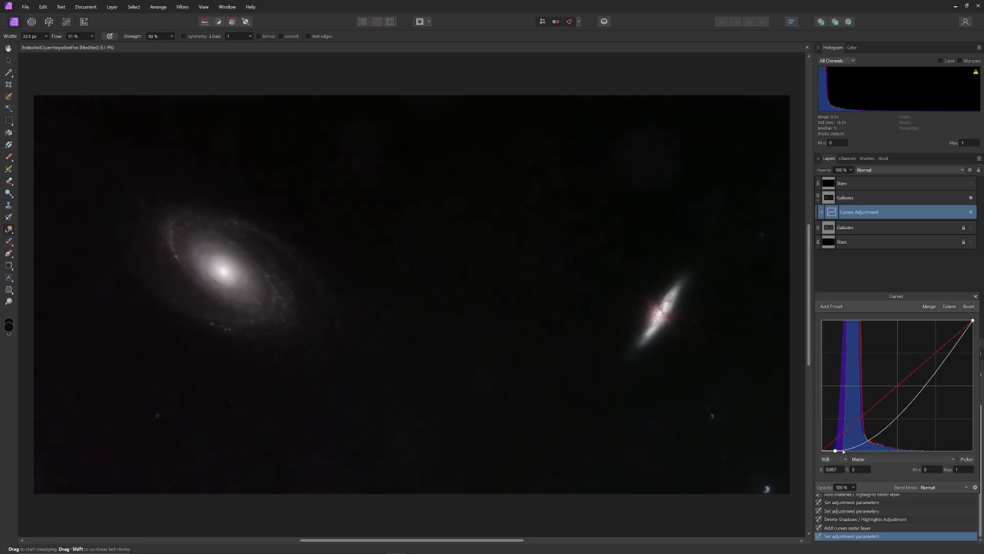
drag(877, 442, 880, 437)
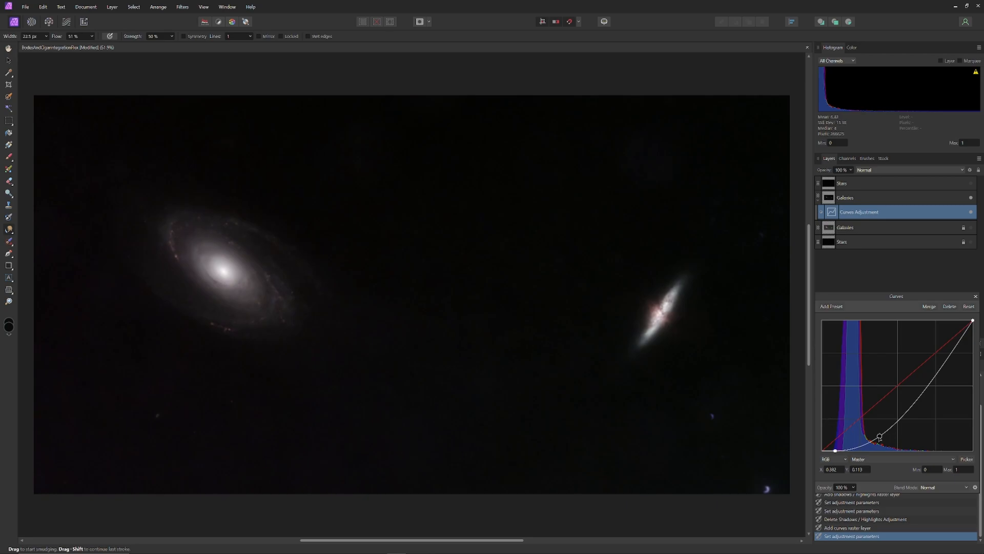
drag(880, 436, 890, 436)
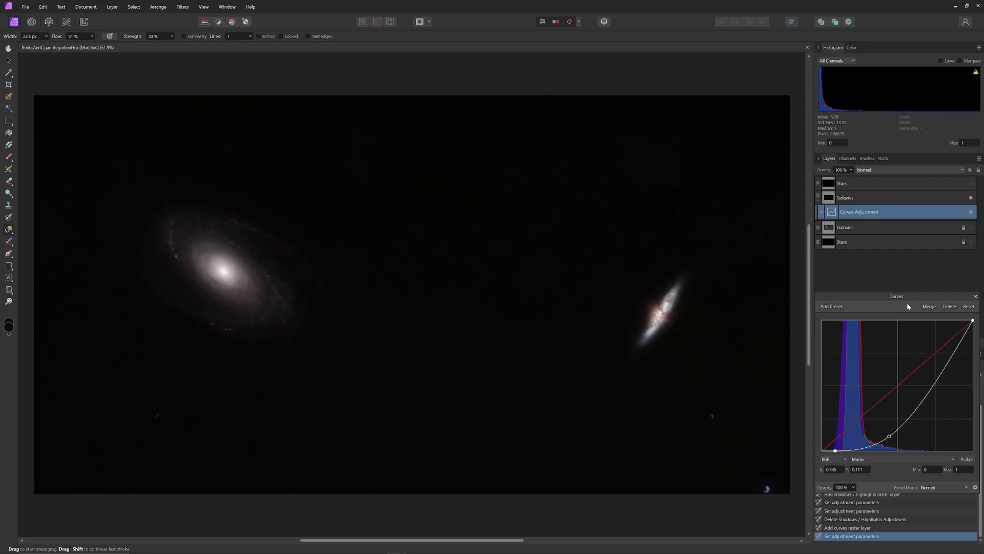
key(Delete)
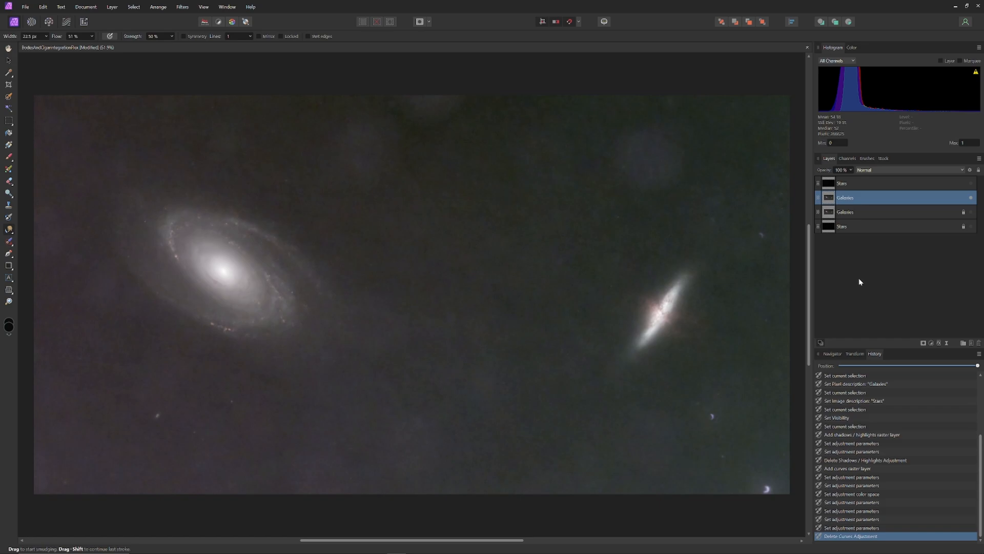
Draw a rectangle covering the whole image above the unlocked Galaxies layer and set its fill to black, RGB 0, 0, 0
scroll(415, 270, down, 1)
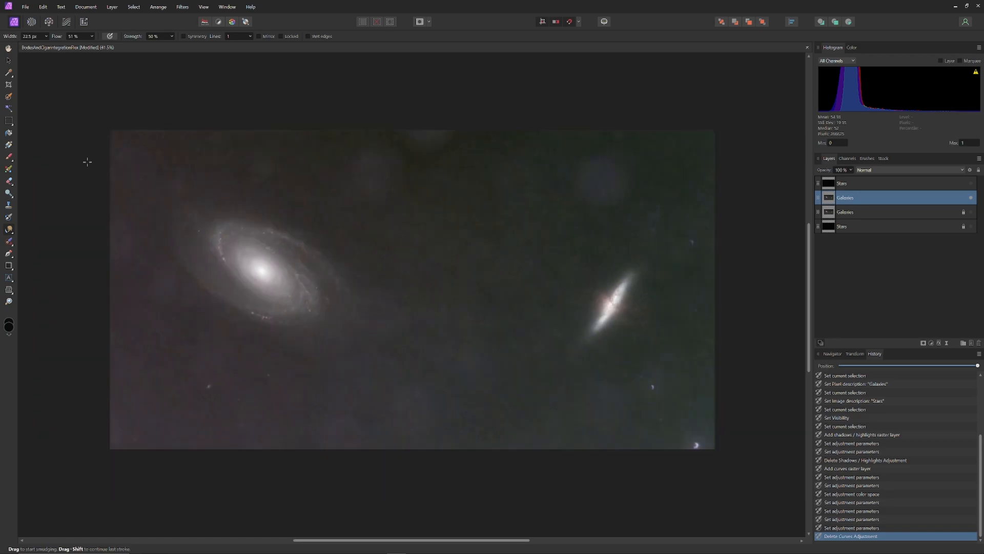
click(9, 266)
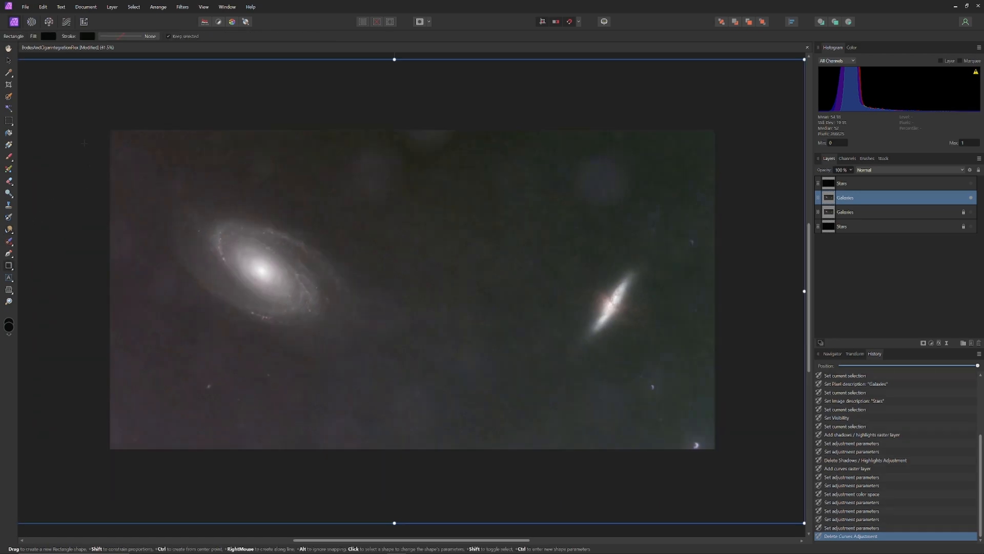
drag(95, 120, 723, 455)
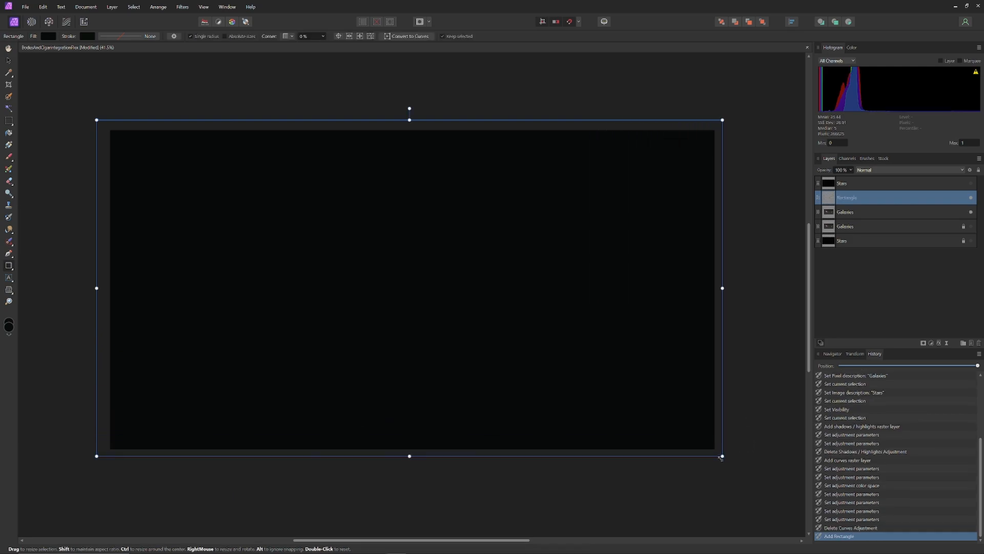
click(852, 47)
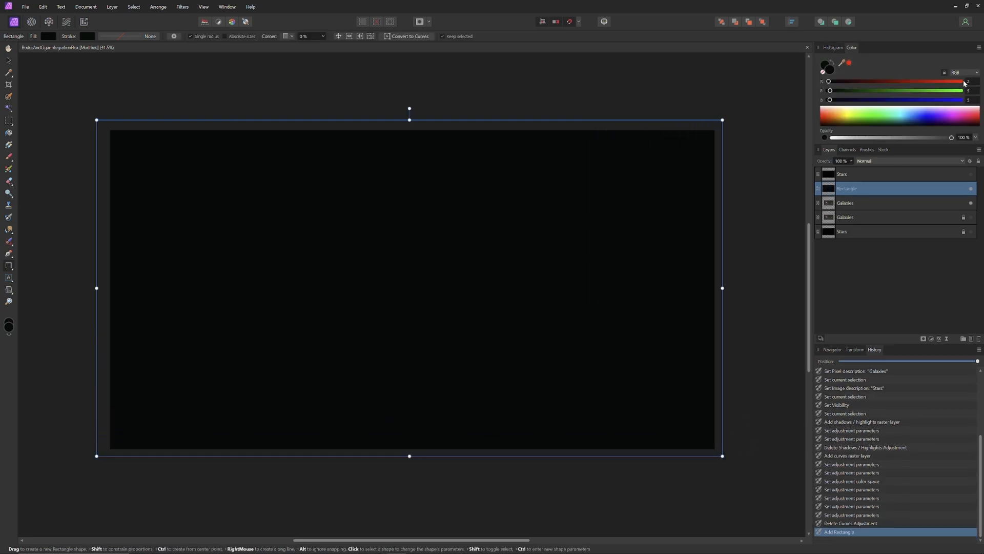
drag(854, 122, 786, 188)
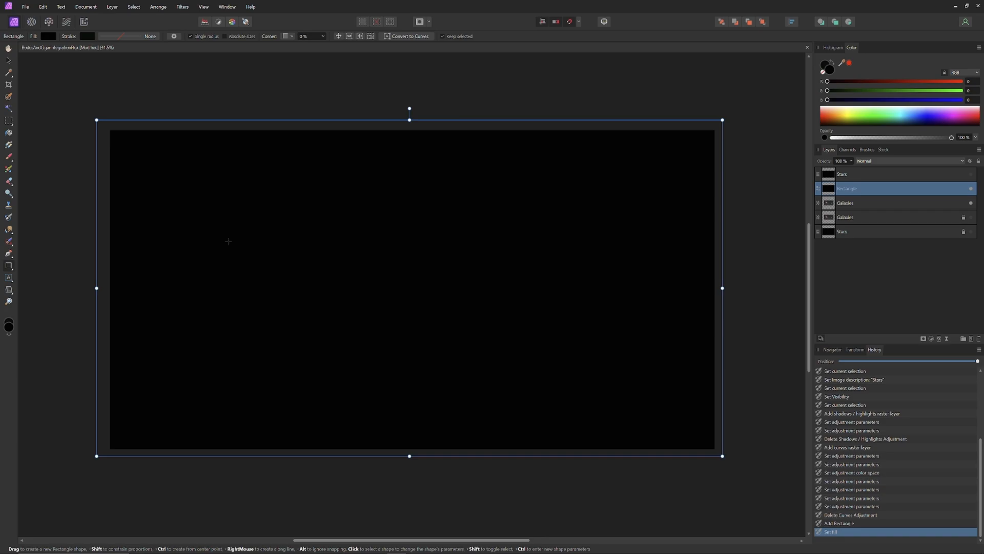
Resize the black rectangle so its four edges line up exactly with the image's edges
drag(97, 288, 110, 288)
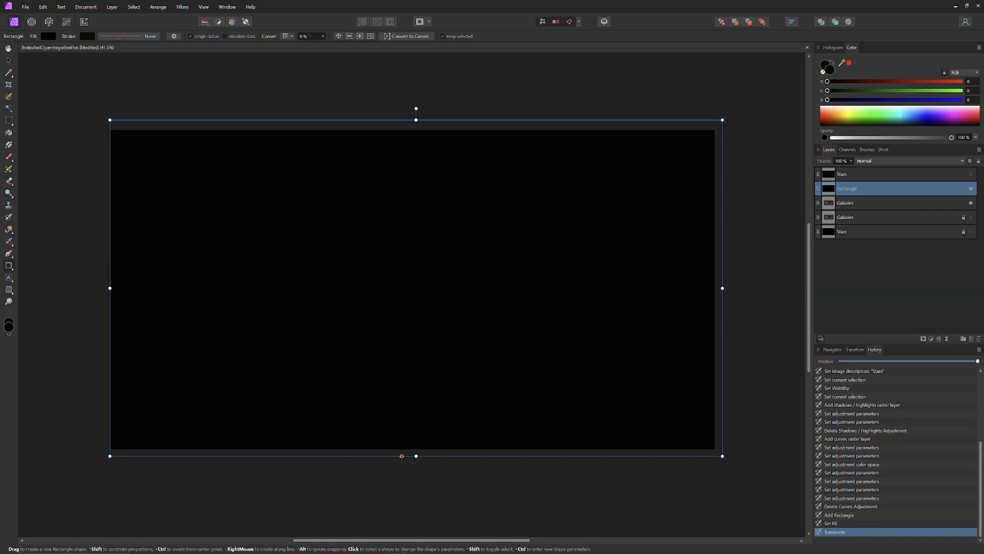
drag(402, 456, 401, 449)
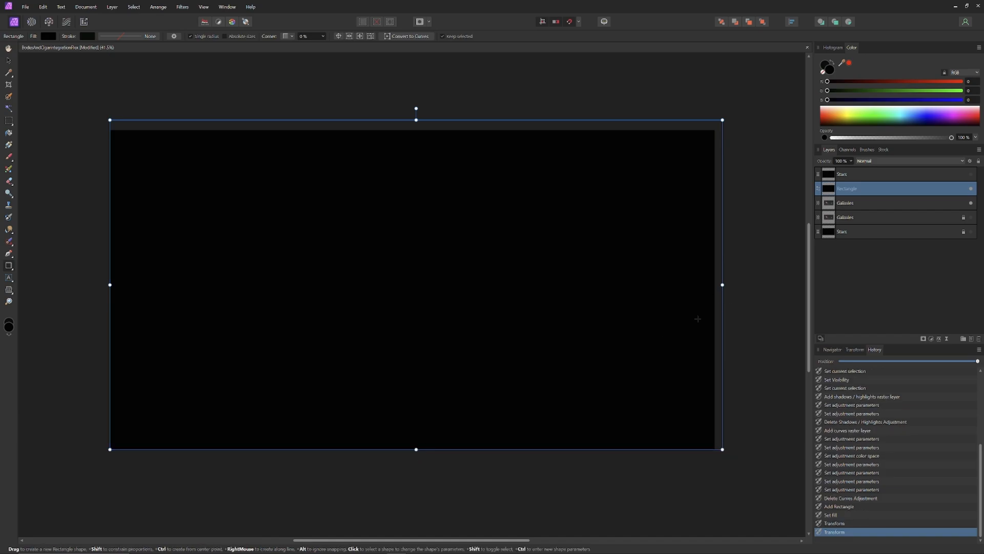
drag(723, 284, 715, 284)
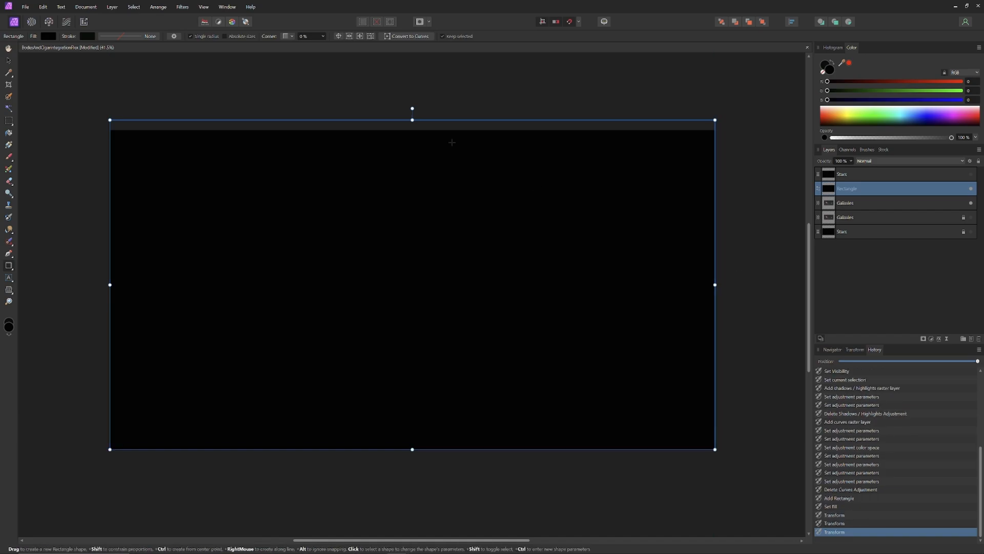
drag(412, 120, 412, 129)
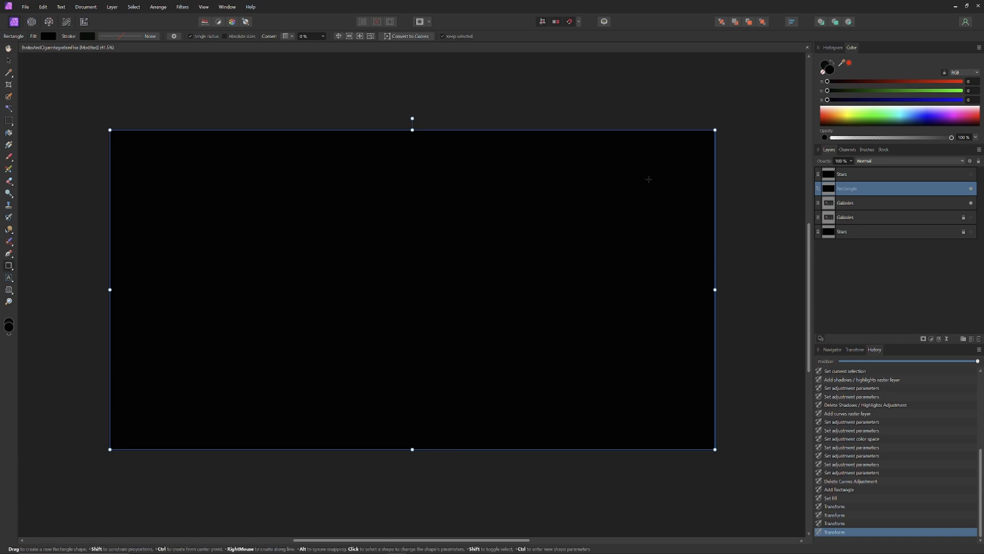
click(8, 62)
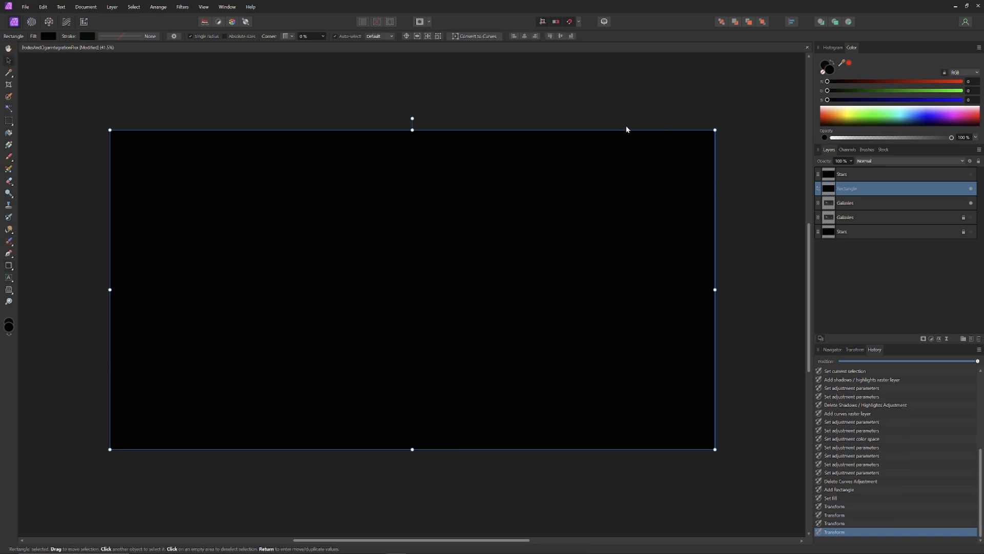
double_click(8, 48)
click(9, 61)
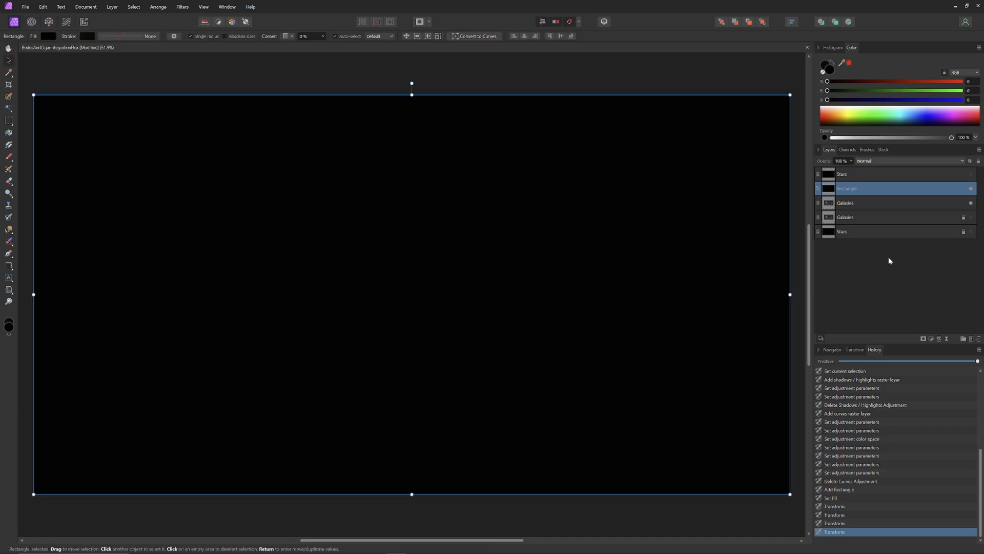
Check the topmost Stars layer over the black rectangle by toggling its visibility, and leave it hidden
click(972, 175)
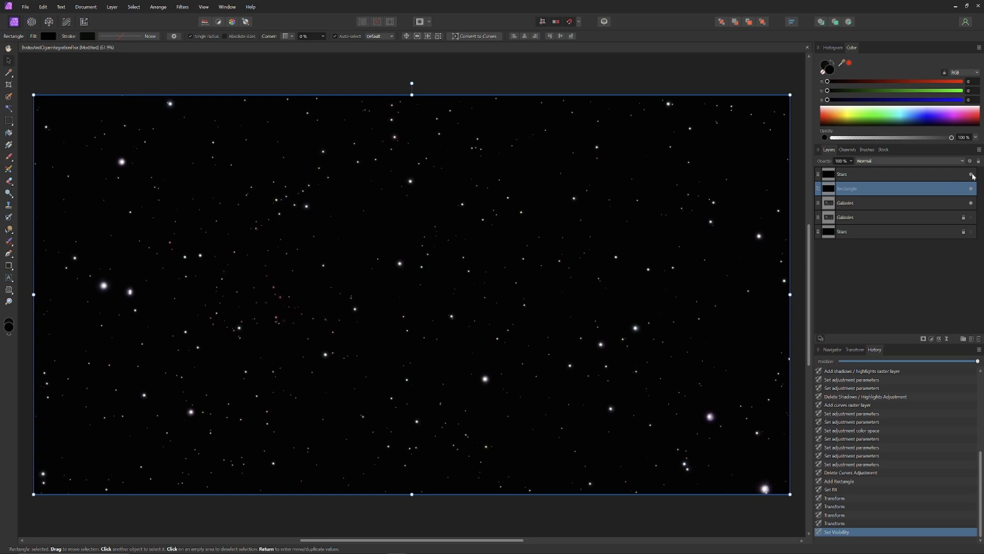
click(972, 175)
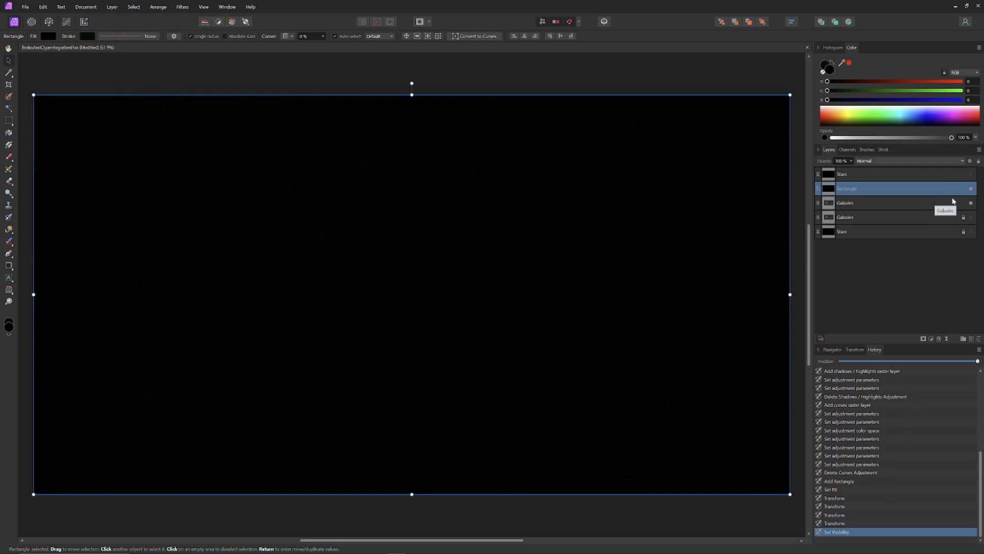
click(971, 188)
click(971, 189)
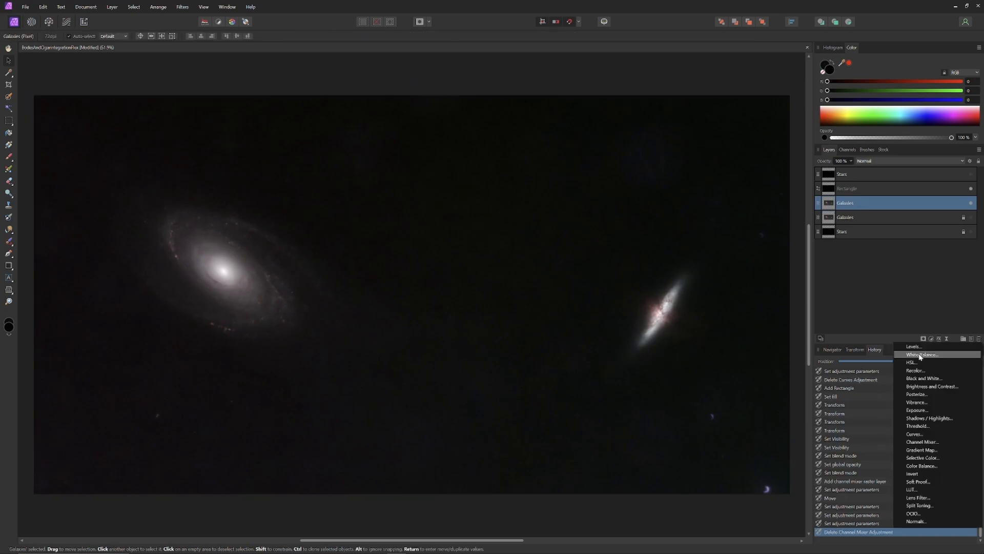
Add a Vibrance adjustment to the unlocked Galaxies layer with saturation at -100%
click(917, 402)
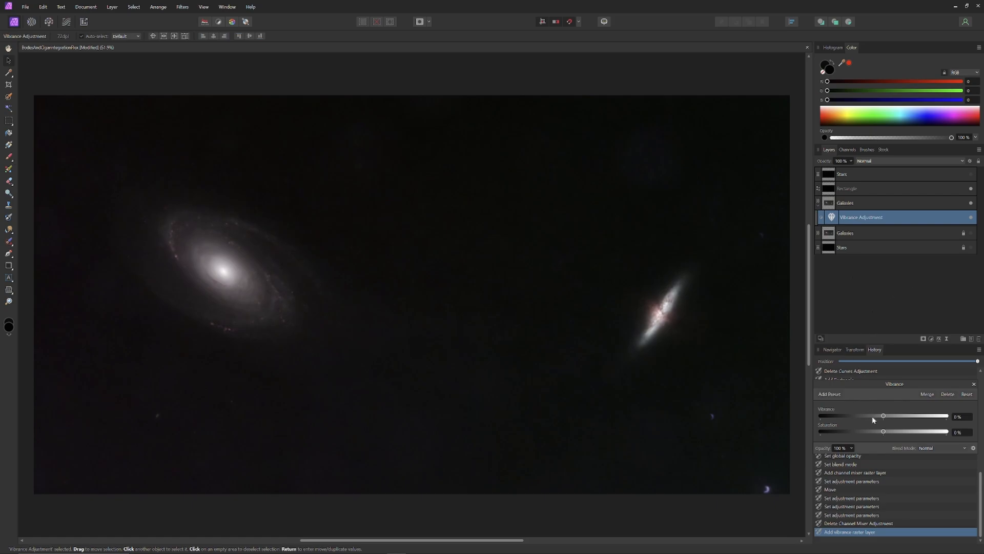
drag(883, 431, 820, 431)
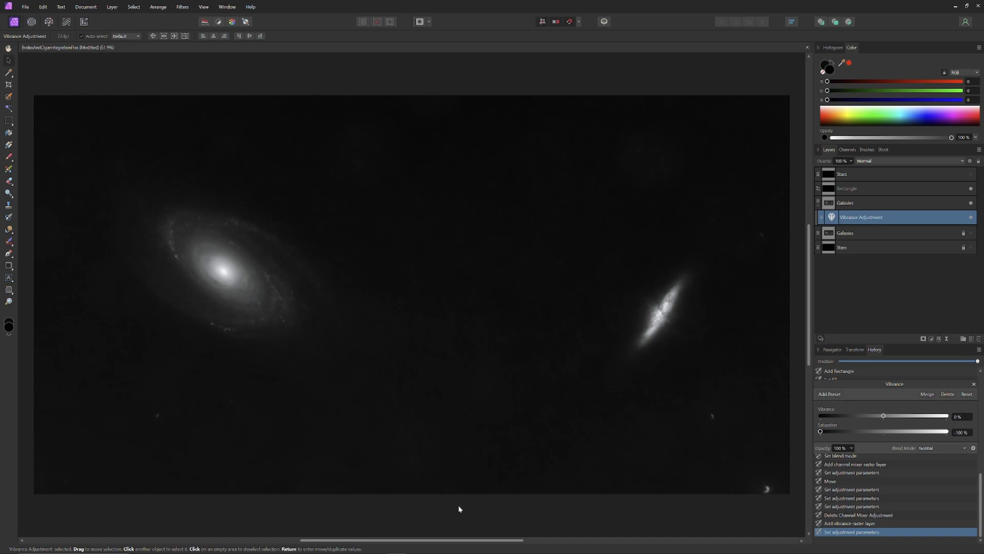
Export the desaturated image as an RGB 16-bit TIFF named BodesAndCigarIntegrationDesat.tiff in the 2023-05-30 folder
click(25, 7)
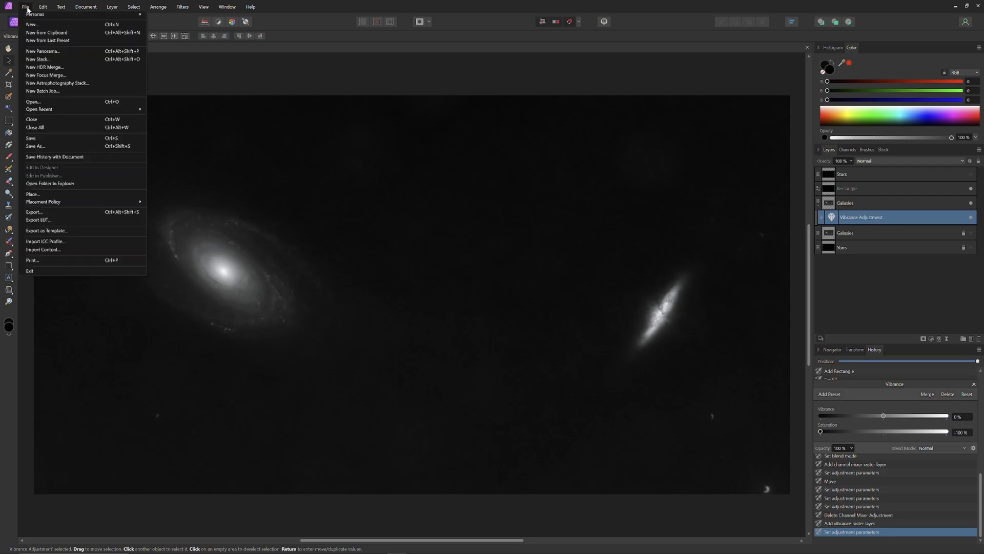
click(37, 212)
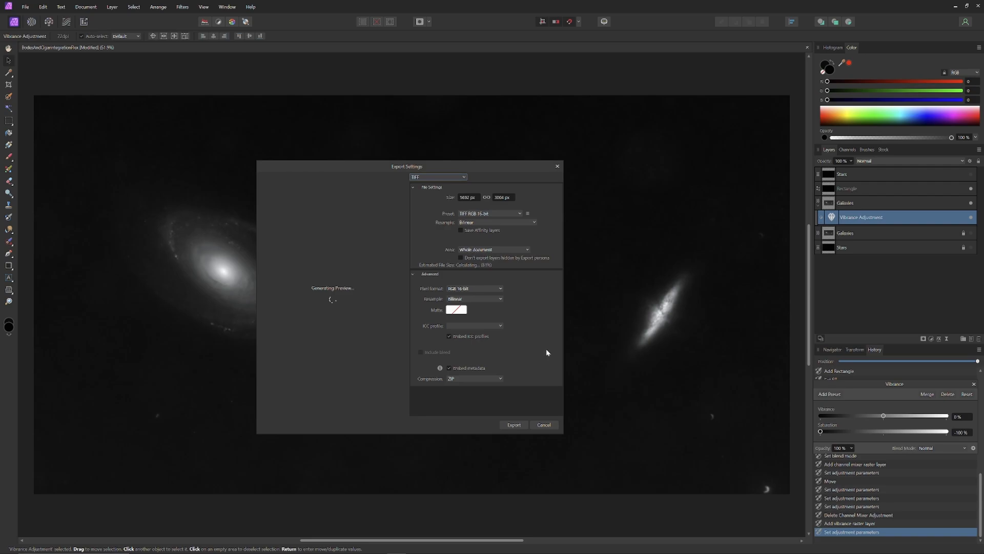
click(481, 379)
click(473, 386)
click(517, 426)
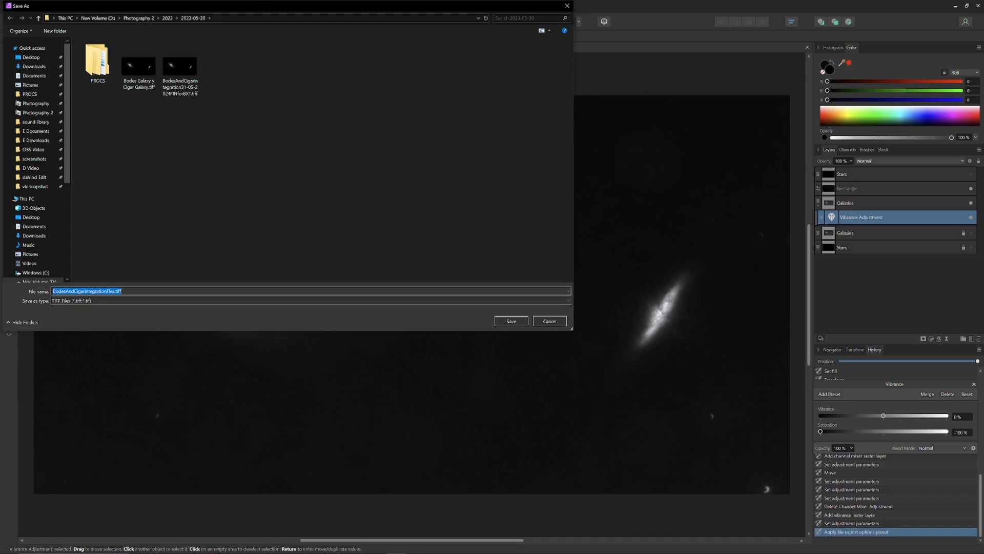
click(115, 291)
key(BackSpace)
key(BackSpace)
key(BackSpace)
text(Desat)
key(Return)
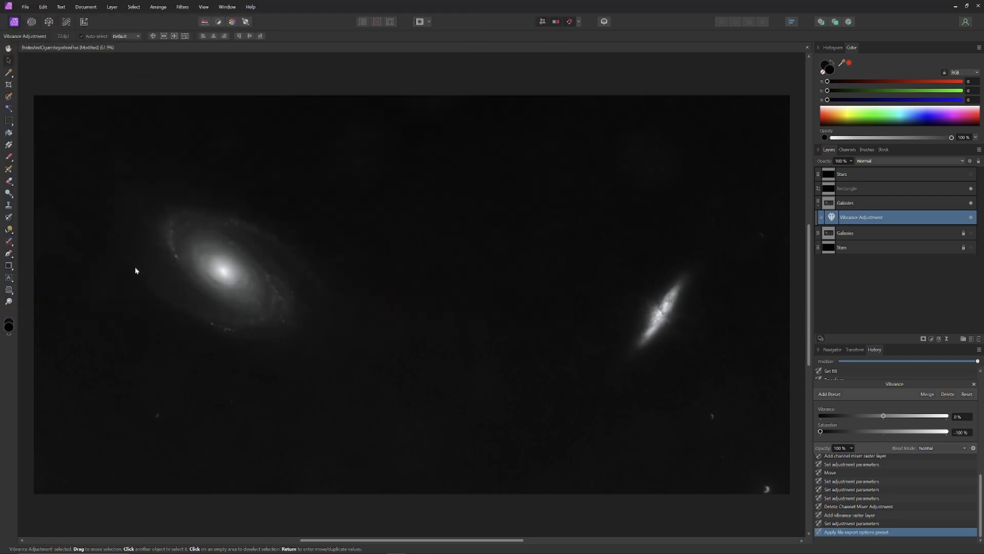
Switch to PixInsight and apply BlurXTerminator to the desaturated image with Sharpen Stars 0.00, Sharpen Nonstellar 0.50 and Luminance Only enabled
mouse_move(436, 552)
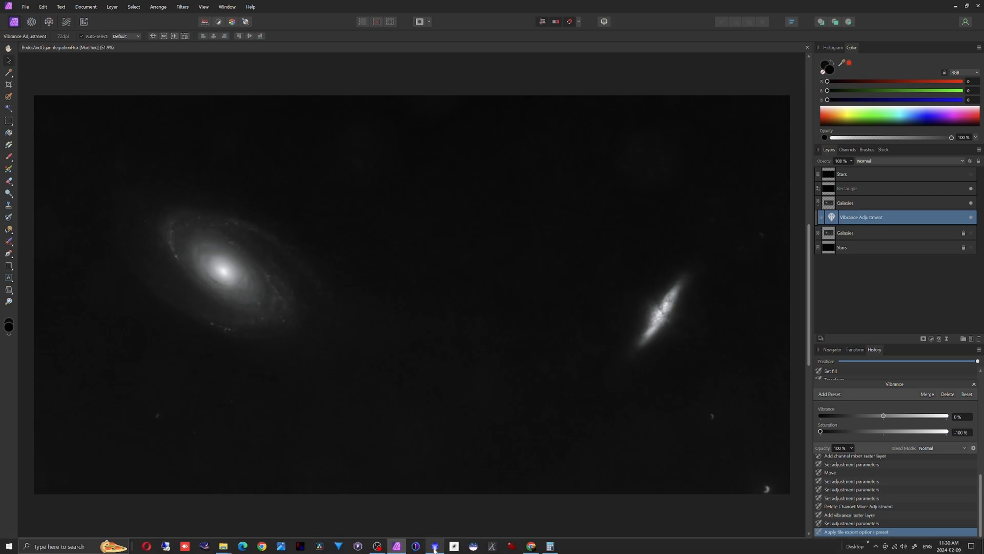
click(435, 546)
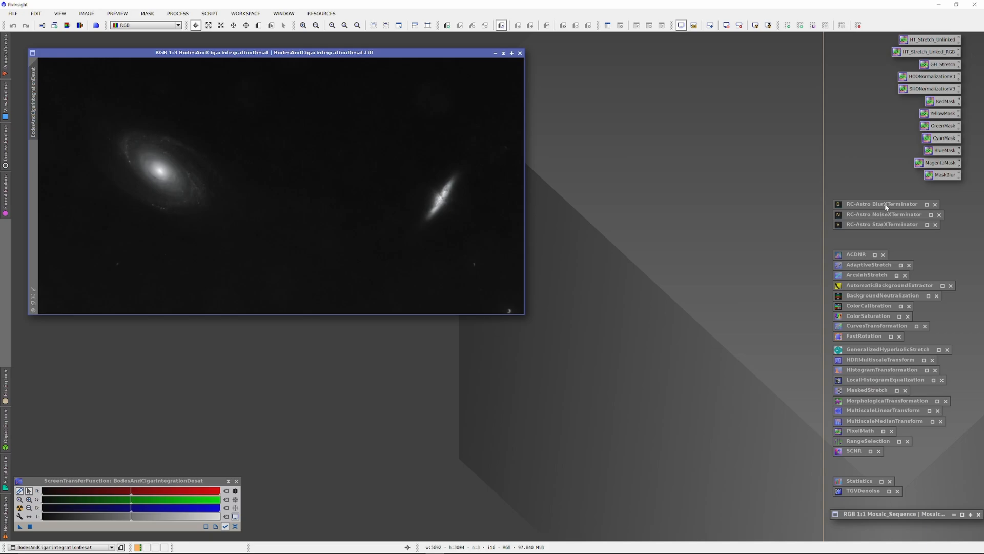
double_click(886, 205)
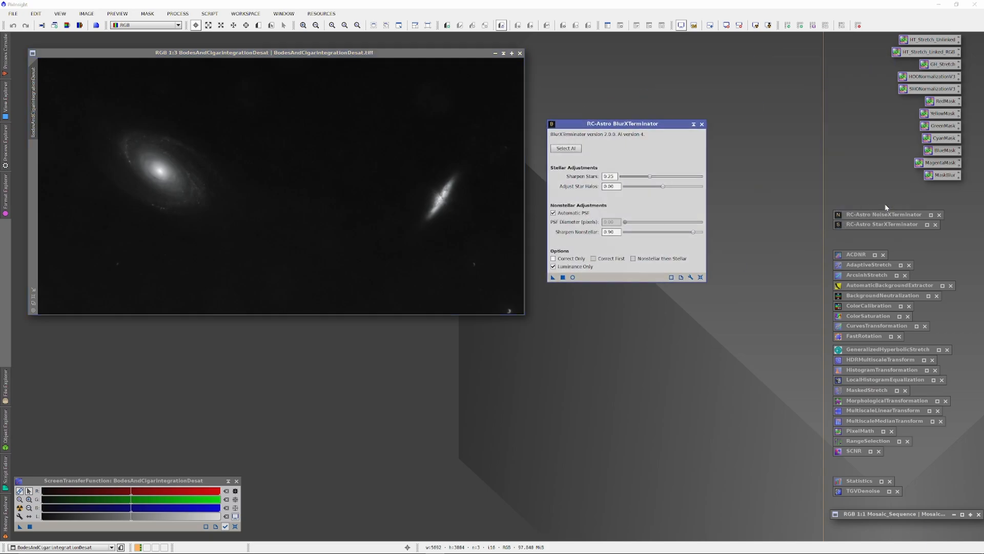
click(700, 277)
drag(678, 176, 617, 181)
click(553, 266)
drag(553, 277, 510, 282)
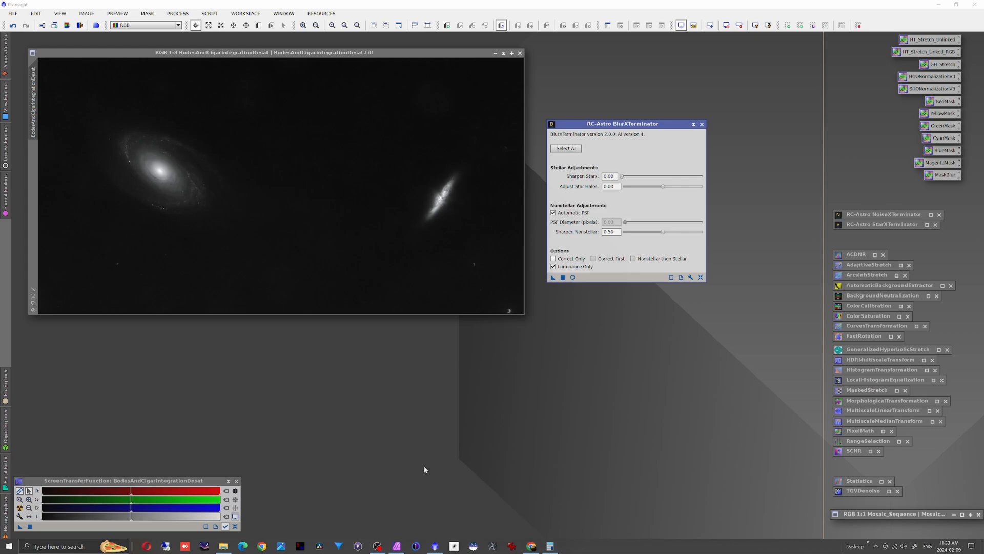
Save the sharpened image as a separate TIFF, adding BXT to the file name BodesAndCigarIntegrationDesat
click(13, 13)
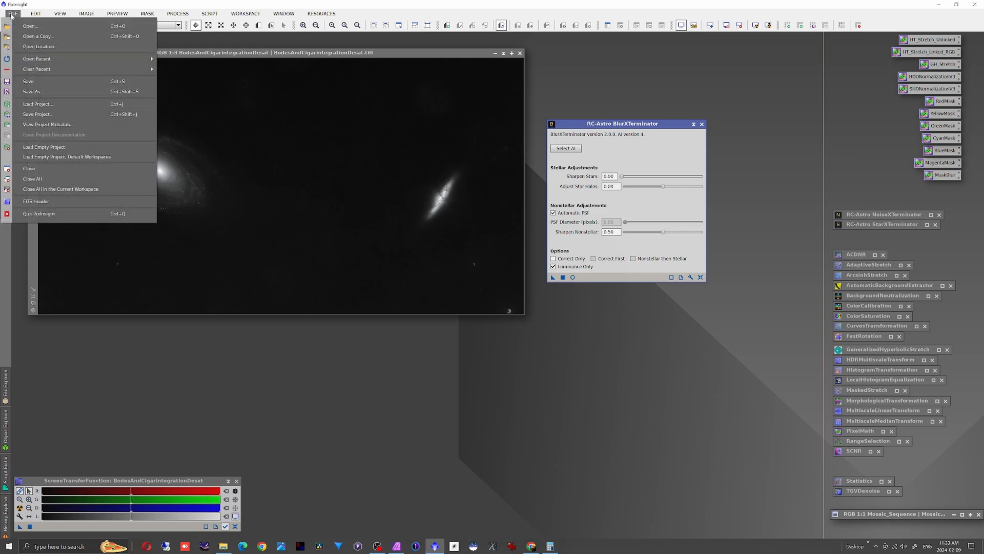
click(34, 91)
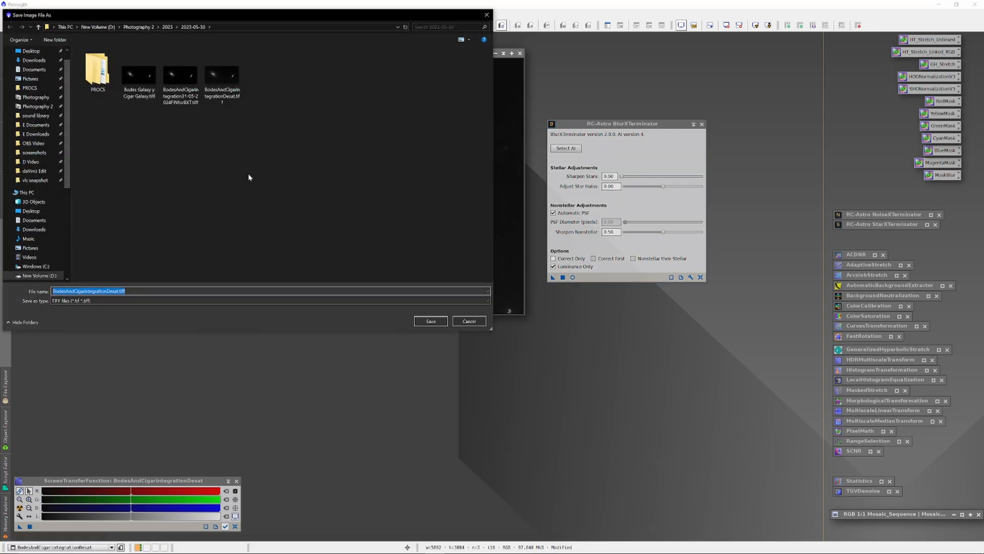
click(119, 290)
text(BXT)
click(434, 321)
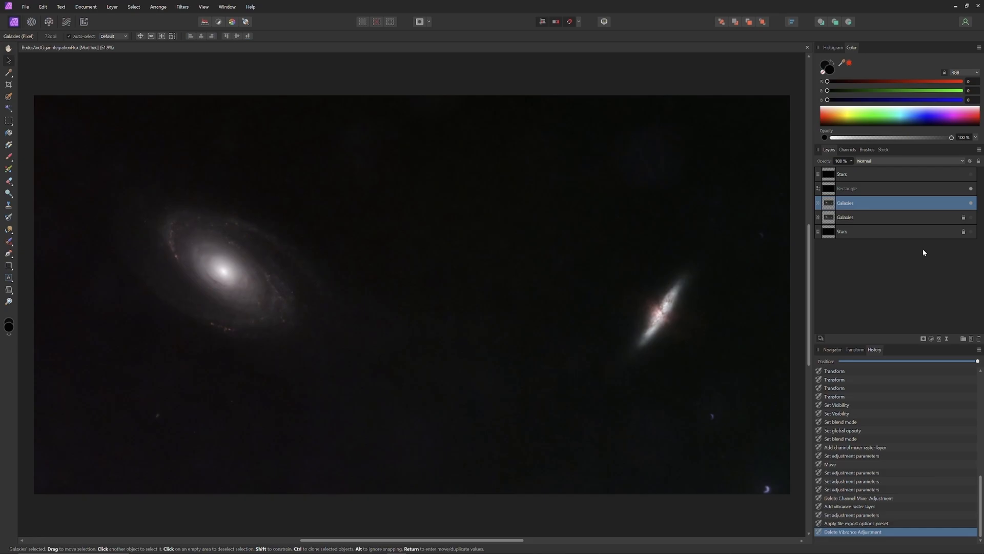
Compare the Reflect-blended Rectangle layer's effect at 0% and 100% opacity, and leave it at 100%
click(855, 190)
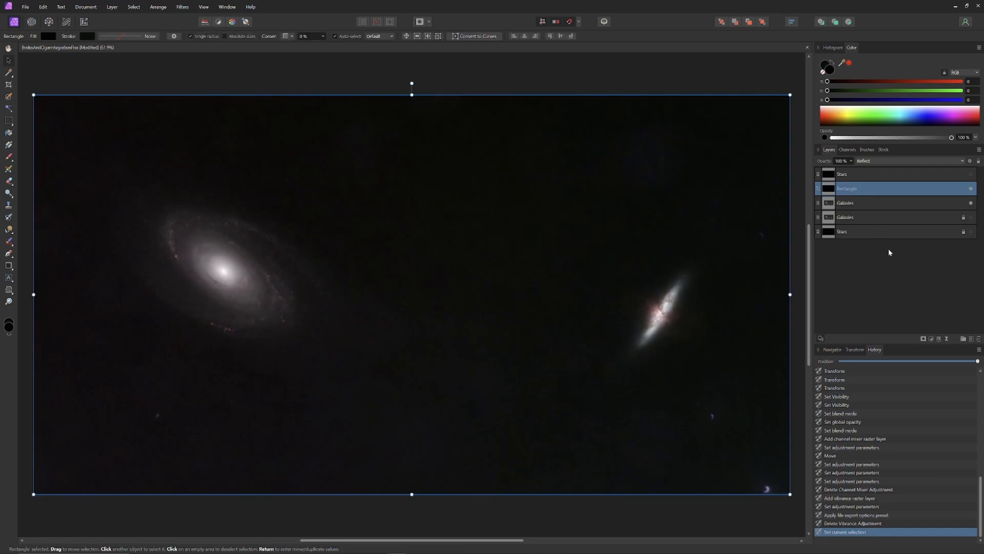
click(852, 162)
mouse_move(852, 171)
mouse_down()
mouse_move(774, 172)
mouse_move(798, 171)
mouse_up()
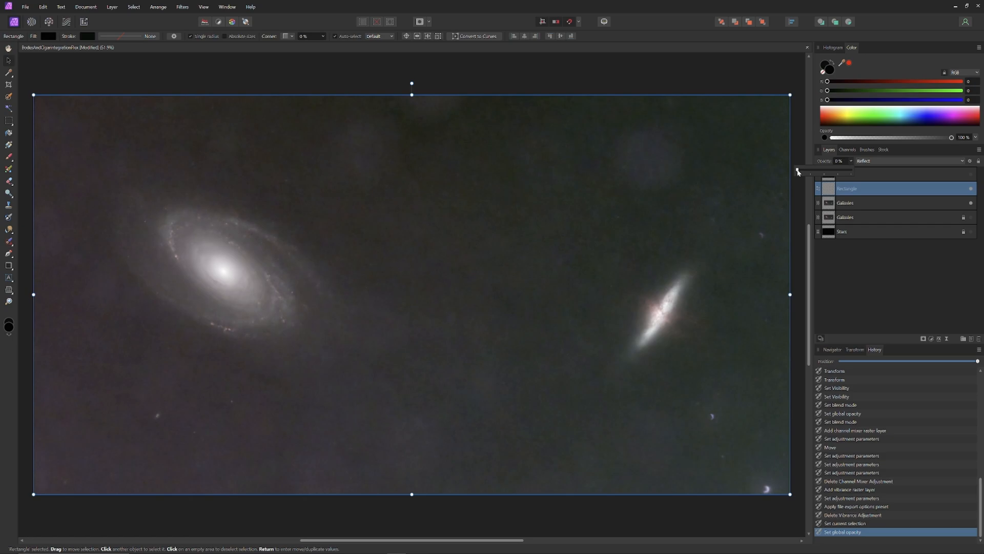
drag(798, 171, 859, 171)
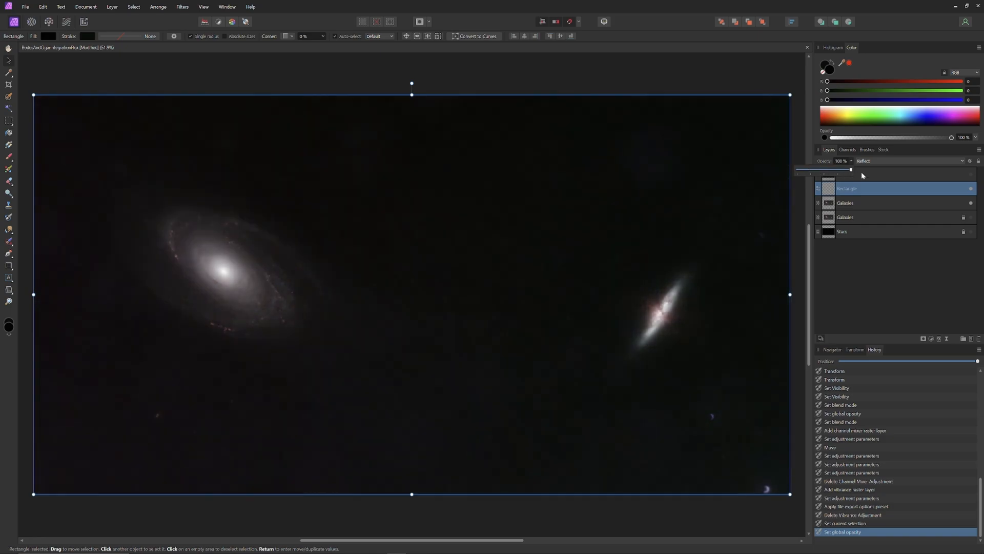
Add a Luminosity Range Mask to the unlocked Galaxies layer, with a flat luminosity map at full level and 100% opacity
click(872, 203)
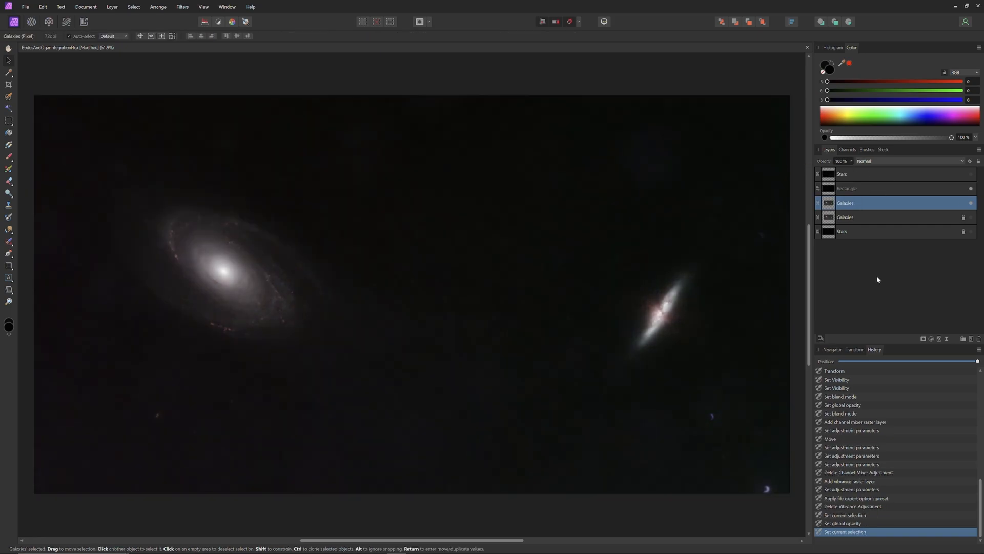
click(932, 340)
click(925, 339)
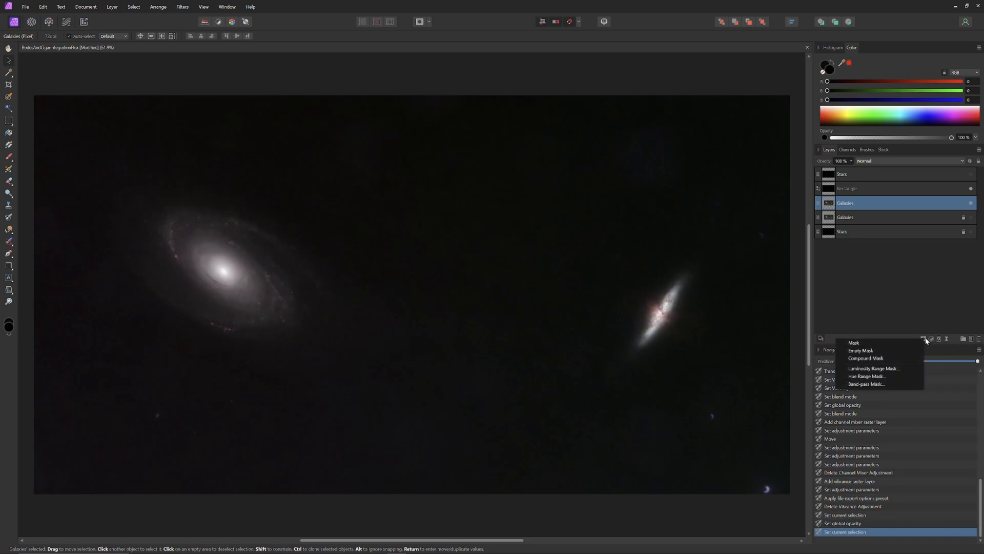
click(895, 368)
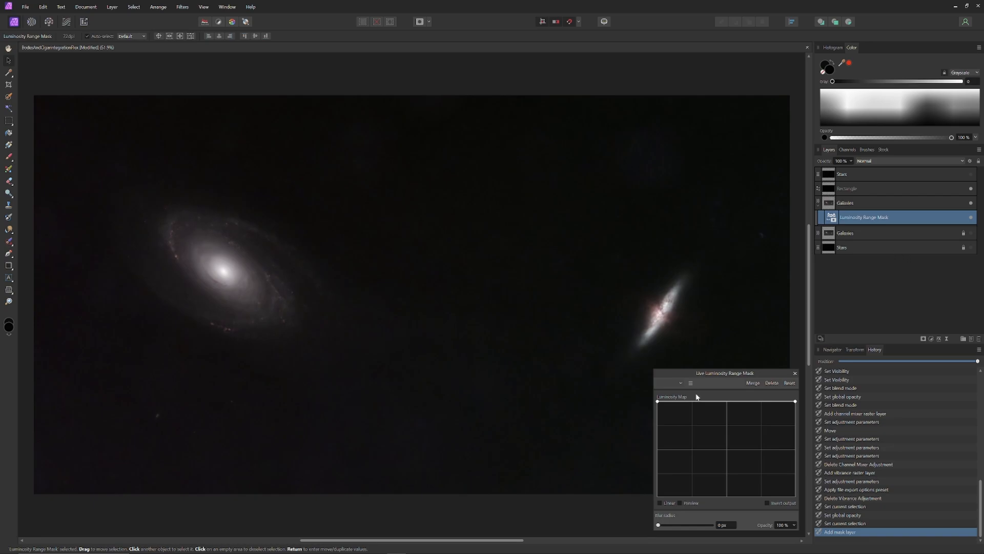
mouse_move(657, 401)
mouse_down()
mouse_move(647, 496)
mouse_move(648, 388)
mouse_up()
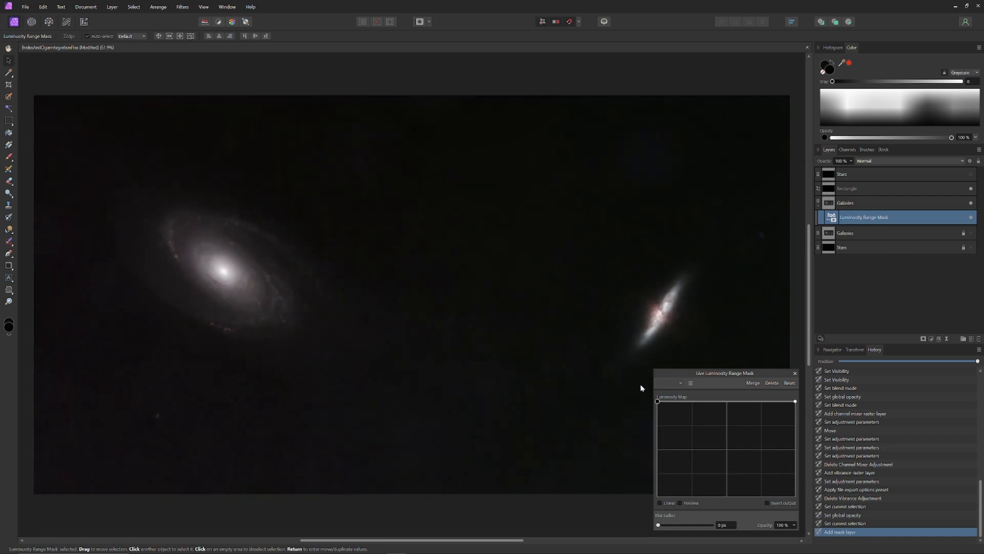
click(851, 163)
mouse_move(852, 170)
mouse_down()
mouse_move(843, 170)
mouse_move(854, 174)
mouse_up()
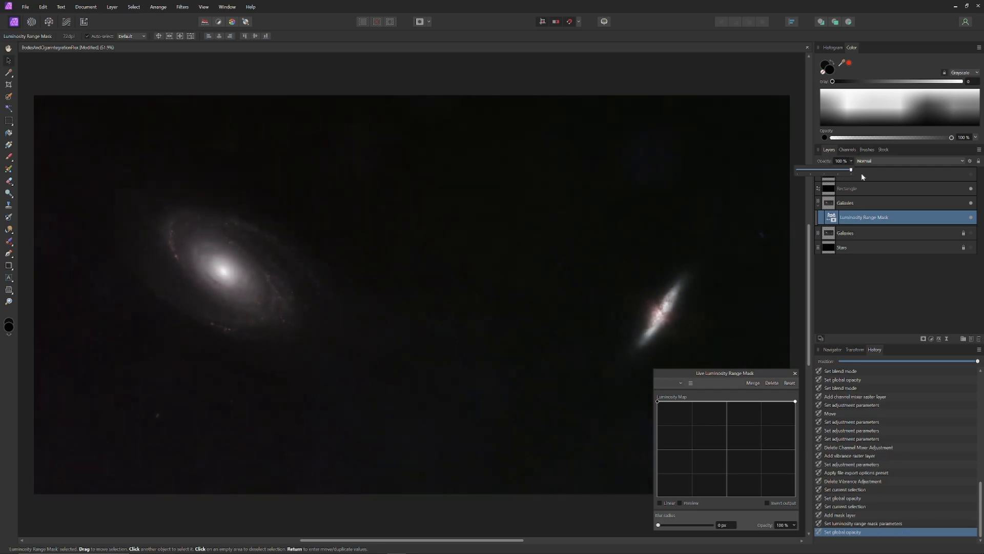
click(864, 203)
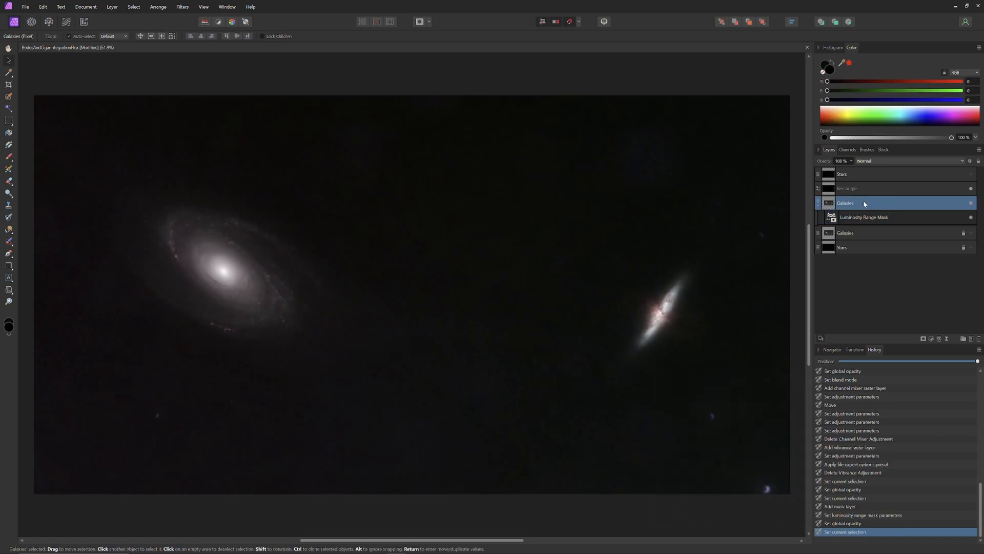
Set the Rectangle layer's opacity to about 70%
click(858, 188)
click(851, 160)
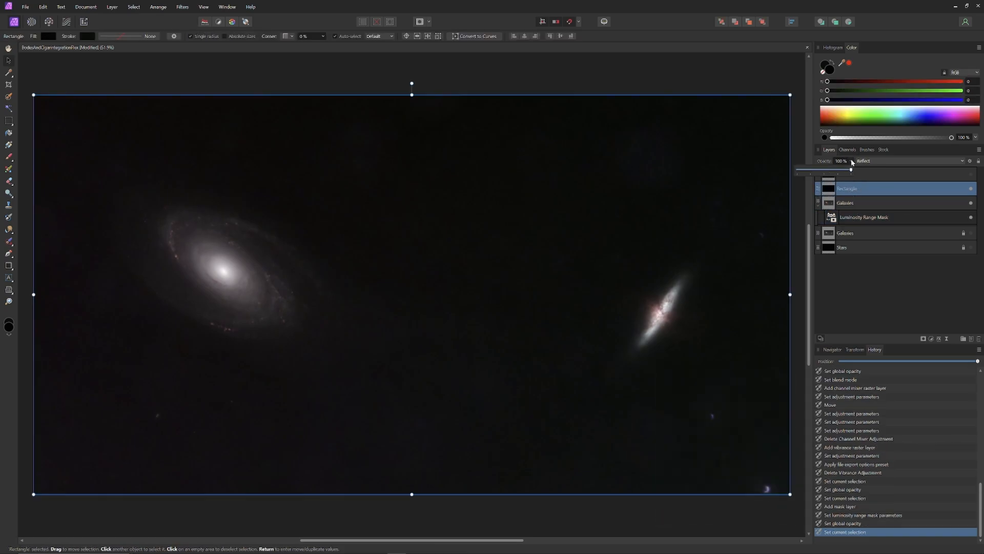
drag(852, 170, 838, 175)
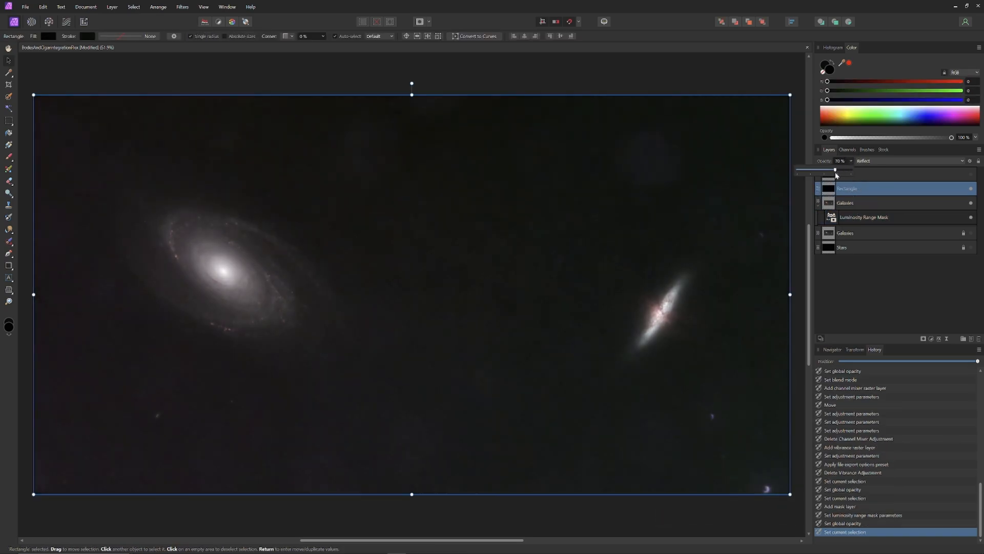
Try lowering the shadow end of the Luminosity Range Mask's map to about half, and return it to full level
double_click(831, 217)
drag(821, 385, 812, 431)
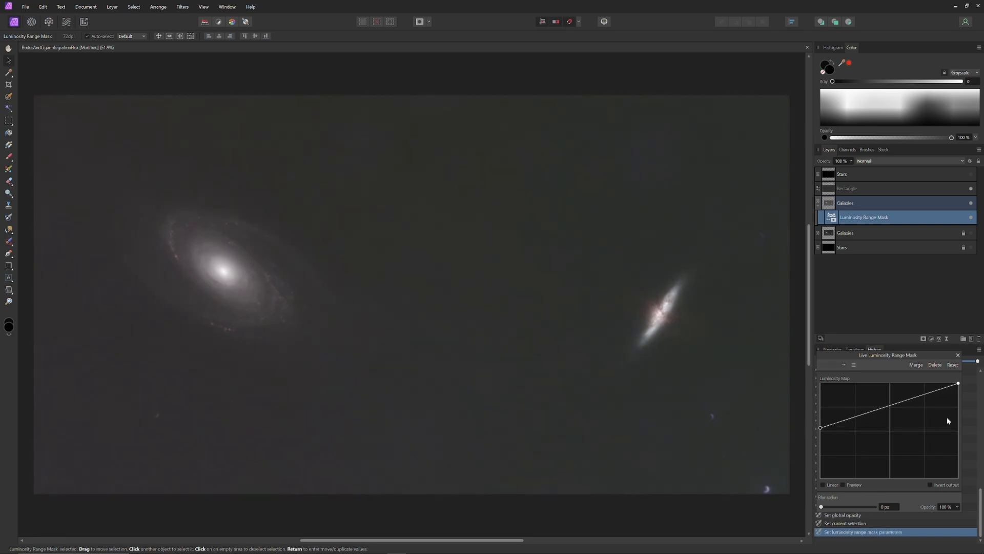
drag(820, 428, 773, 385)
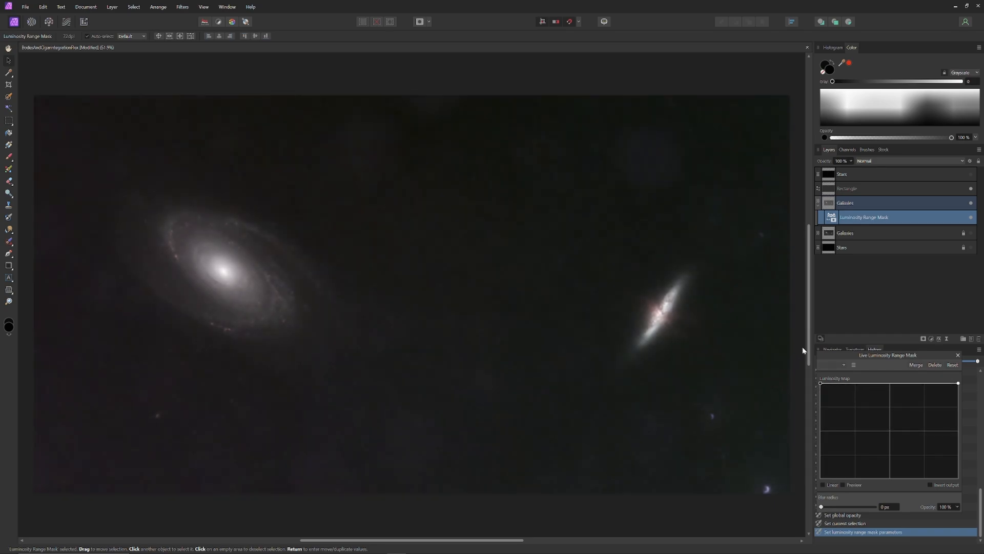
Show the Stars layer and curve the Luminosity Range Mask's map from about half at the shadow end, through three-quarter level at quarter brightness, to full
click(971, 174)
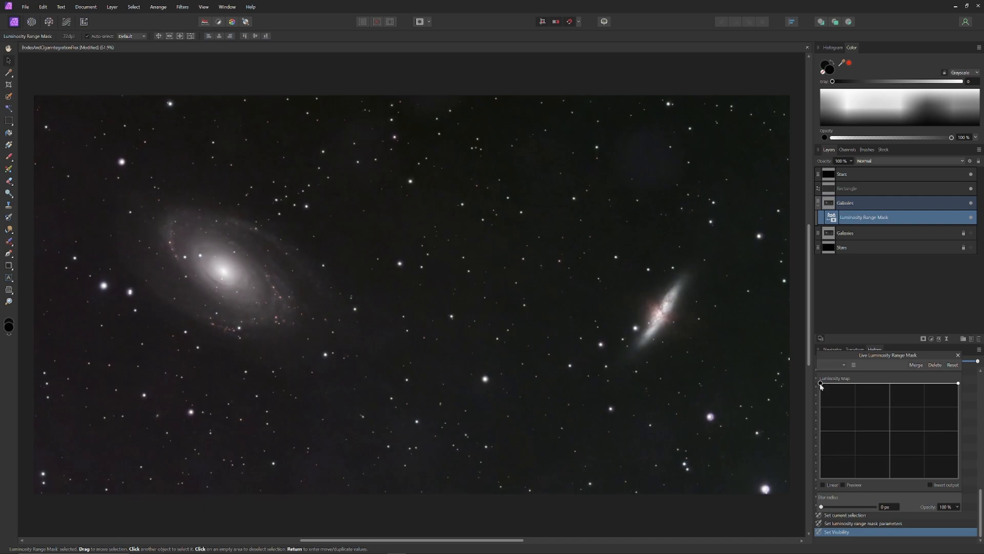
drag(821, 385, 773, 430)
click(857, 415)
drag(858, 416, 821, 432)
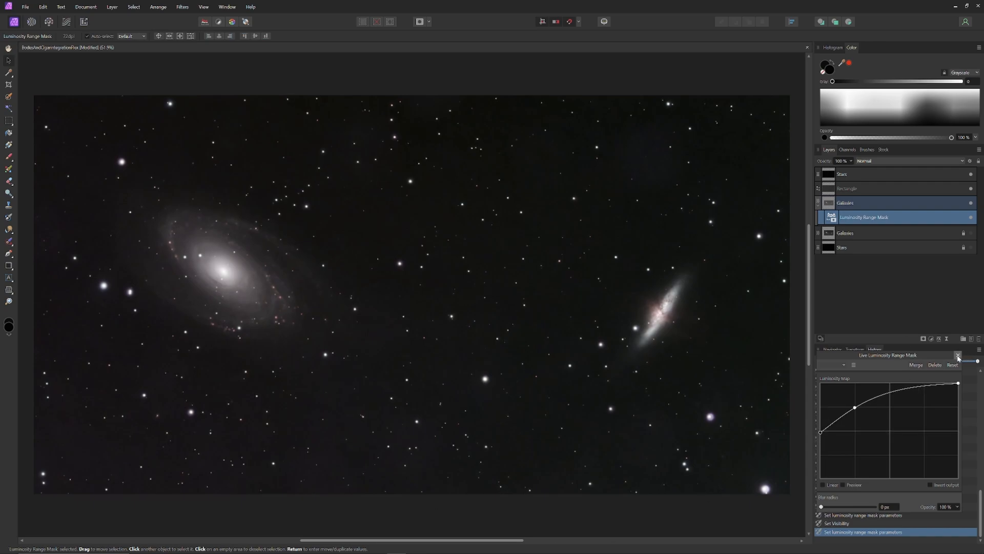
click(958, 355)
Add a Shadows / Highlights adjustment to the unlocked Galaxies layer with Shadows at -200%
click(851, 203)
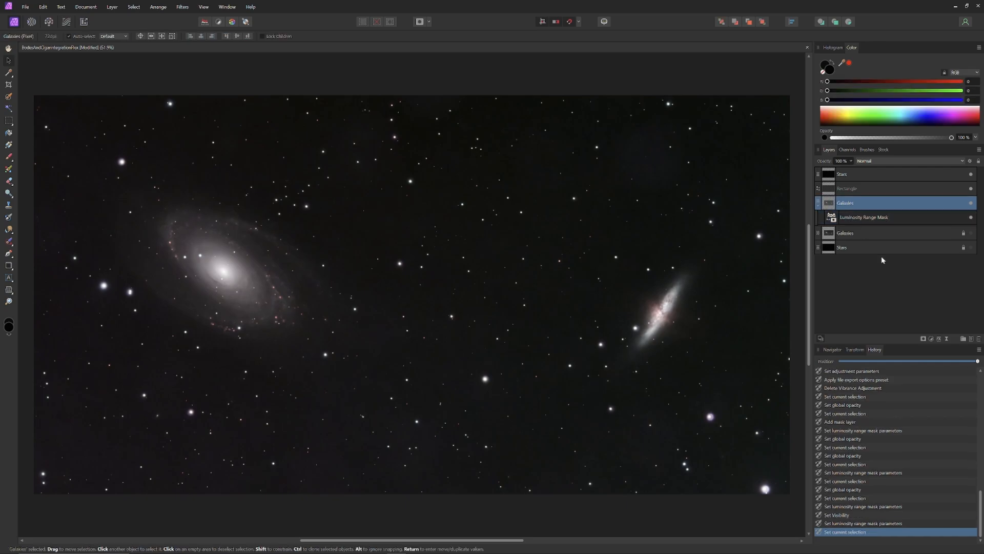
click(934, 341)
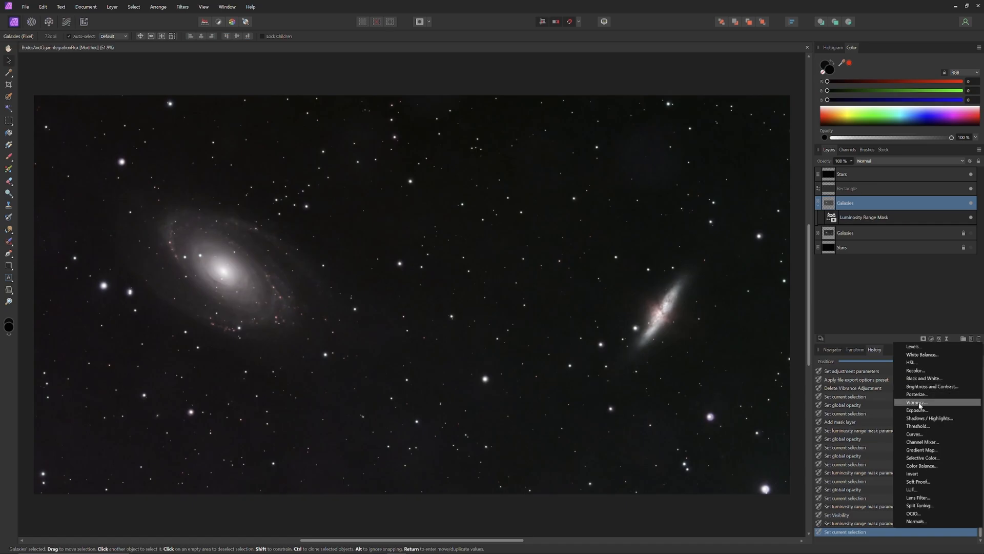
click(930, 416)
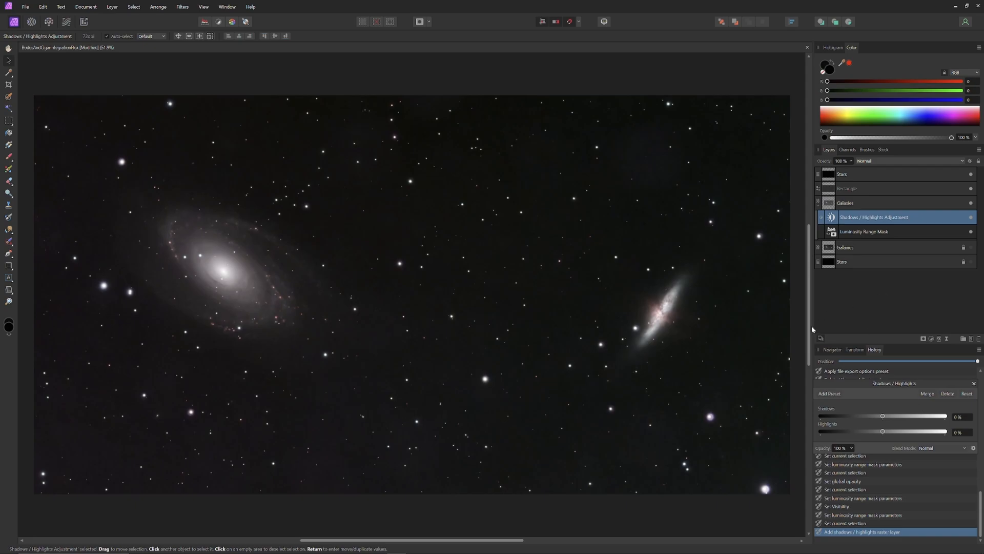
drag(883, 417, 794, 416)
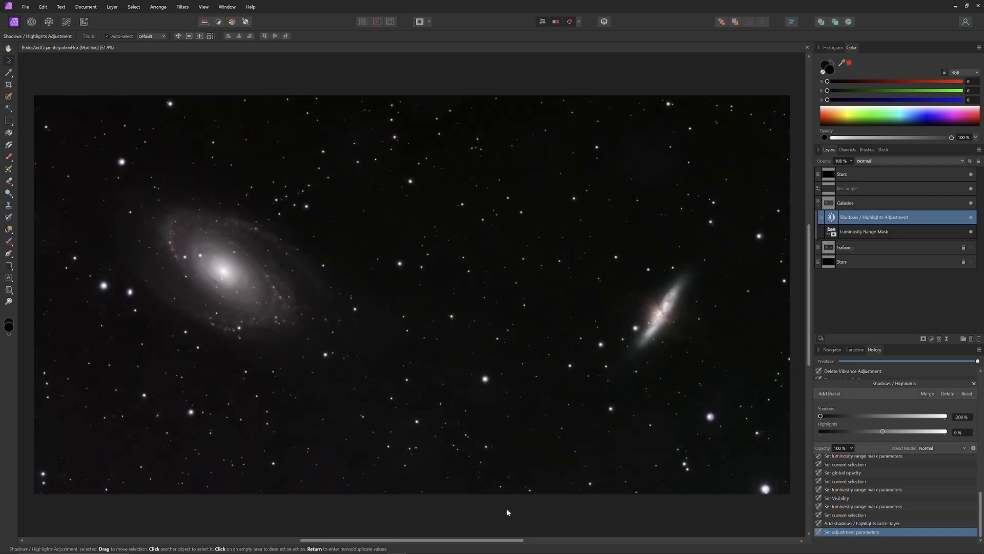
Check the image without stars, and try lowering the Rectangle layer's opacity to about 29%
click(972, 175)
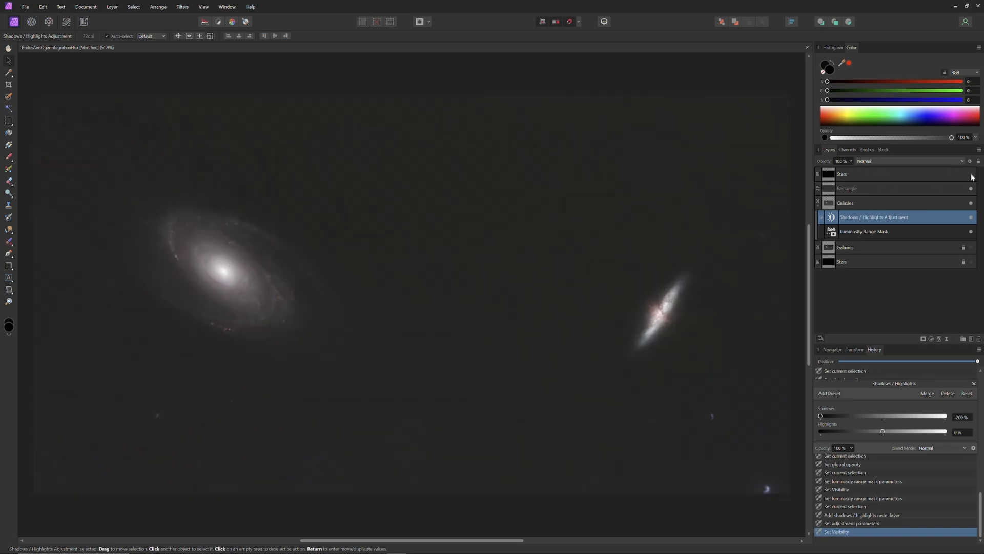
click(921, 189)
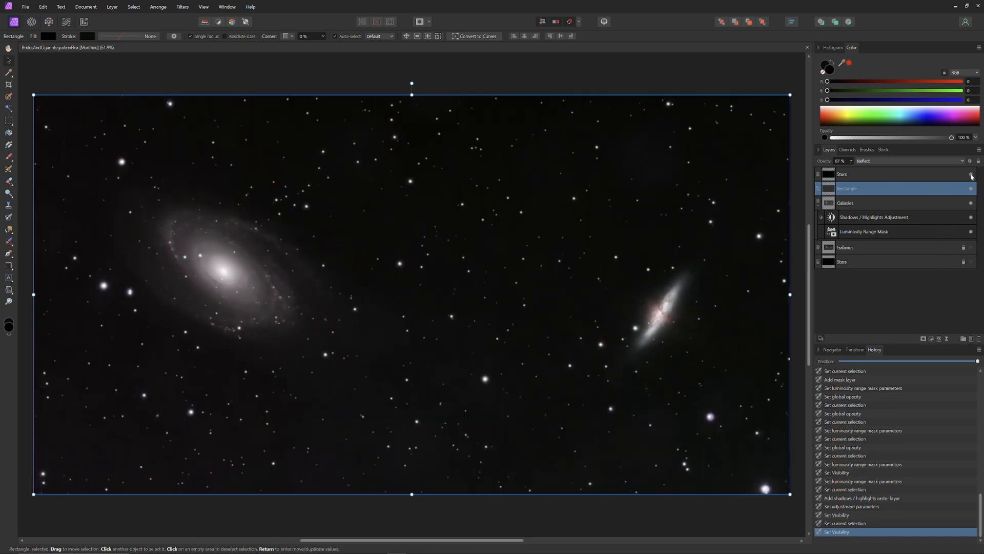
click(971, 174)
drag(853, 161, 933, 180)
drag(868, 169, 832, 173)
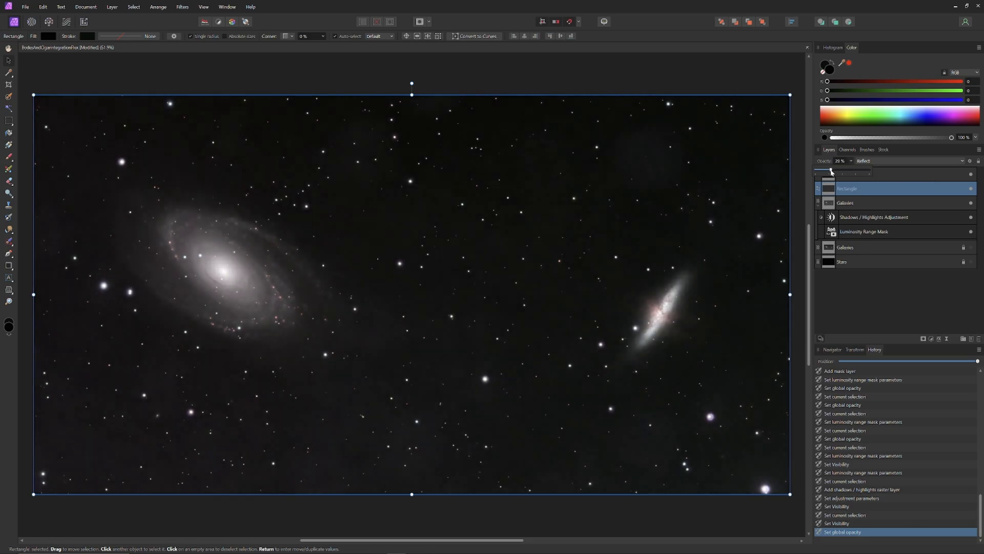
key(ctrl+z)
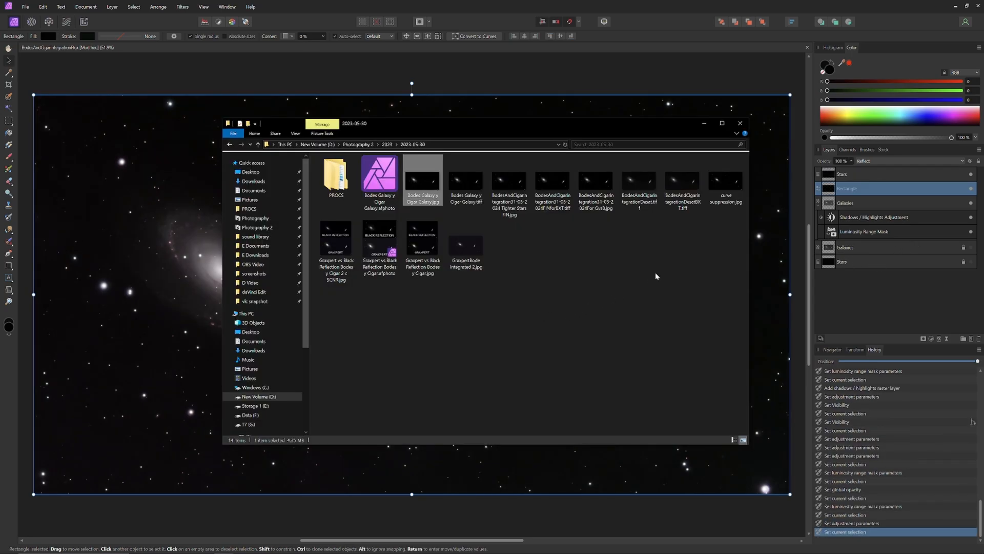
Place the BodesAndCigarIntegrationDesatBXT TIFF from the 2023-05-30 folder into the document and align it with the full canvas
click(682, 180)
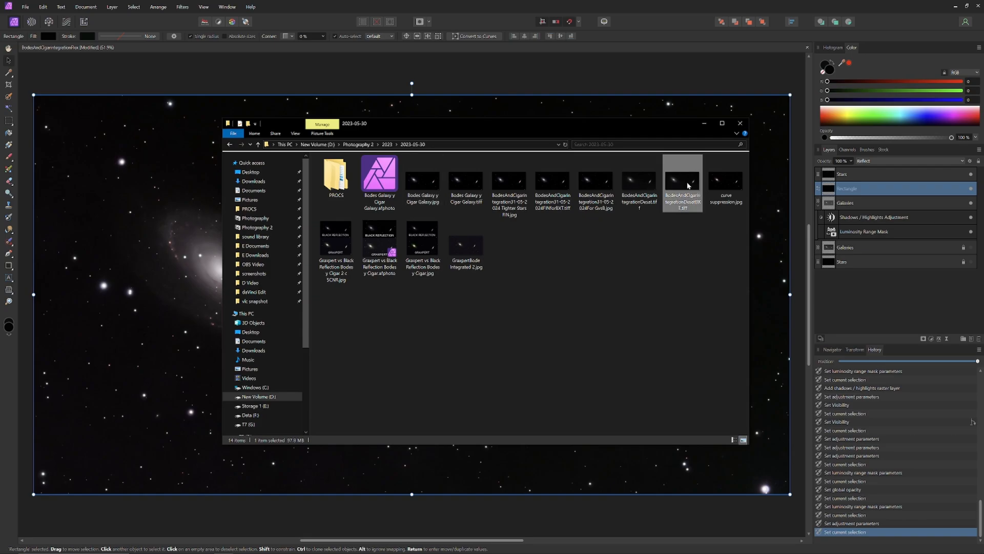
drag(176, 244, 160, 215)
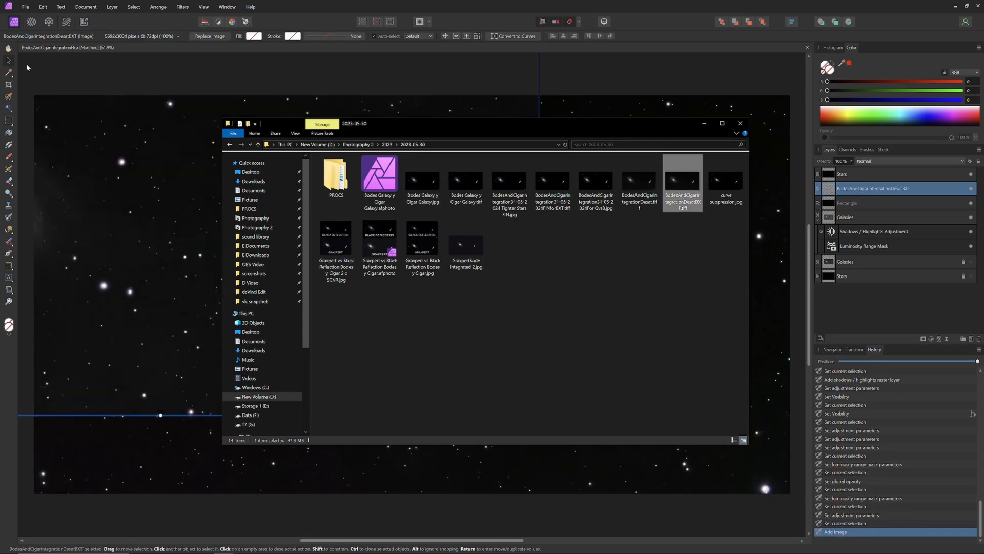
click(9, 61)
drag(157, 136, 401, 236)
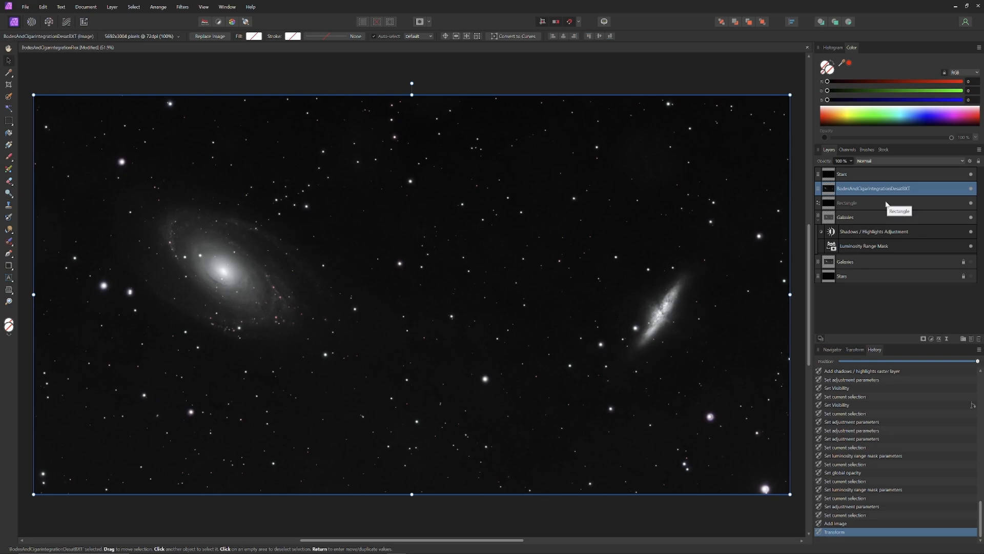
Move the BodesAndCigarIntegrationDesatBXT layer directly below the Rectangle layer and set its blend mode to Hard Light
drag(873, 188, 872, 191)
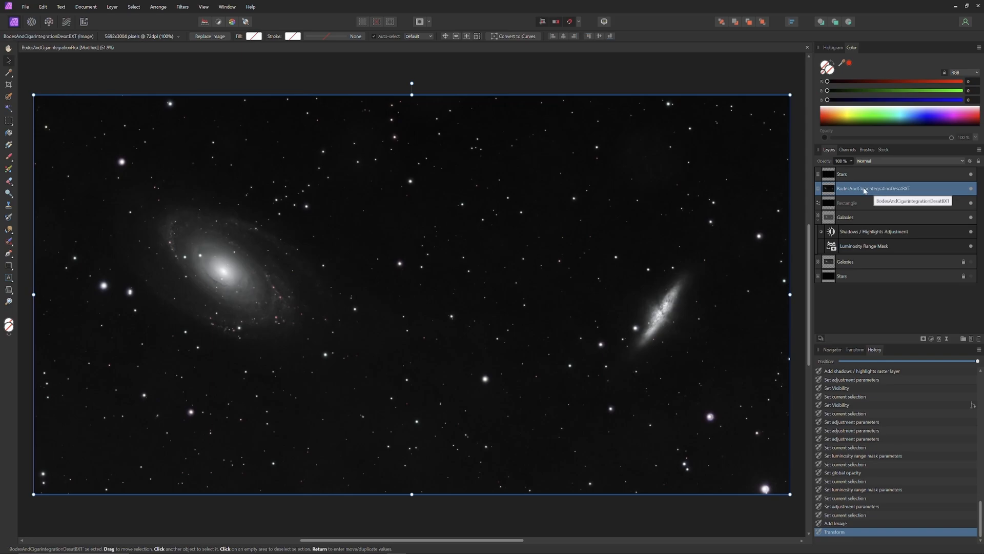
click(948, 161)
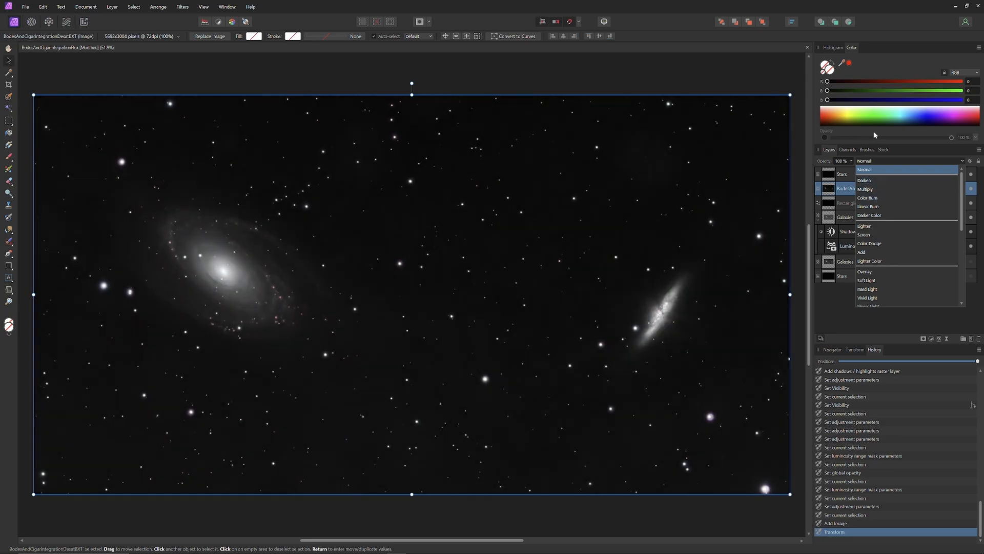
click(874, 132)
drag(869, 194, 872, 214)
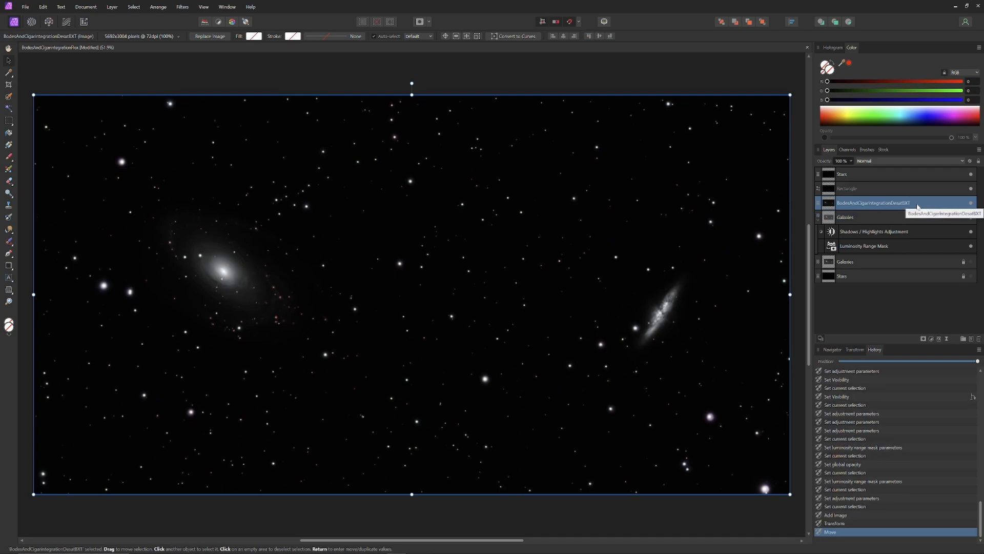
click(892, 161)
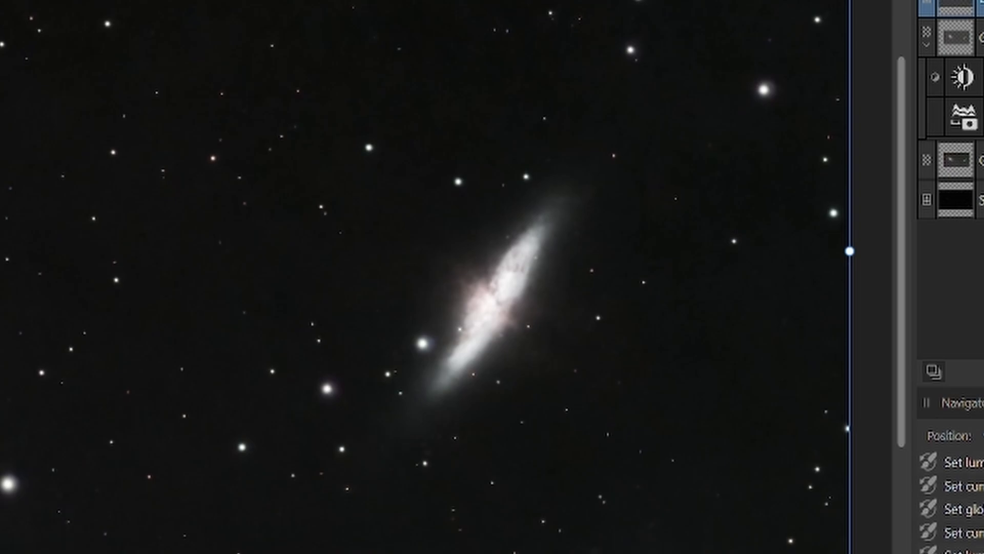
Compare the Cigar galaxy's detail before and after the latest blending changes
key(ctrl+z)
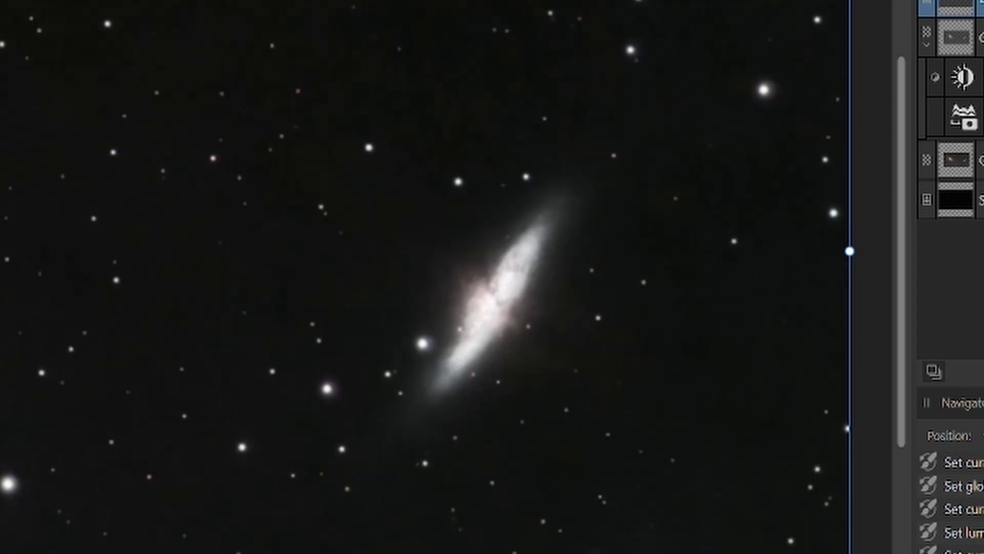
key(ctrl+shift+z)
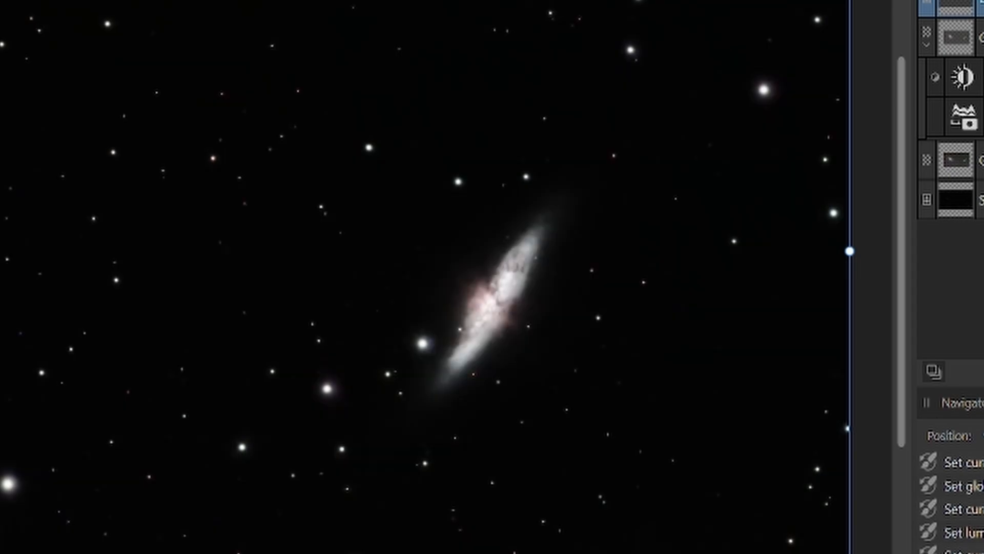
key(ctrl+z)
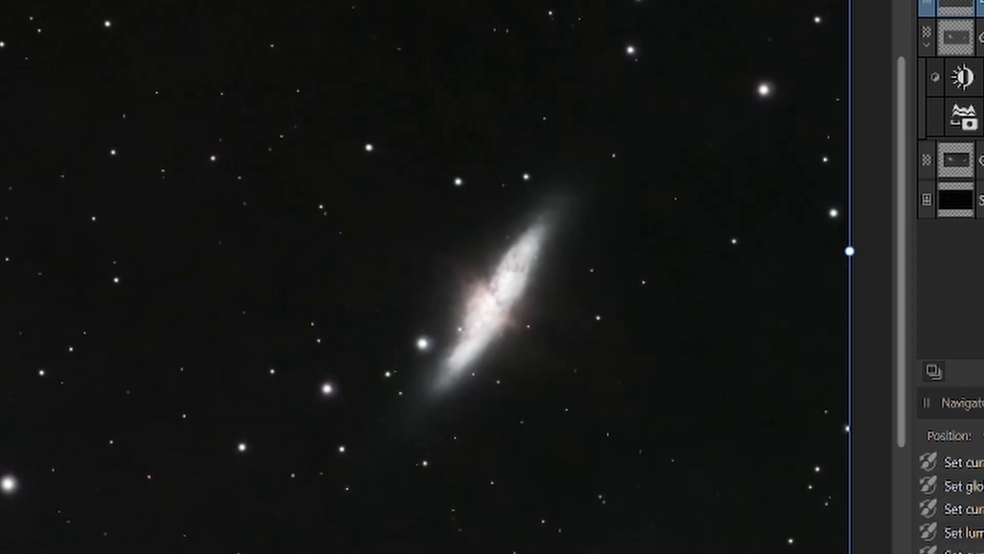
key(ctrl+shift+z)
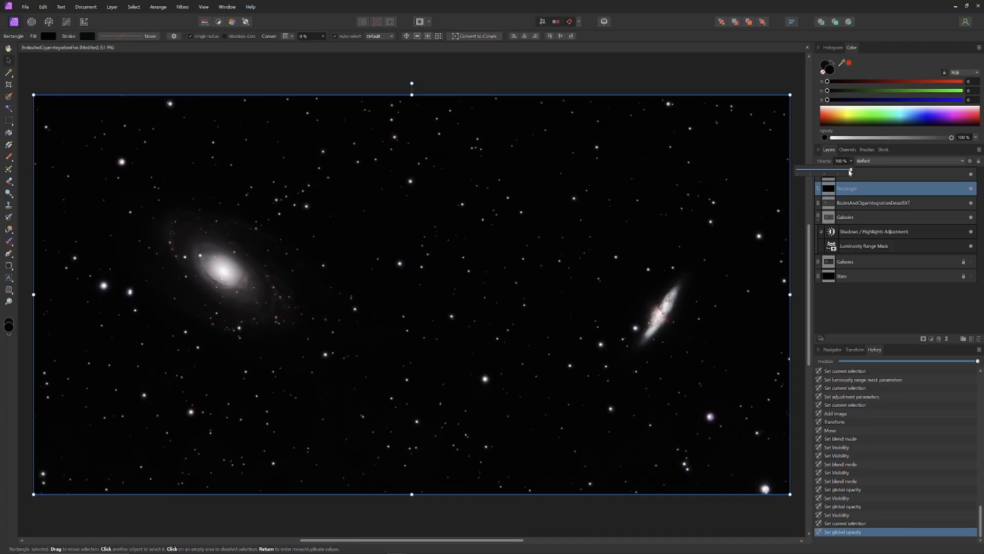
Try lowering the Rectangle layer's opacity to about 18% and the Hard Light BodesAndCigarIntegrationDesatBXT layer's opacity to about 38%
drag(852, 172, 807, 181)
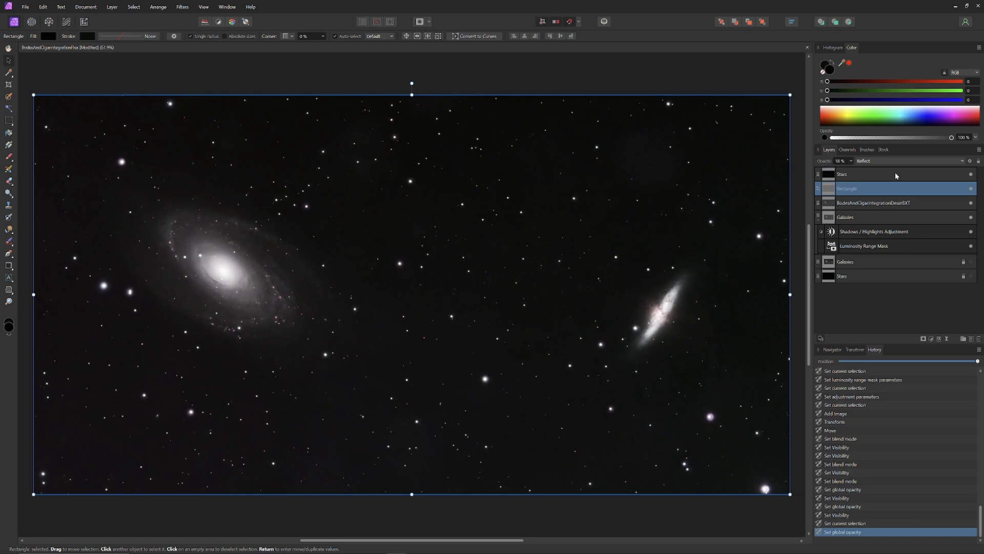
click(970, 189)
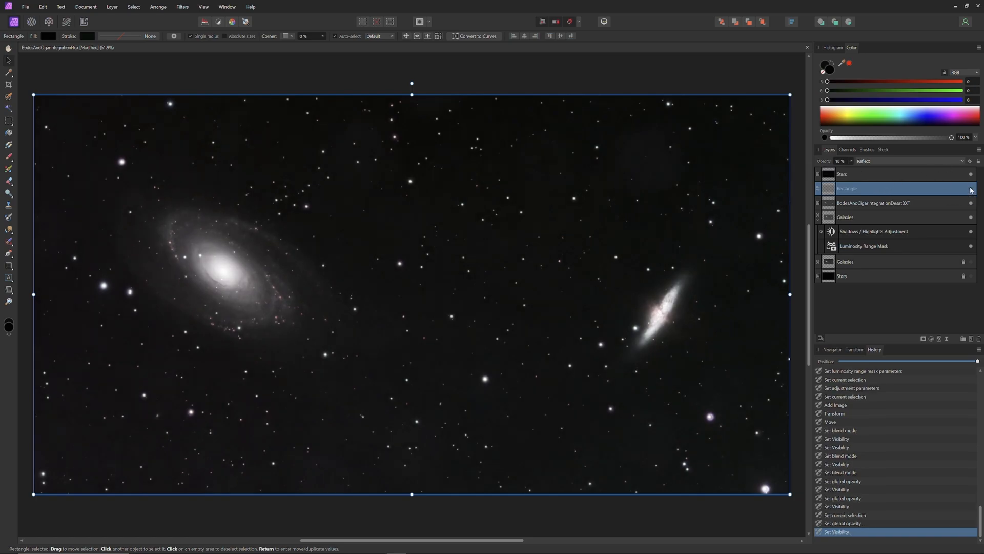
click(927, 205)
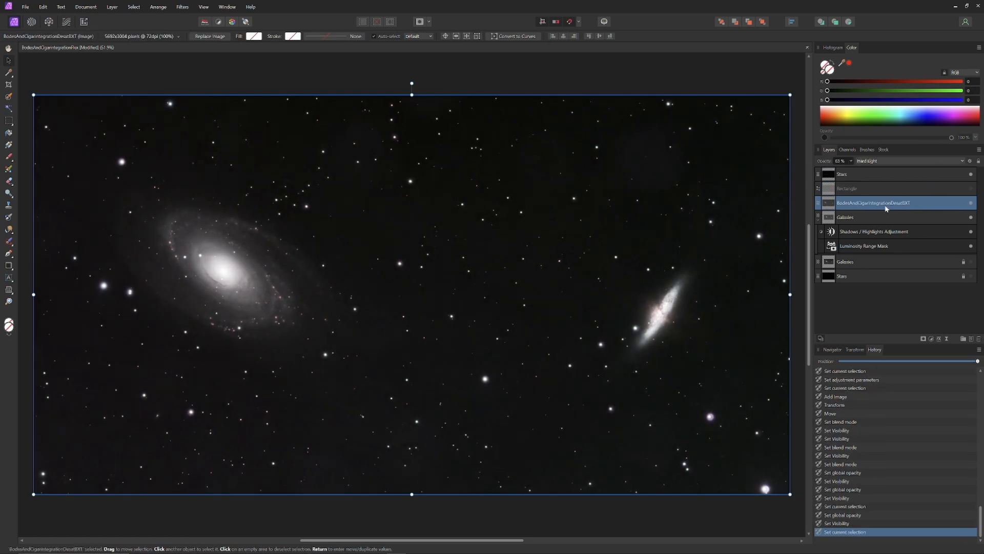
click(852, 163)
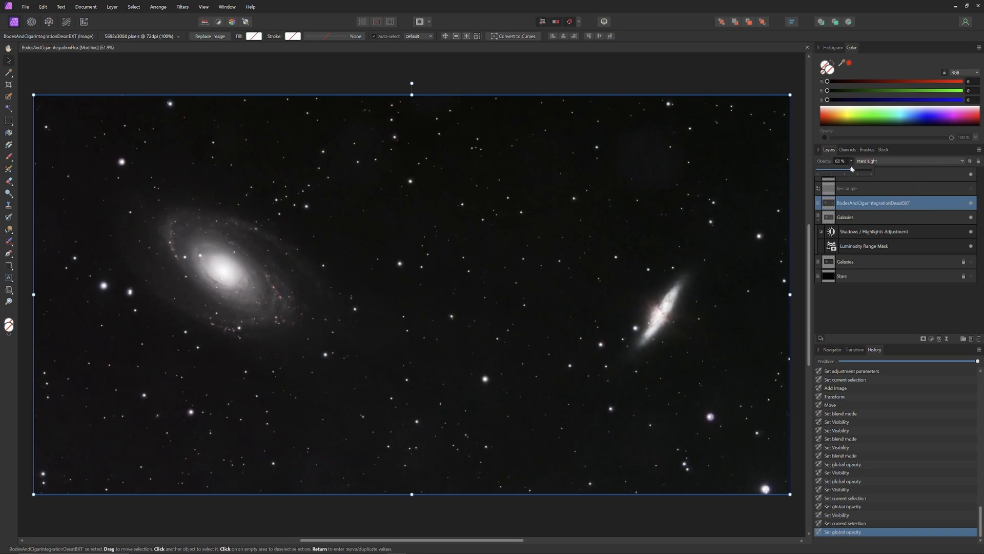
mouse_move(852, 169)
mouse_down()
mouse_move(834, 174)
mouse_move(862, 177)
mouse_move(832, 177)
mouse_move(850, 182)
mouse_move(841, 181)
mouse_up()
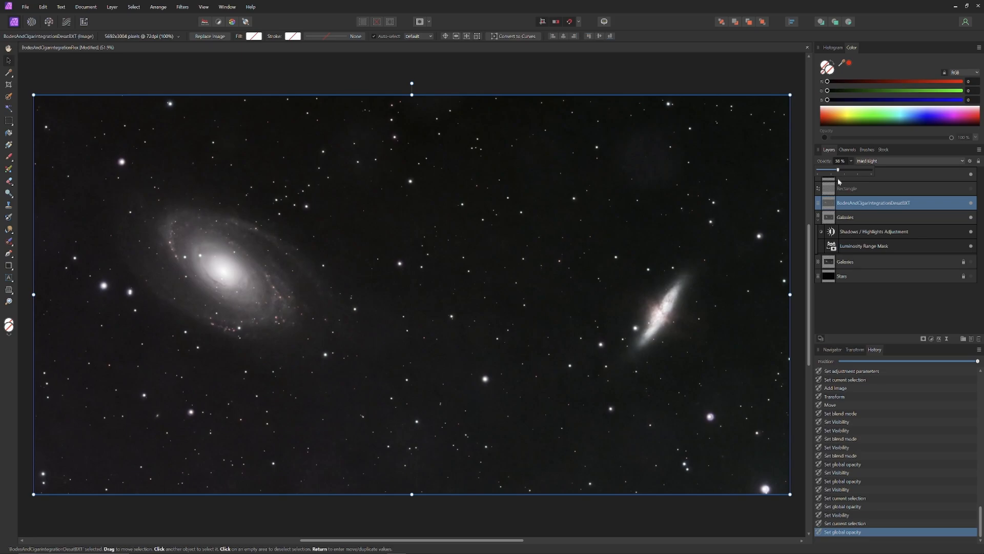
click(971, 175)
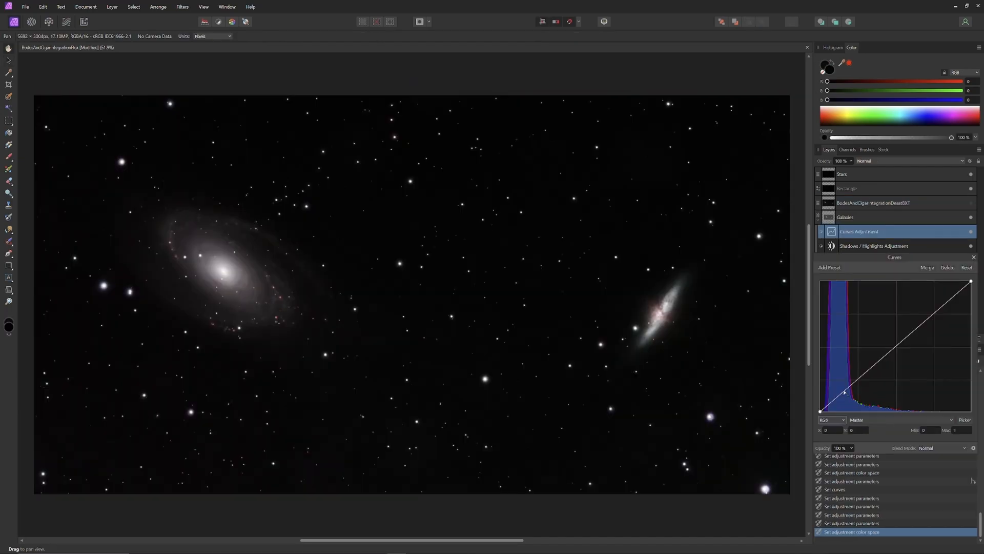
Reset the Galaxies layer's Curves adjustment and slightly raise its lower curve point by sampling the faint area beside the Cigar galaxy
click(967, 268)
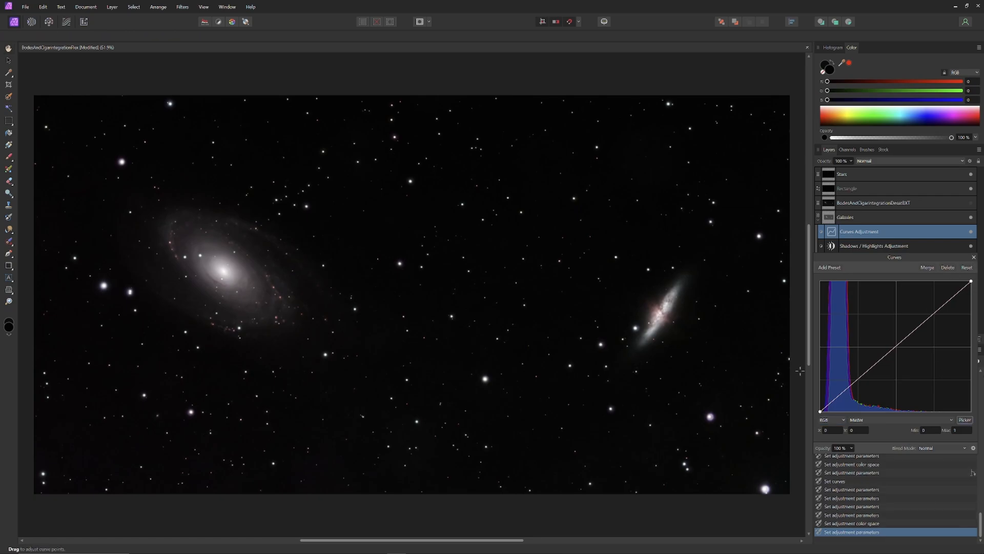
click(677, 331)
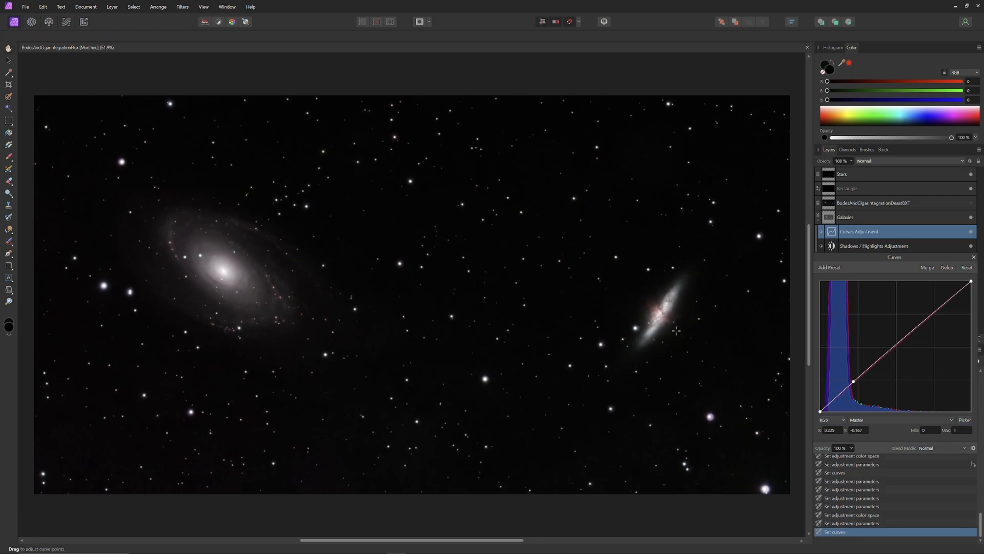
drag(677, 331, 677, 322)
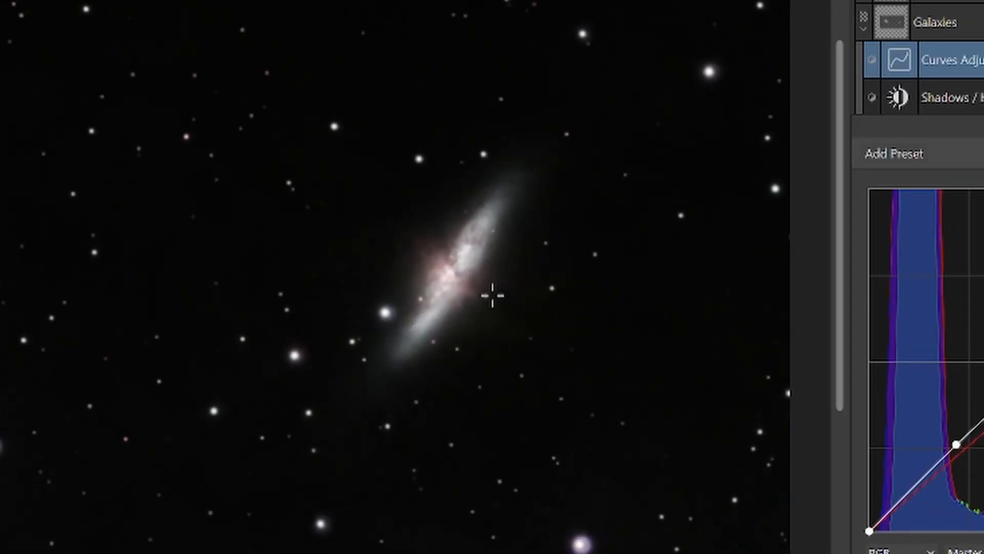
drag(492, 295, 492, 275)
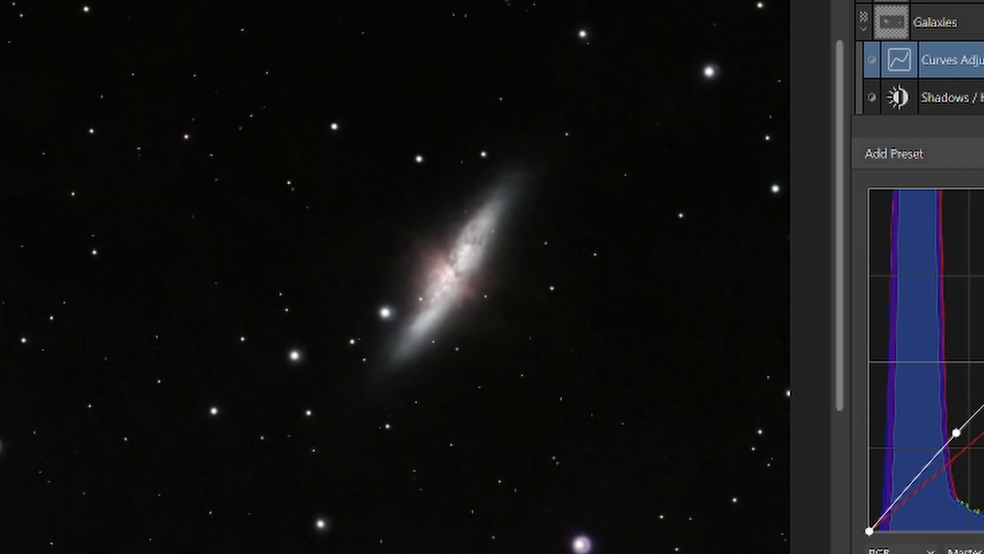
drag(983, 404, 983, 405)
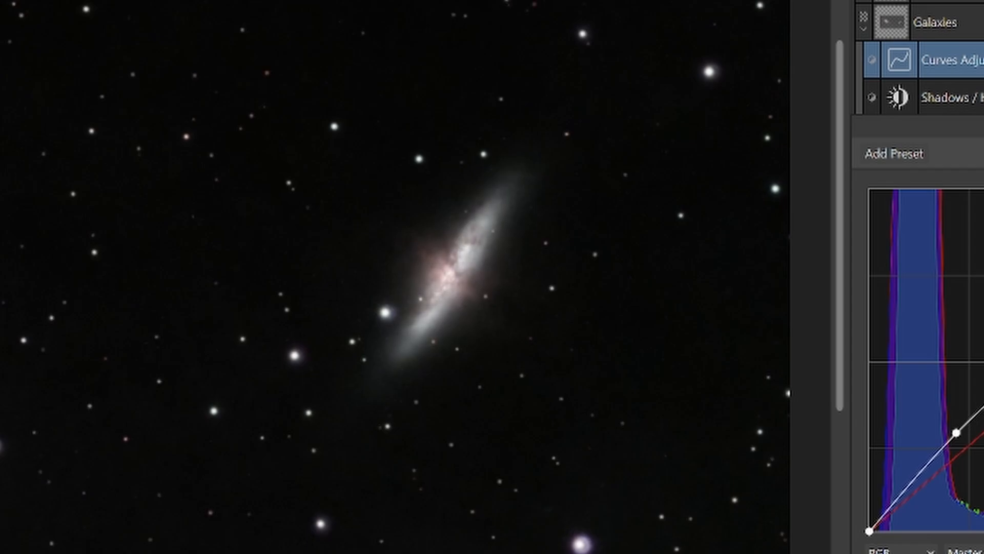
drag(983, 405, 983, 409)
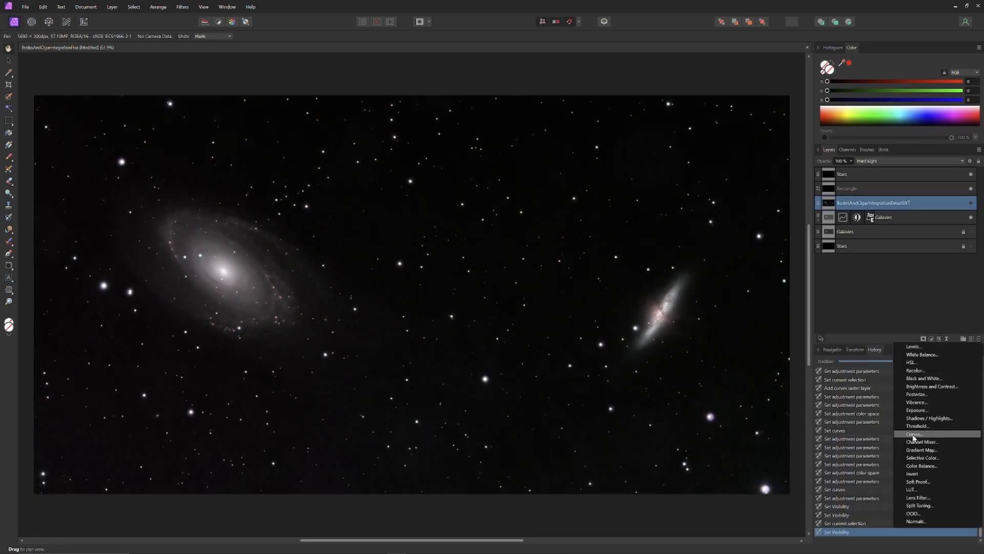
Add a Curves adjustment and move it out of the BodesAndCigarIntegrationDesatBXT layer to sit directly above the visible Galaxies layer
click(913, 434)
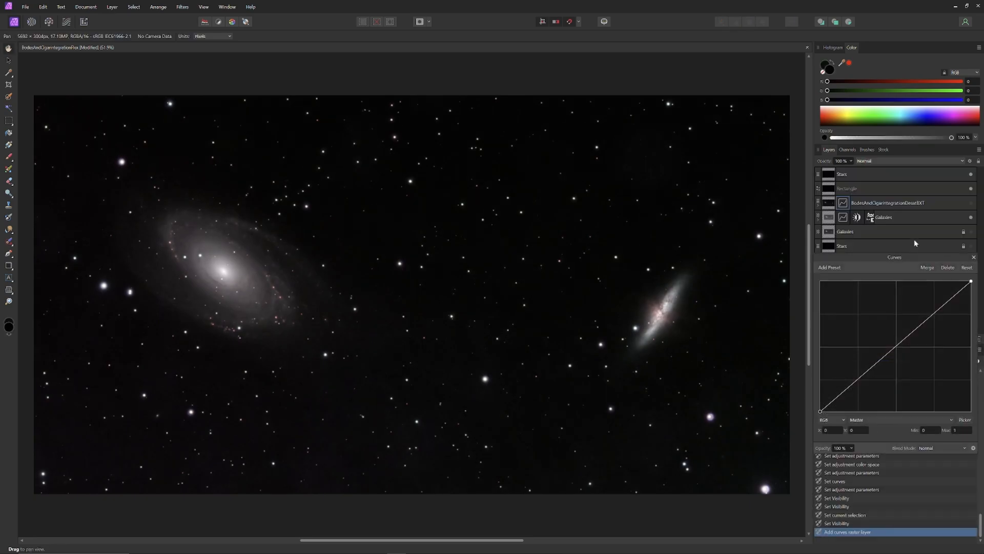
drag(850, 257, 822, 338)
click(818, 206)
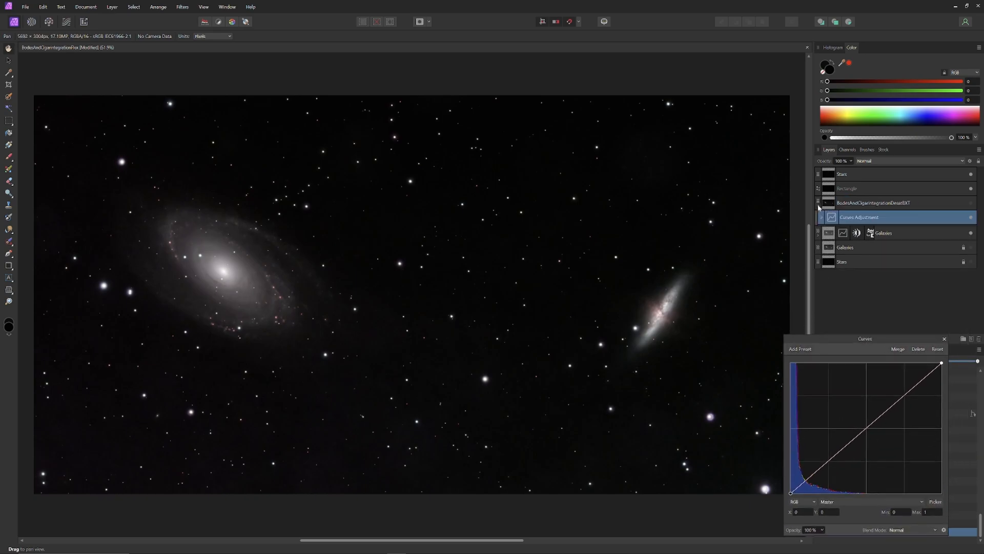
drag(878, 222, 861, 230)
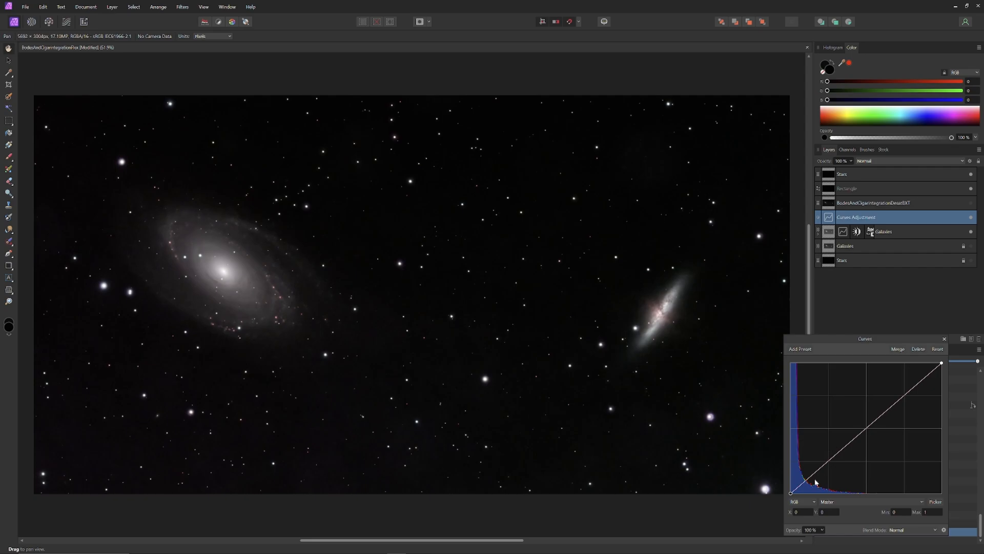
Shape the new Curves adjustment with three points that darken the shadows and midtones while restoring the highlights
drag(807, 483, 826, 482)
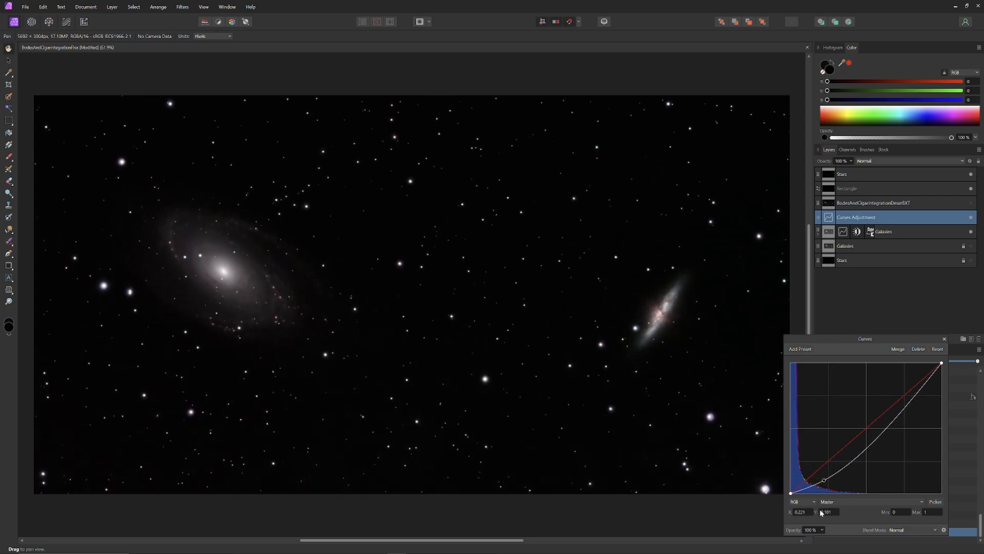
drag(825, 483, 870, 446)
click(914, 387)
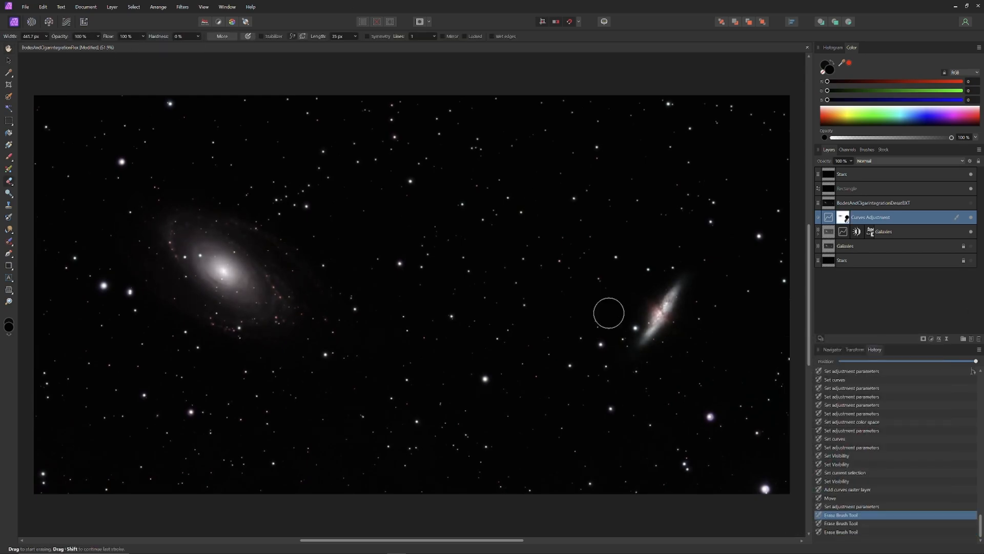
Enlarge the erase brush, lower its flow to just over 20%, and try erasing the Curves adjustment around the Cigar galaxy
scroll(687, 278, up, 3)
key(bracketright)
key(bracketright)
click(143, 37)
drag(145, 46, 103, 47)
mouse_move(585, 400)
mouse_down()
mouse_move(611, 348)
mouse_move(669, 374)
mouse_move(559, 365)
mouse_up()
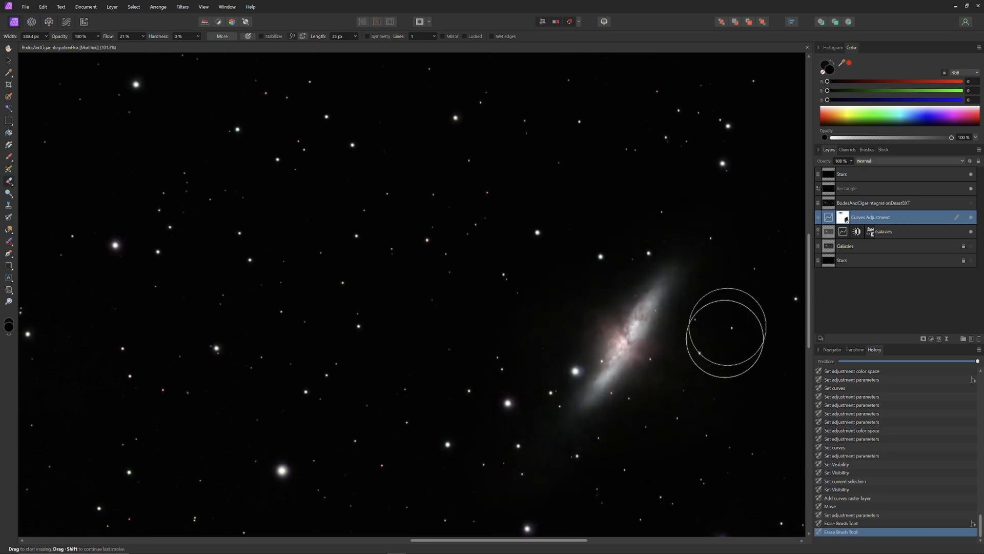
key(ctrl+0)
key(ctrl+z)
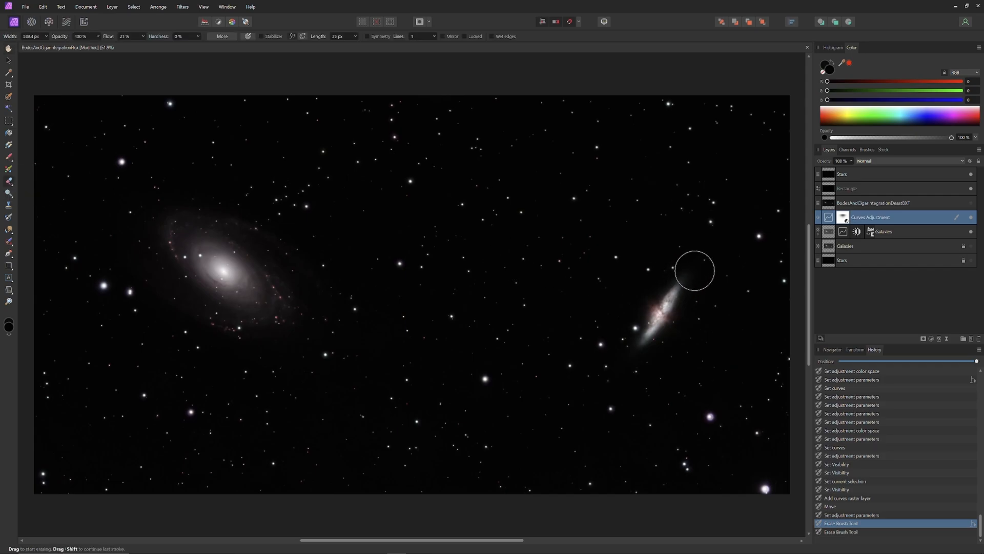
Erase the Curves adjustment over the Cigar galaxy's disc and faint surroundings with low-flow strokes, reducing the brush size for the finer areas
click(662, 317)
mouse_move(663, 318)
mouse_down()
mouse_move(710, 336)
mouse_move(651, 316)
mouse_up()
key(bracketleft)
key(bracketleft)
key(bracketleft)
click(669, 300)
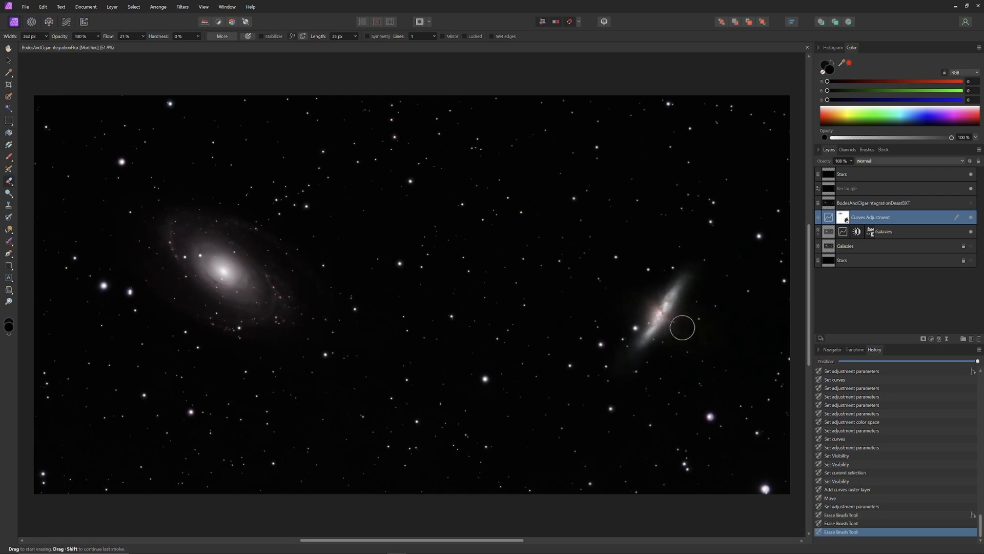
click(676, 274)
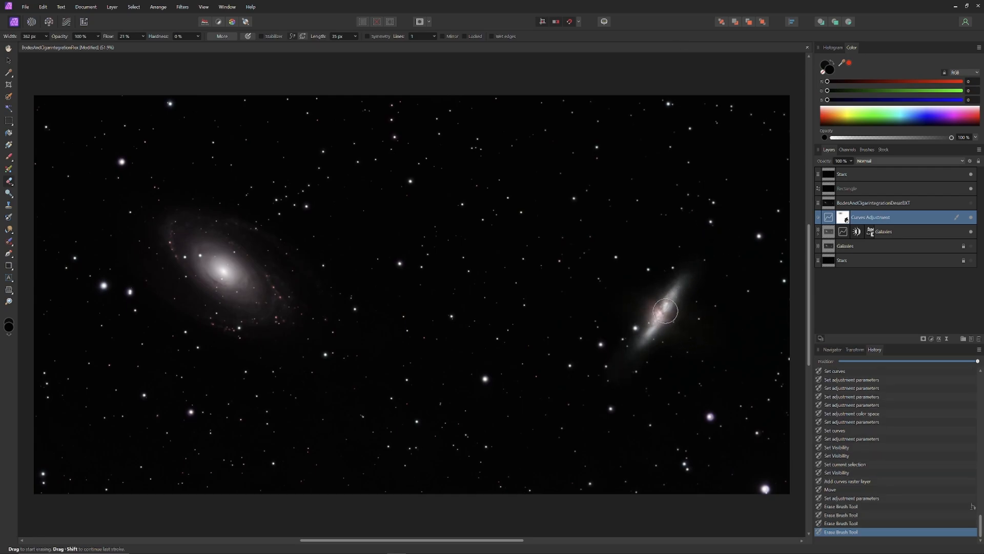
Try boosting the Curves adjustment's red channel by raising its midpoint to about 0.82
click(829, 217)
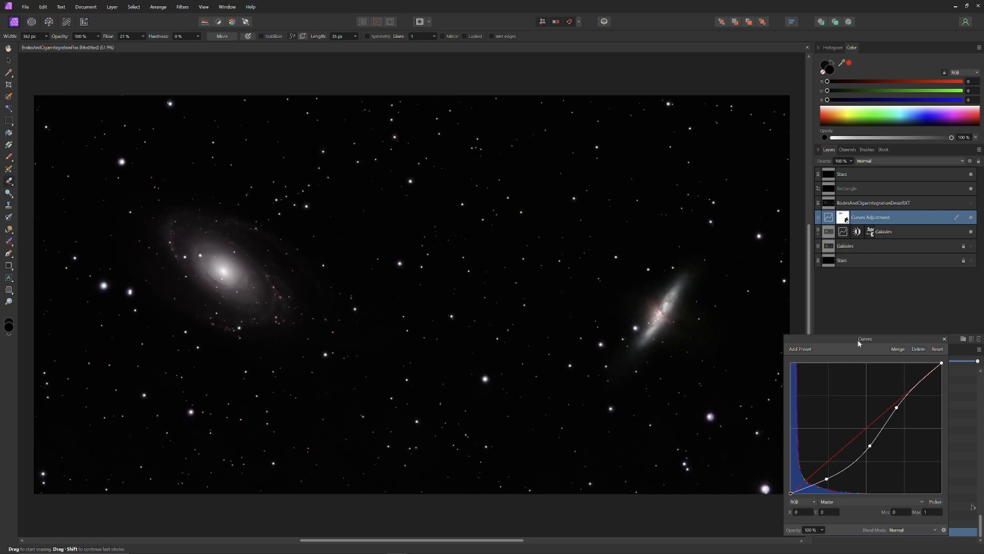
click(880, 505)
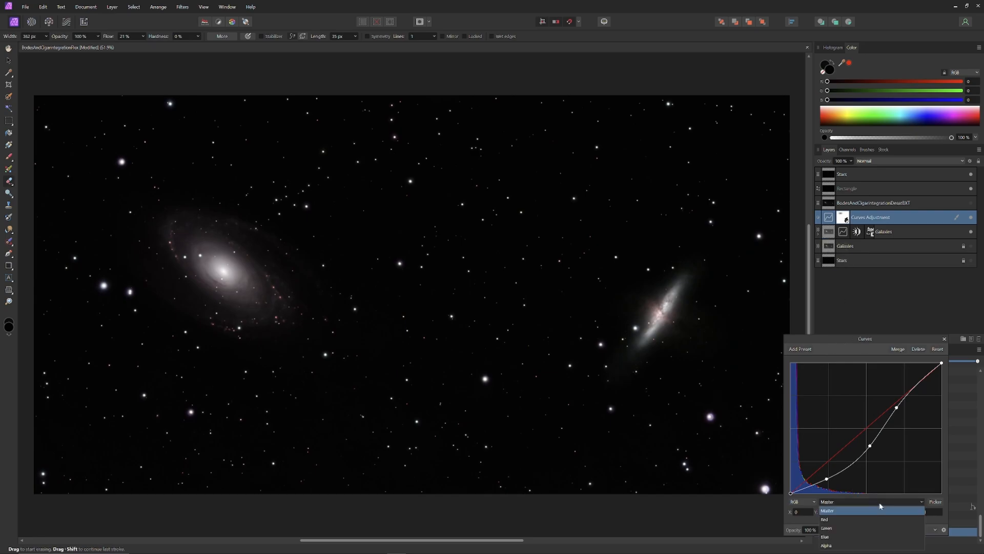
click(862, 518)
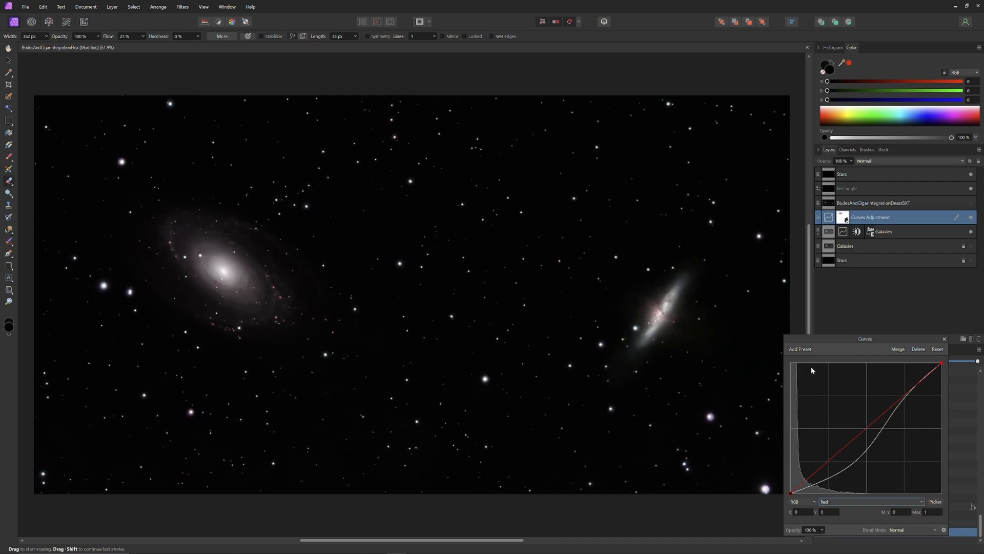
click(935, 501)
scroll(665, 314, up, 3)
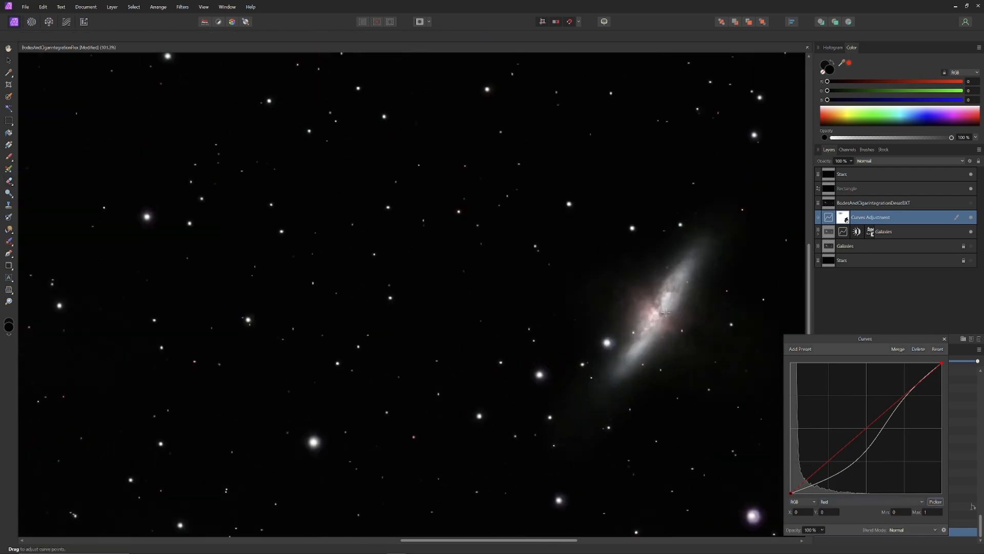
click(644, 296)
drag(642, 284, 633, 249)
drag(871, 424, 865, 390)
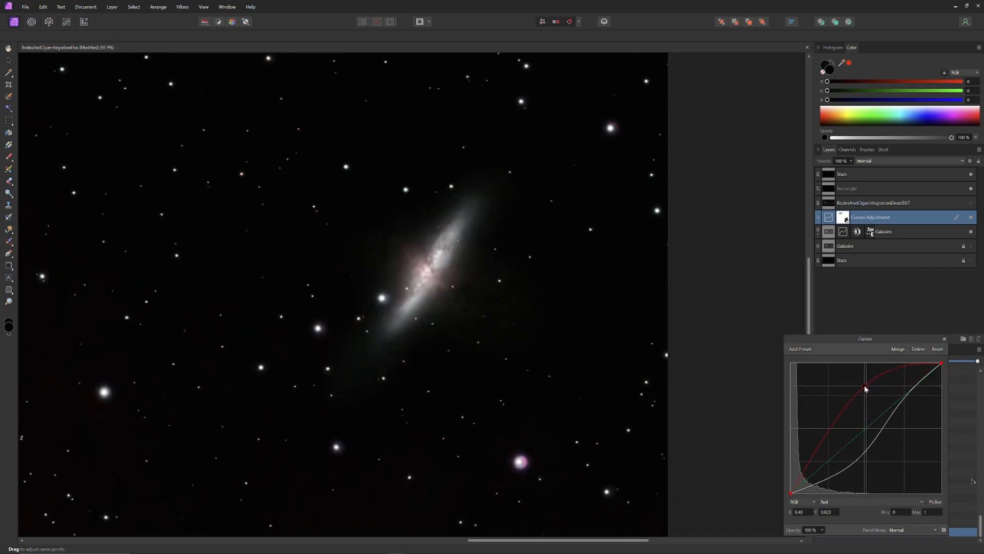
key(ctrl+z)
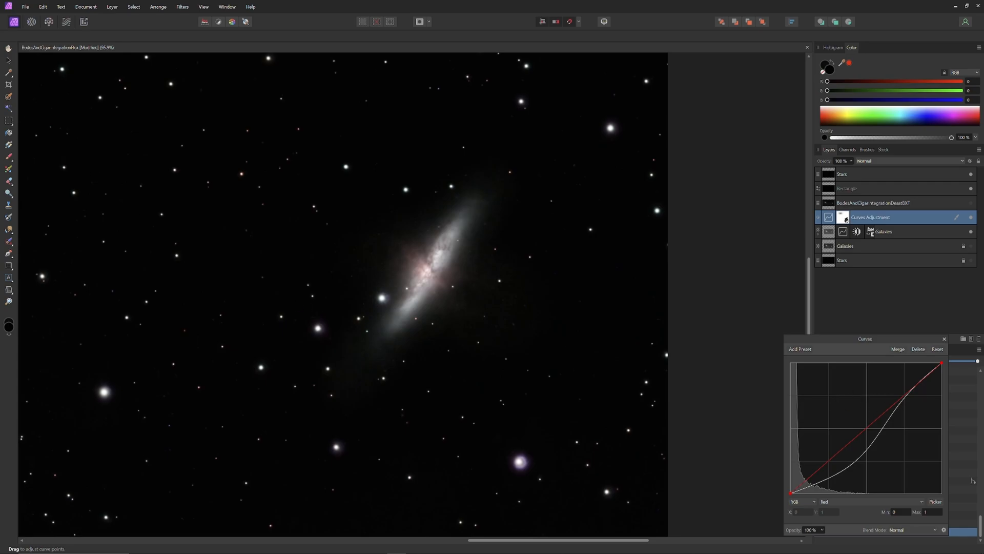
click(9, 49)
double_click(9, 49)
click(944, 339)
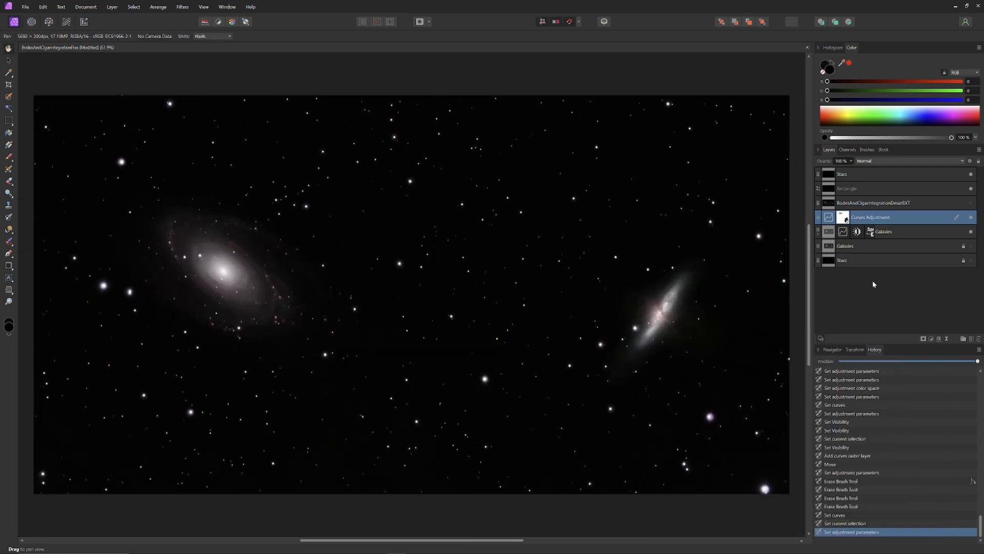
Add a Vibrance adjustment above the Curves adjustment with vibrance 100% and saturation about 38%
click(931, 339)
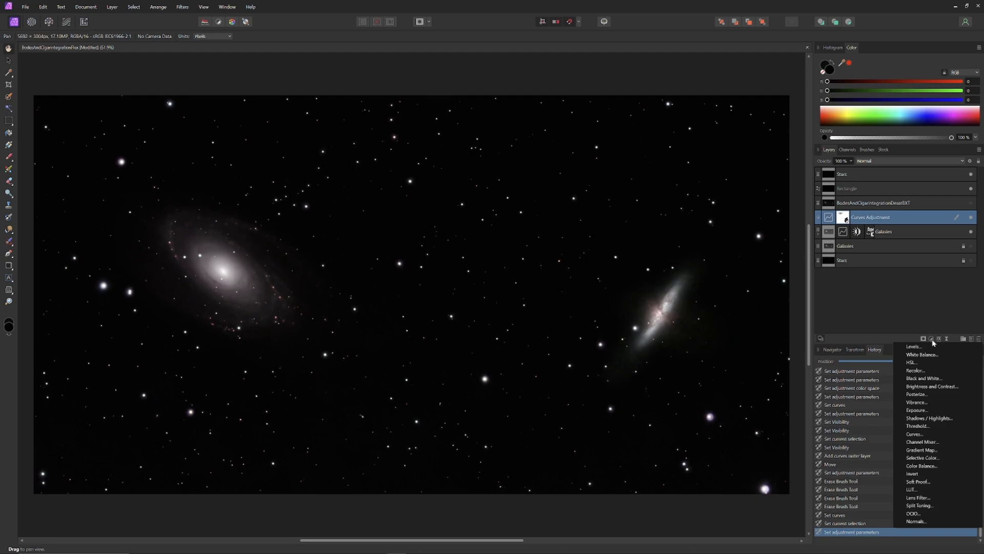
click(922, 394)
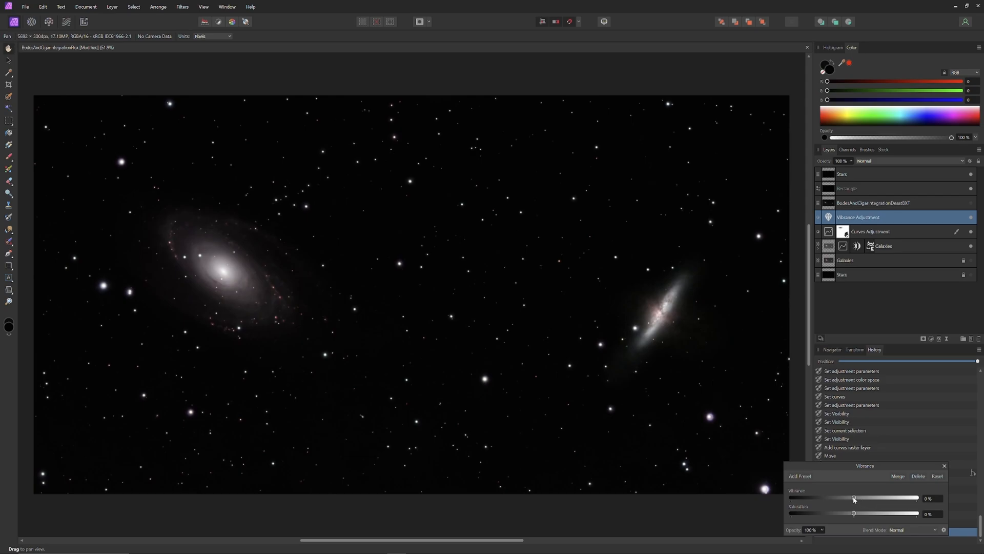
drag(855, 499, 938, 501)
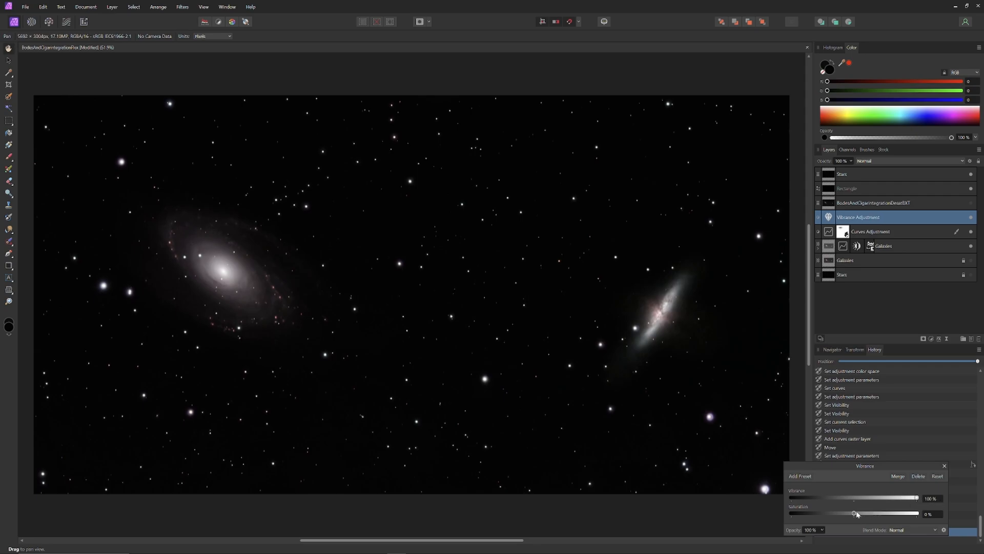
drag(854, 514, 878, 514)
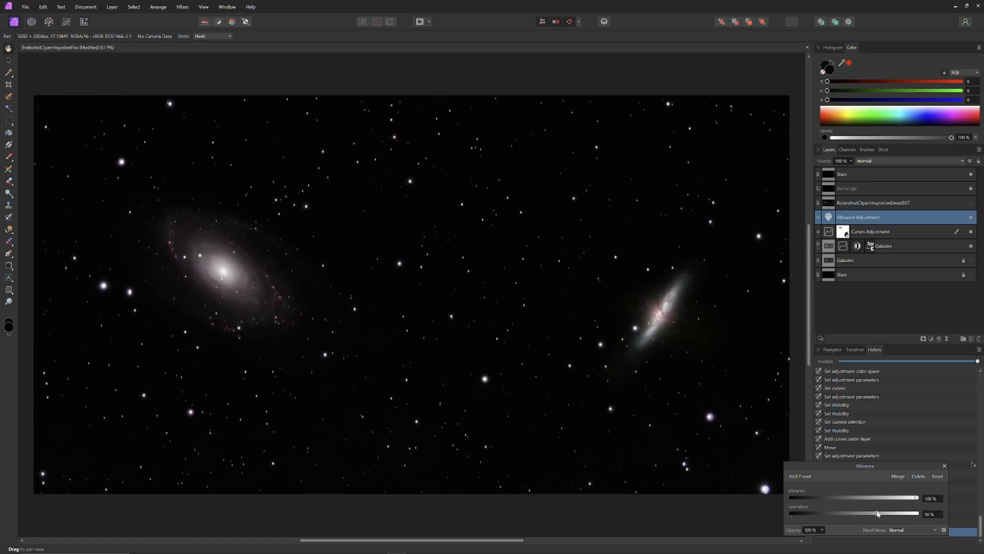
click(944, 466)
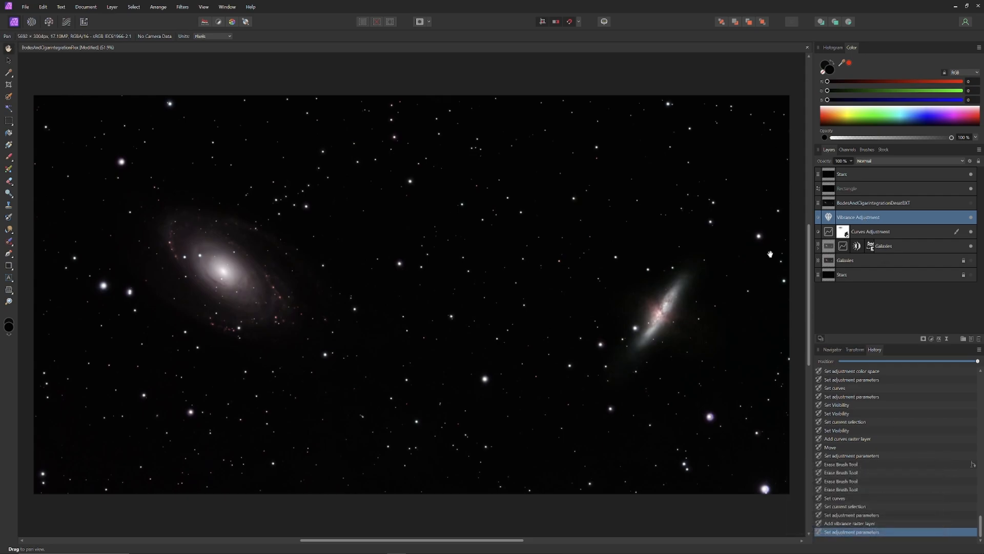
Erase the Vibrance adjustment over Bode's galaxy with a larger soft brush
click(9, 181)
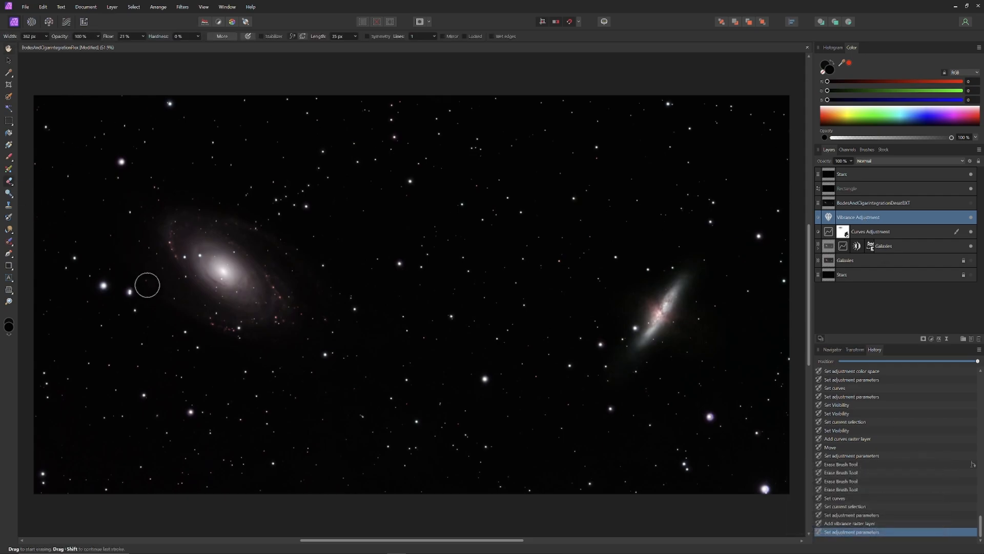
key(bracketright)
key(bracketright)
key(bracketright)
key(bracketright)
drag(246, 312, 259, 310)
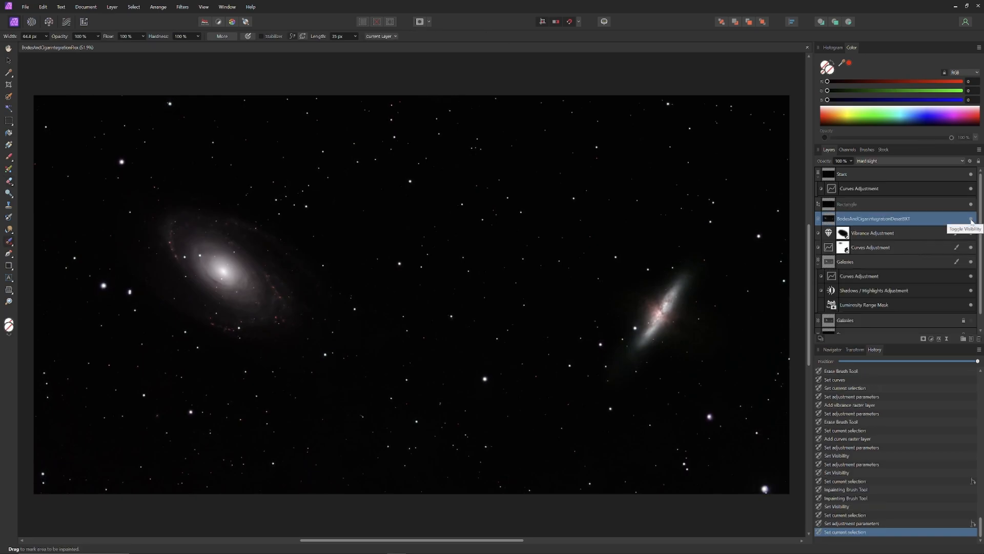
Show the BodesAndCigarIntegrationDesatBXT layer, set its blend mode to Average, and compare the galaxies with and without it
click(971, 219)
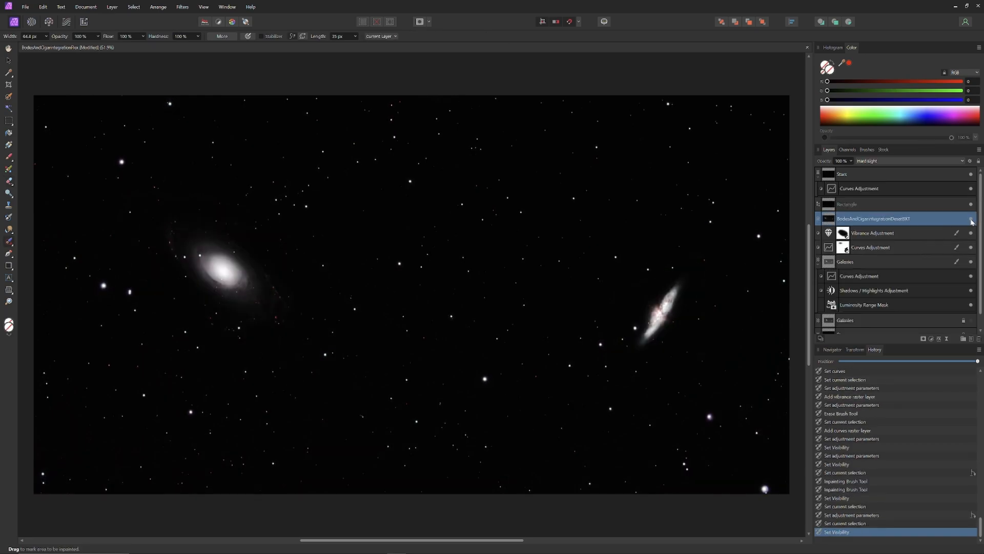
click(913, 162)
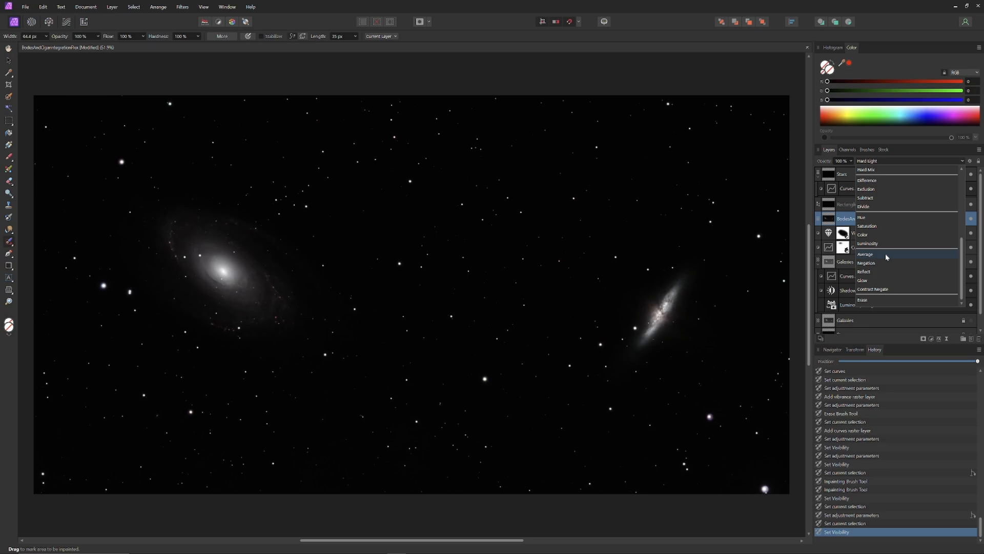
click(886, 255)
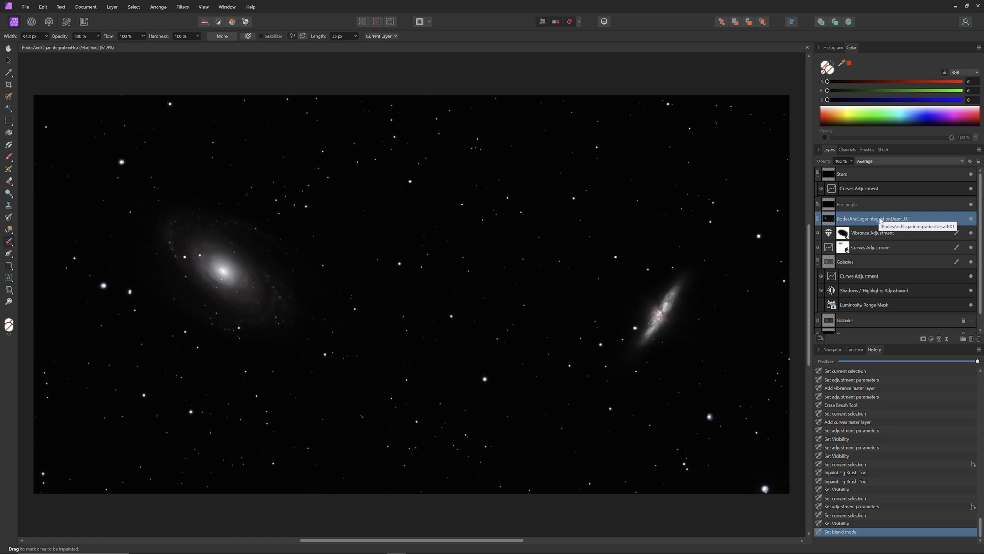
click(972, 220)
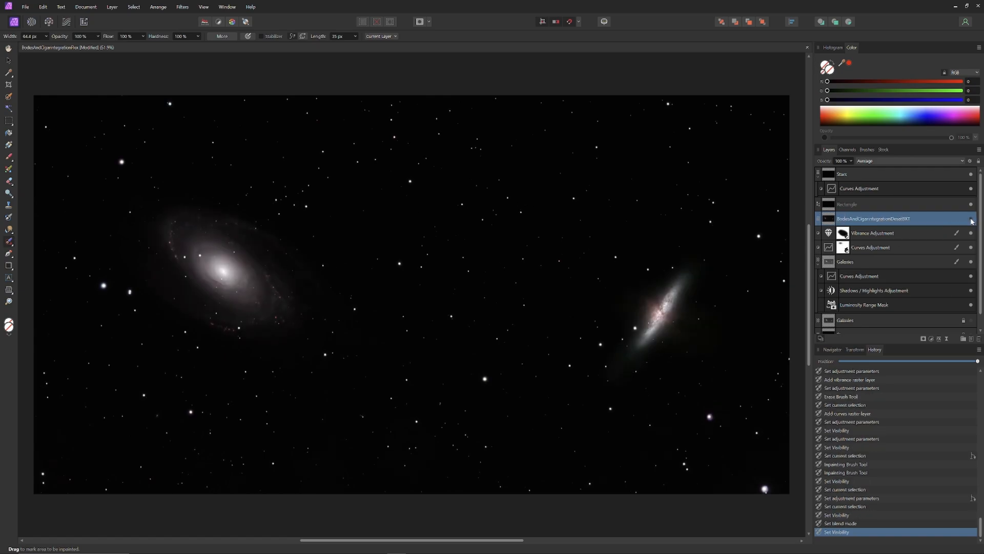
click(972, 220)
click(972, 220)
click(972, 220)
click(972, 220)
click(972, 220)
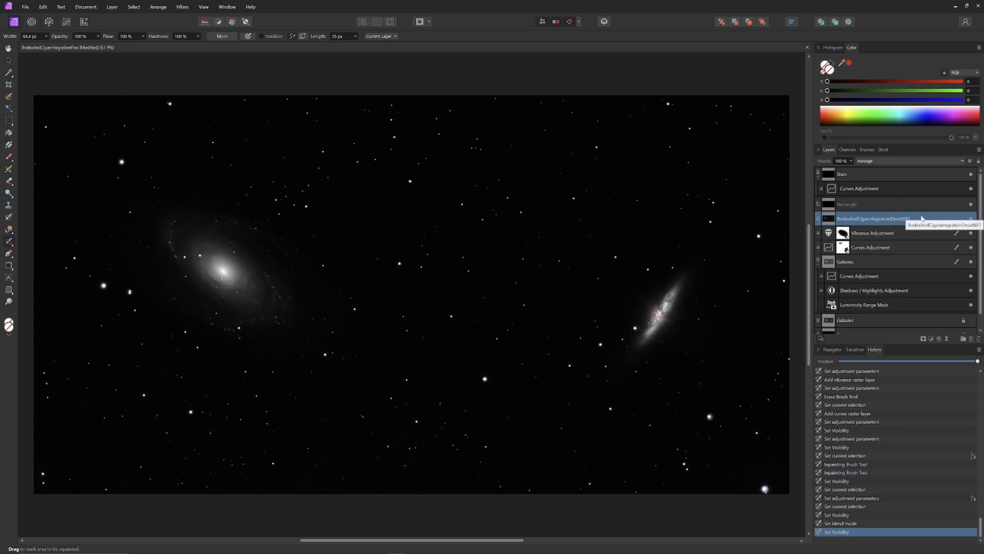
Add a Brightness / Contrast adjustment to the BodesAndCigarIntegrationDesatBXT layer with brightness 41%, and compare its effect
click(932, 339)
click(917, 387)
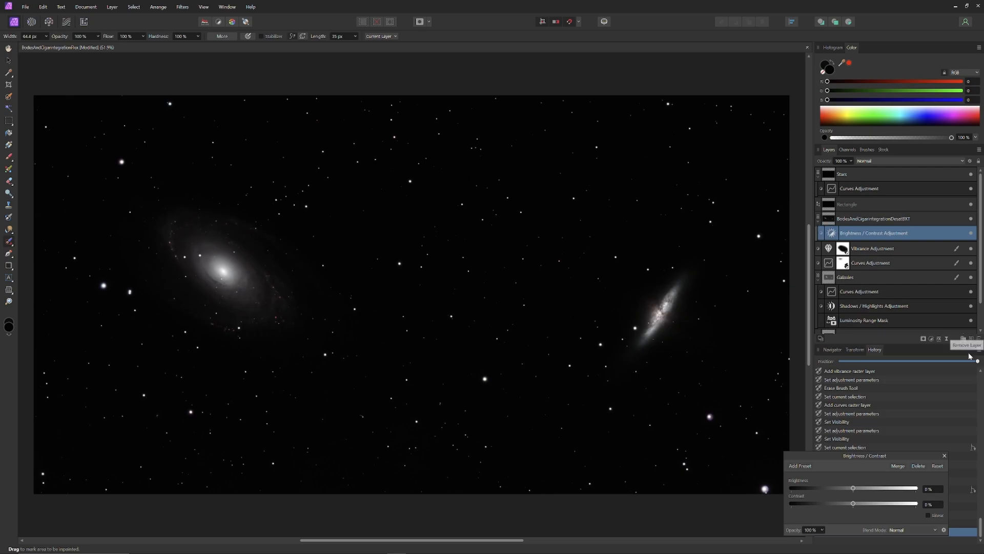
drag(853, 488, 878, 489)
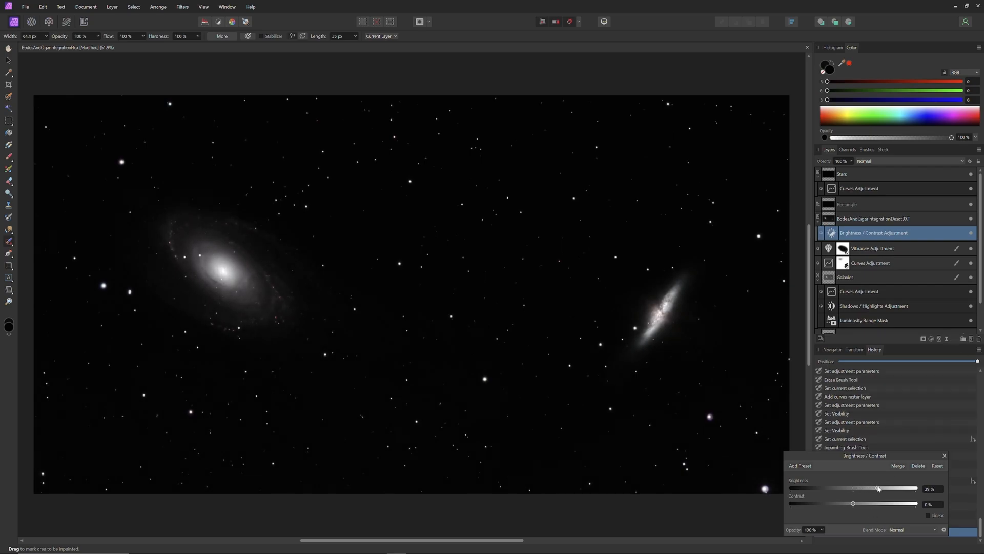
drag(878, 488, 879, 488)
click(971, 233)
click(971, 232)
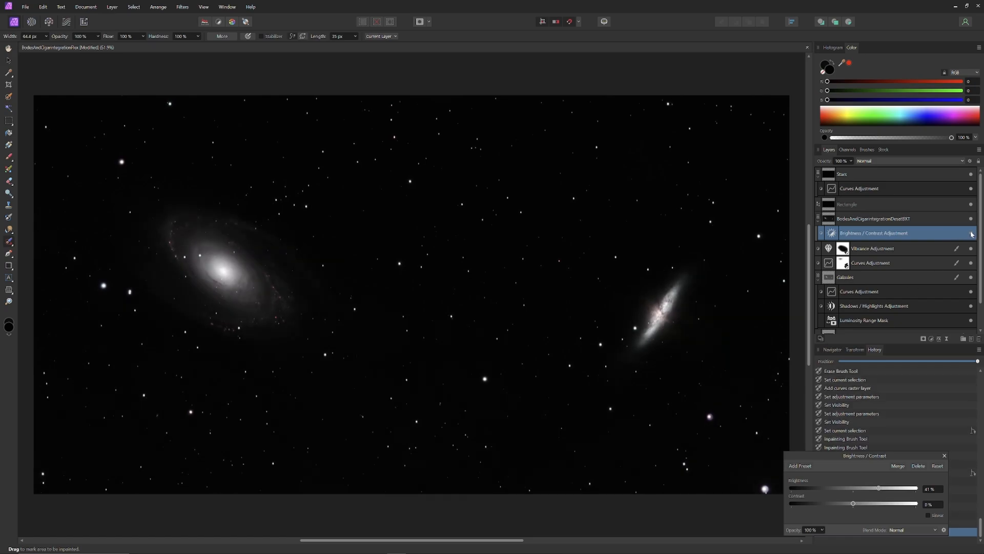
click(945, 455)
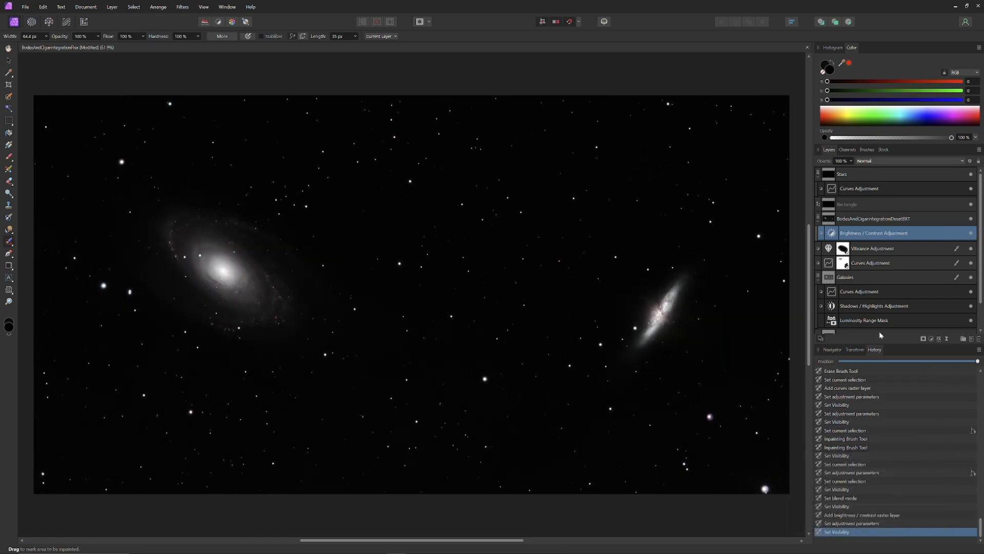
Add a second Vibrance adjustment and move it out of the BodesAndCigarIntegrationDesatBXT layer to directly above the masked Vibrance adjustment
click(875, 219)
click(920, 402)
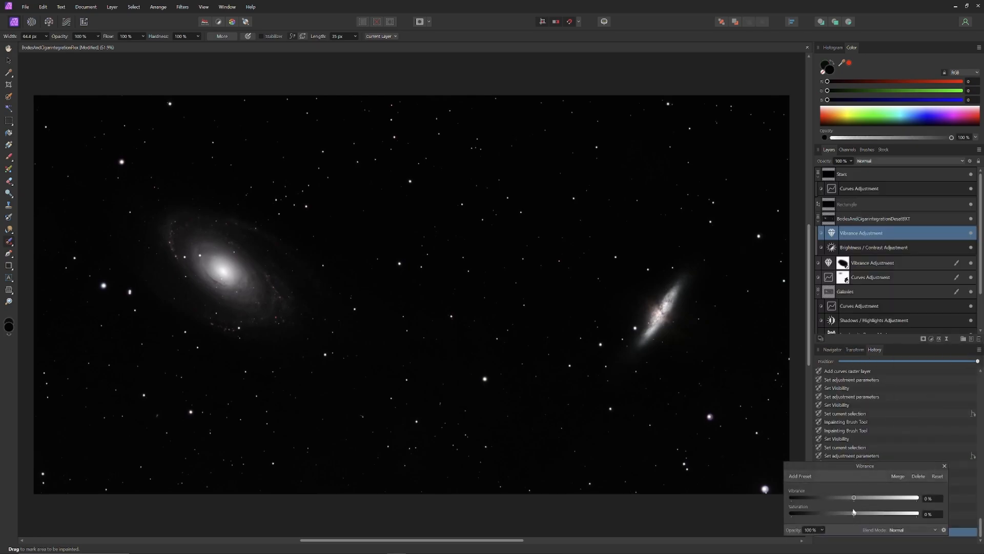
drag(854, 497, 921, 514)
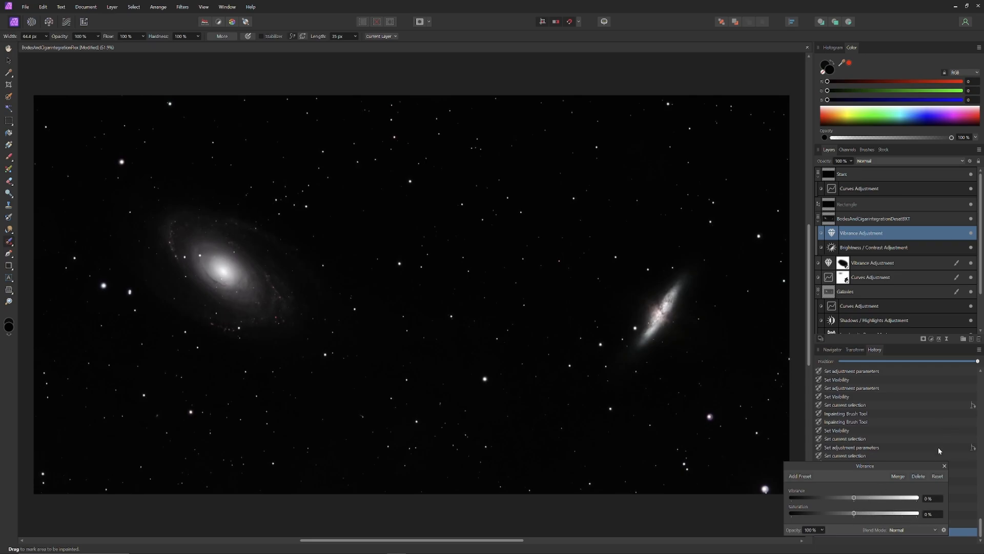
click(945, 465)
drag(822, 233, 864, 258)
Strongly raise the unmasked Vibrance adjustment's saturation and moderately raise its vibrance
double_click(826, 248)
drag(854, 513, 906, 513)
drag(854, 498, 887, 499)
click(945, 466)
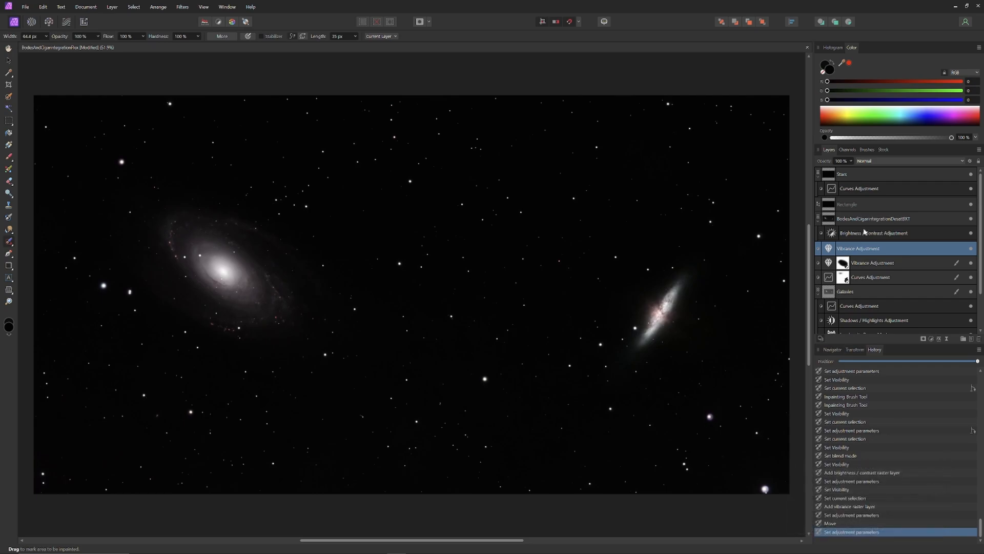
Duplicate the unmasked Vibrance adjustment, reset the copy, and set its vibrance to 100% and its saturation to 59%
right_click(855, 251)
click(882, 333)
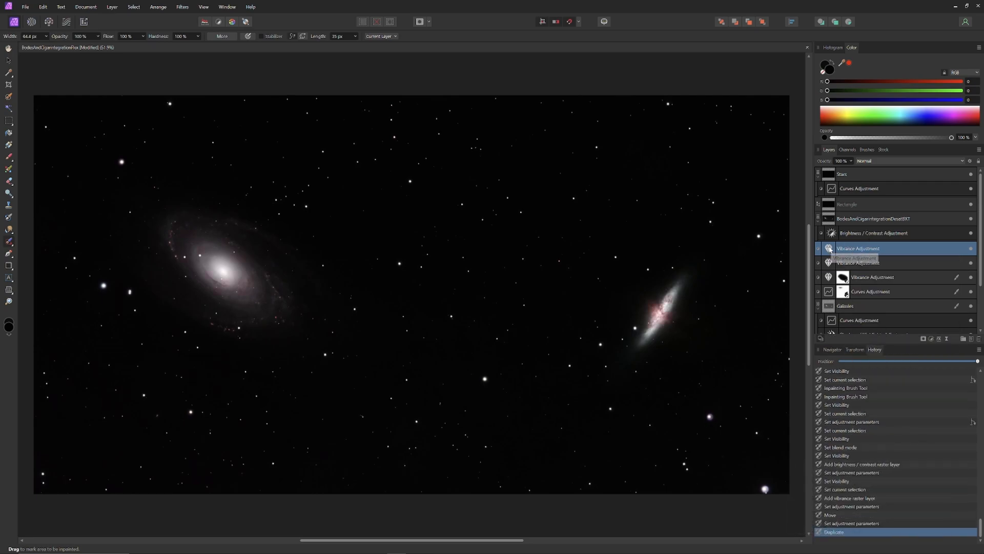
double_click(829, 248)
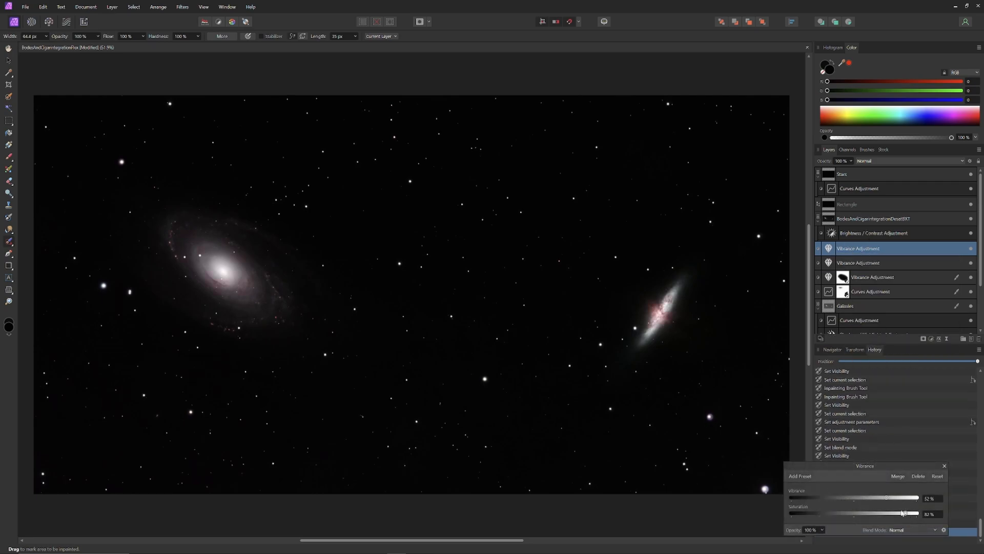
click(937, 477)
drag(854, 497, 918, 498)
drag(854, 515, 892, 515)
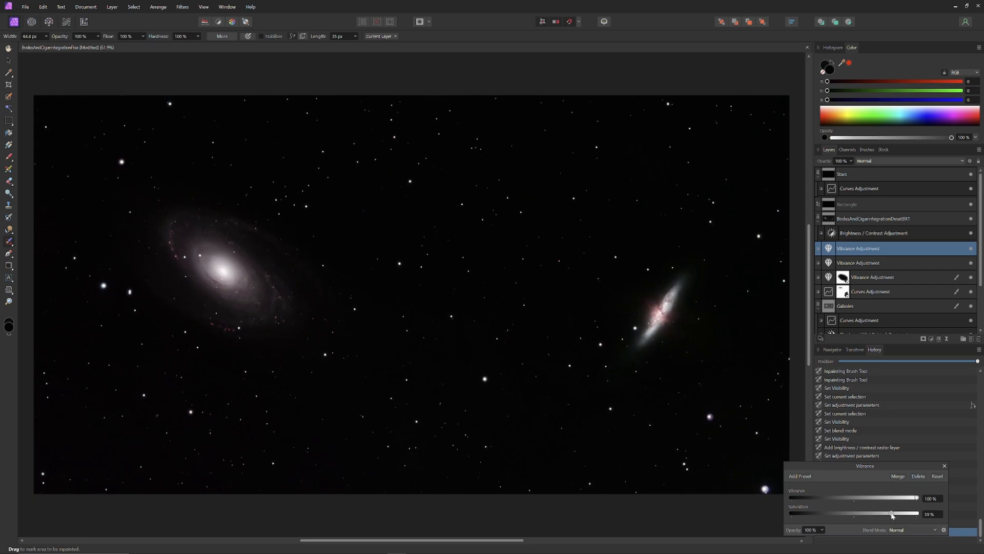
click(945, 466)
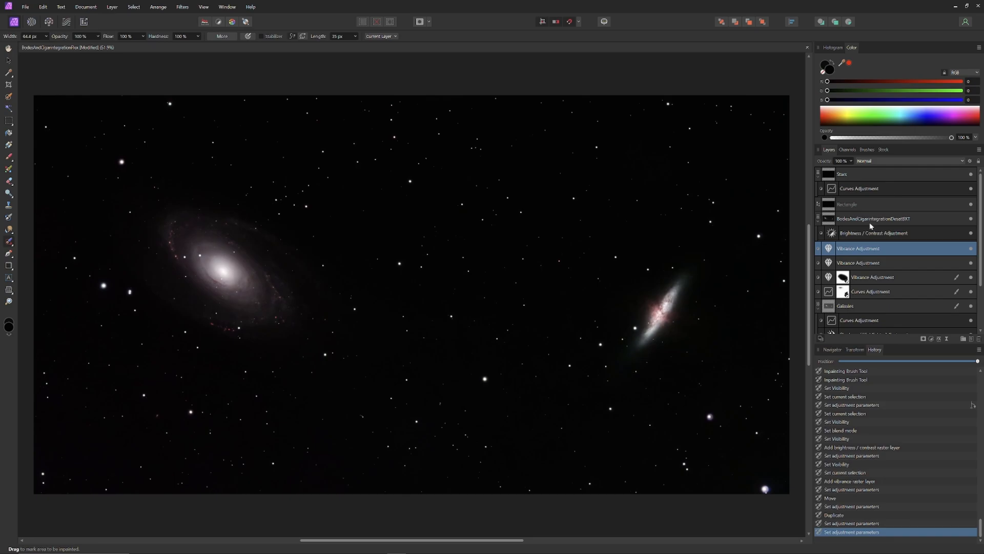
Add a Curves adjustment to the BodesAndCigarIntegrationDesatBXT layer and adjust its red channel from a point picked near the larger galaxy's core
click(853, 219)
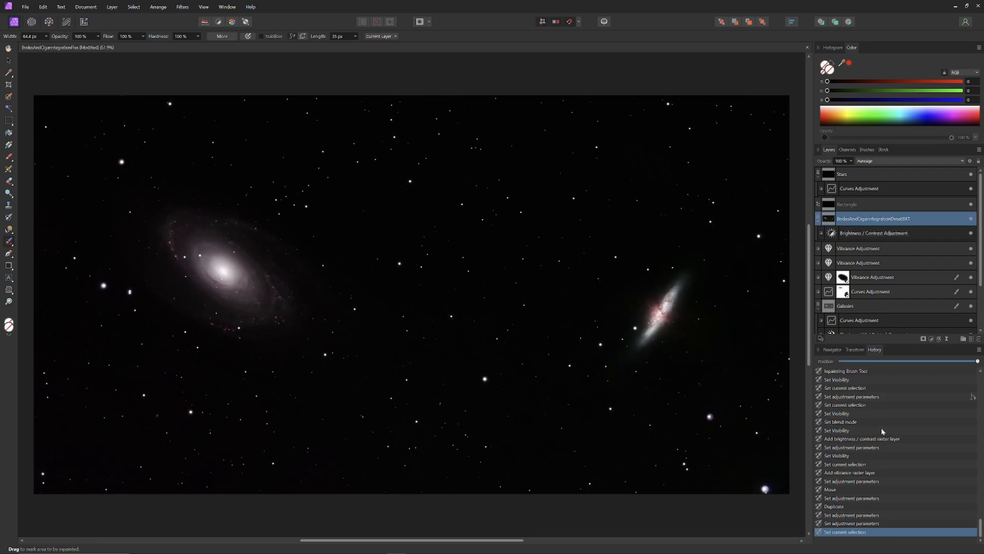
click(931, 339)
click(915, 434)
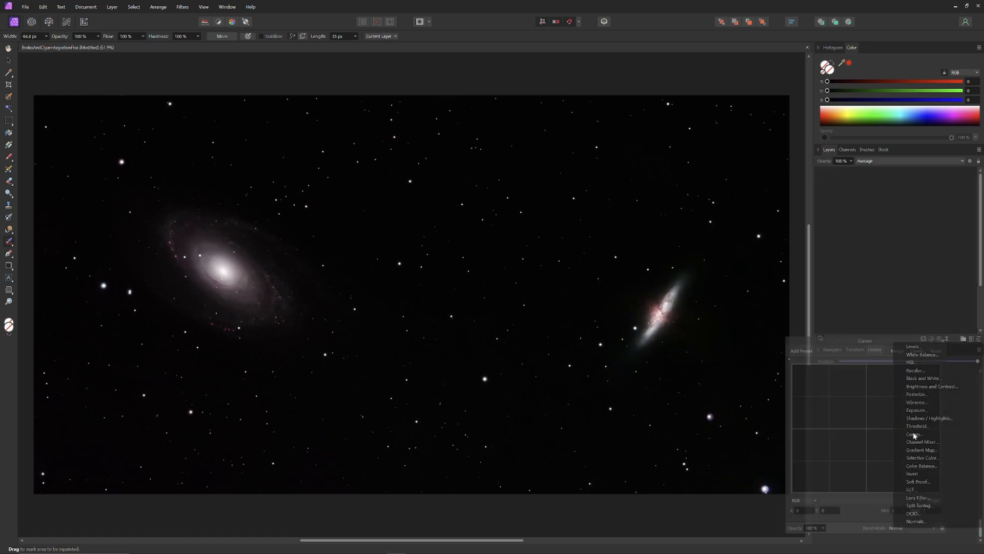
click(855, 502)
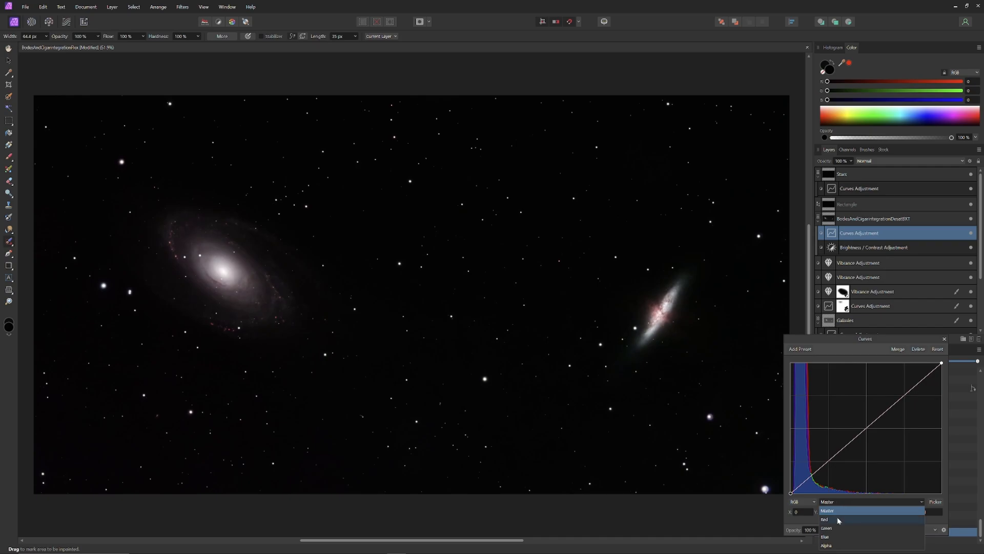
click(838, 519)
click(934, 503)
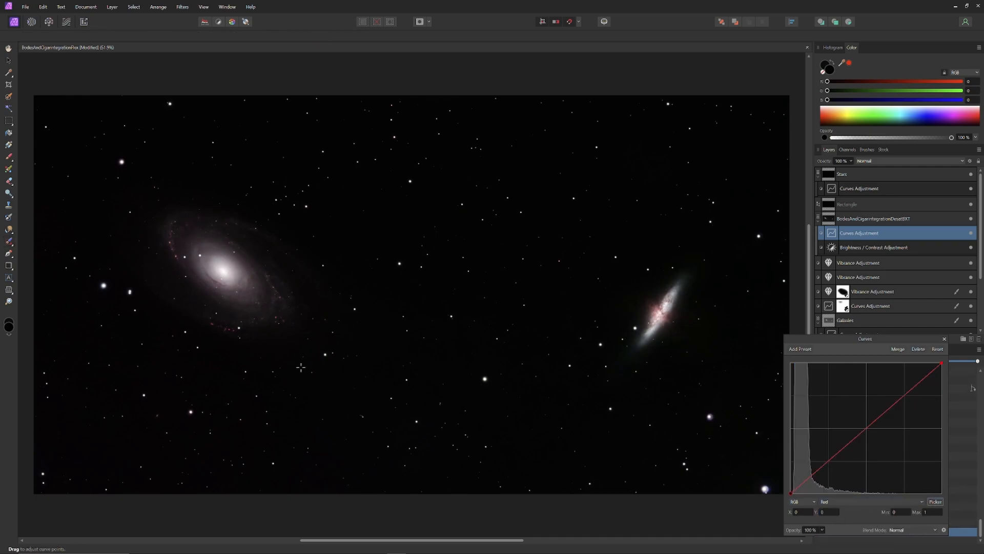
click(212, 280)
click(944, 338)
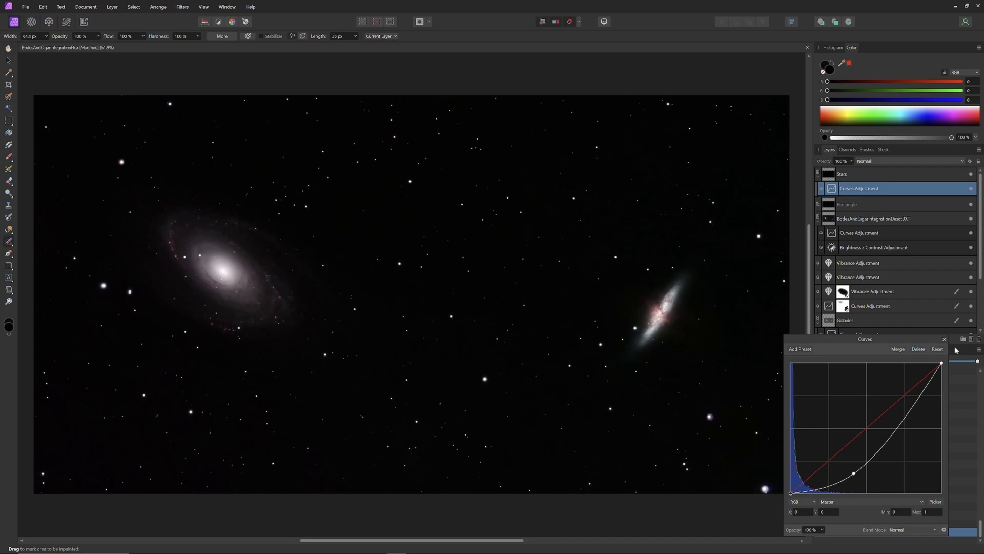
click(944, 339)
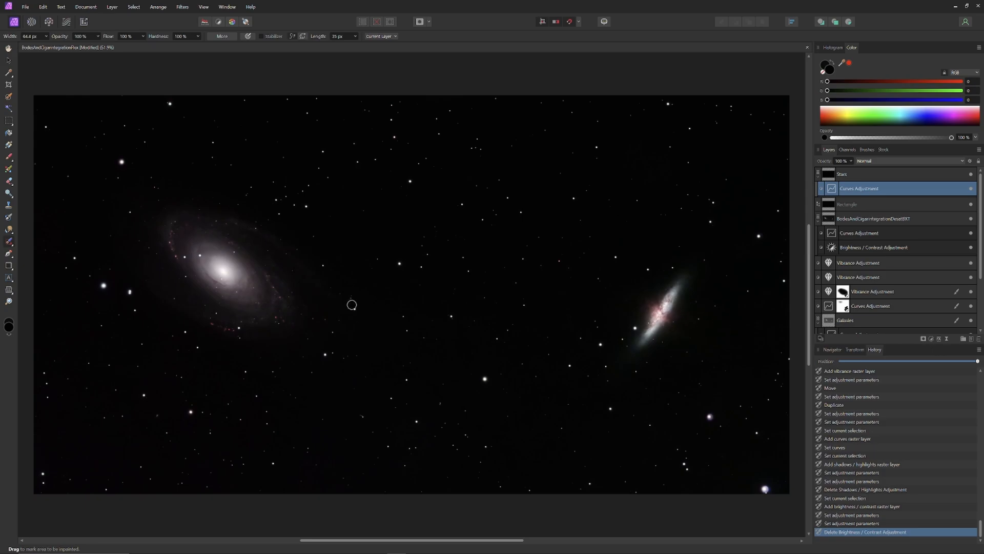
Draw a black rectangle over the whole image and fit its four edges to the image borders
scroll(352, 305, down, 1)
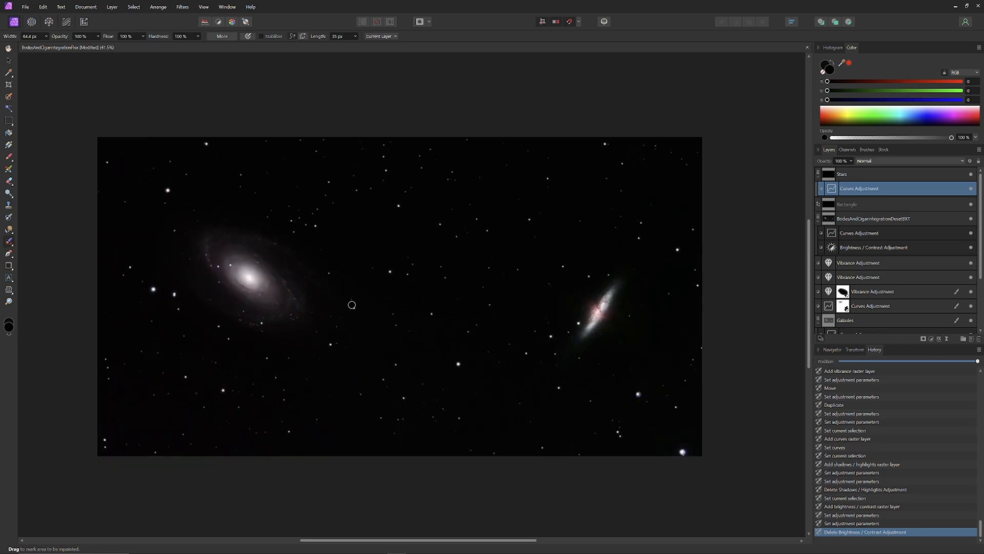
click(10, 266)
drag(89, 129, 706, 462)
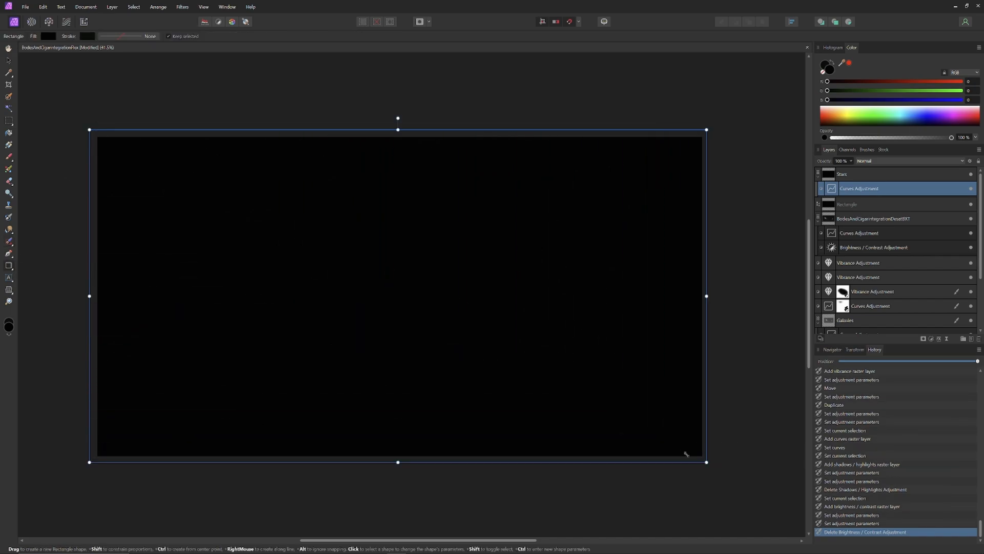
drag(90, 296, 96, 296)
drag(401, 131, 401, 137)
drag(705, 299, 702, 299)
drag(400, 462, 400, 456)
Fill the new rectangle with RGB 20, 20, 20 and move it below the Stars layer, directly above the existing rectangle
click(971, 81)
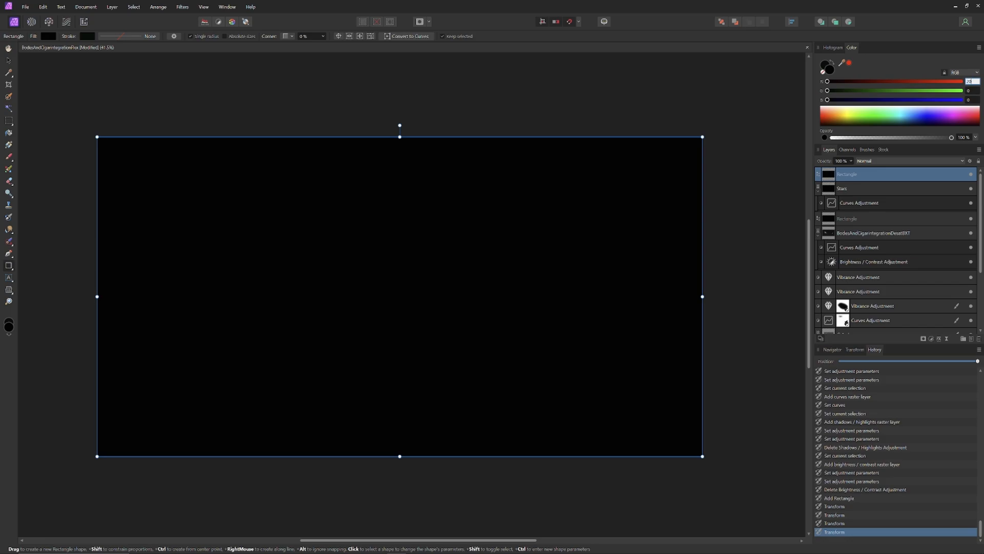
key(Tab)
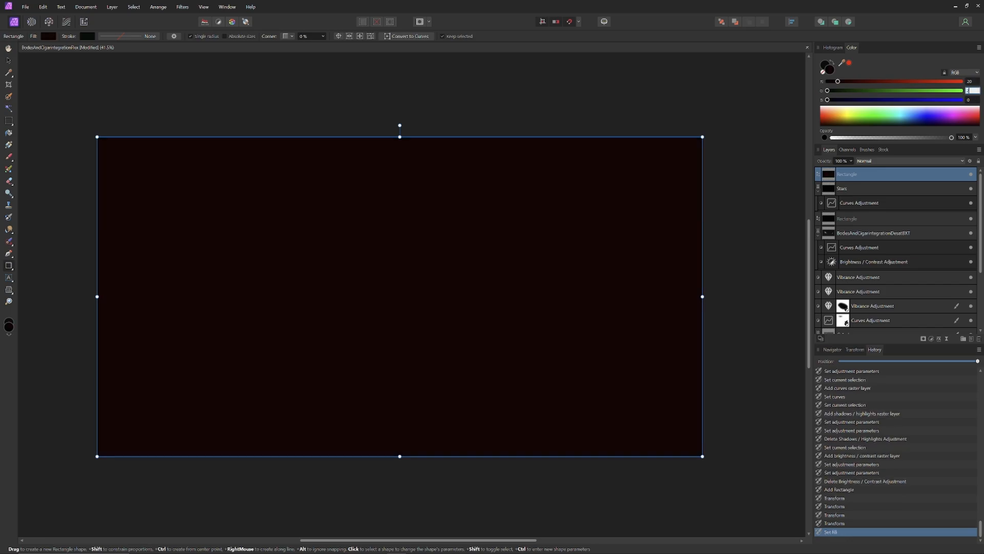
text(20)
key(Tab)
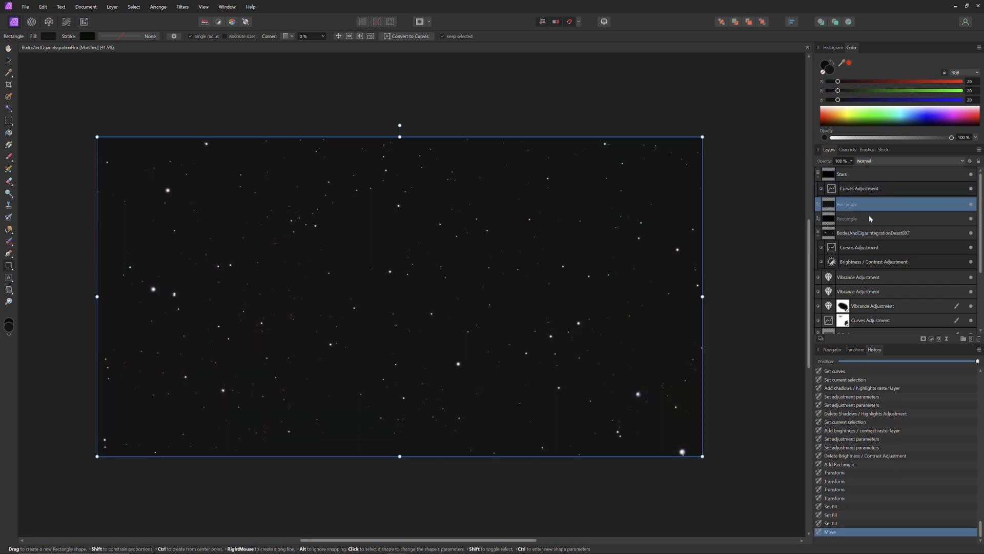
Hide the Black Rectangle and set the Gray Rectangle's blend mode to Reflect
click(970, 219)
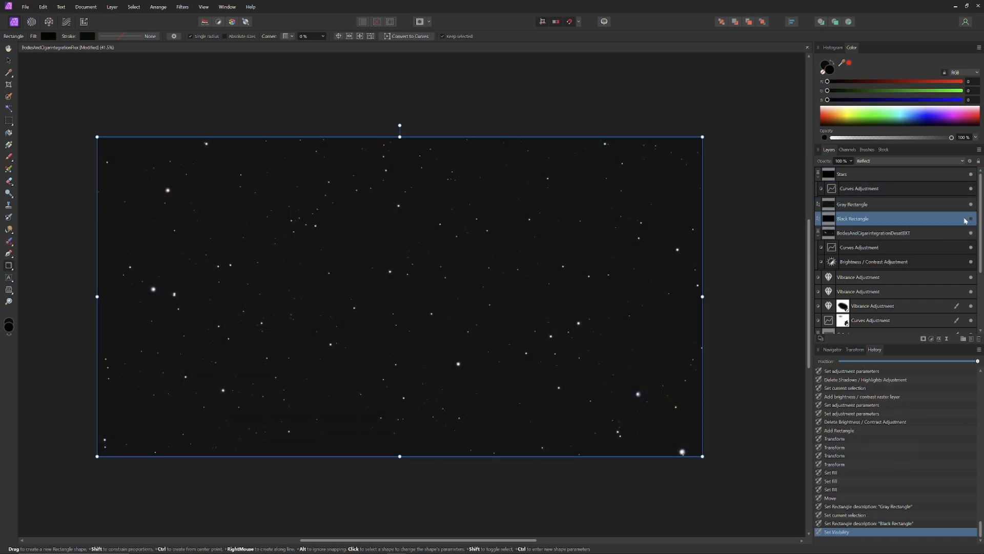
click(925, 203)
click(887, 160)
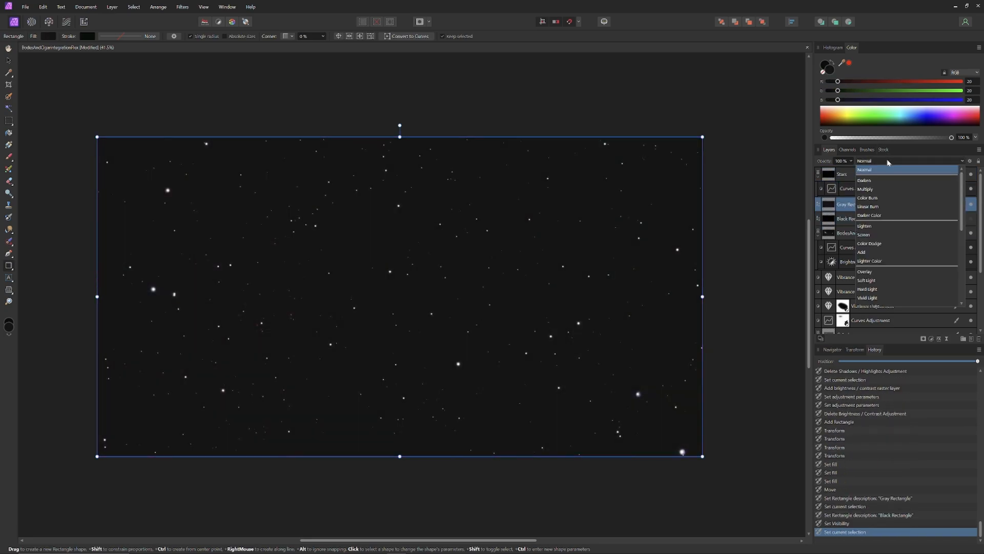
scroll(883, 183, down, 5)
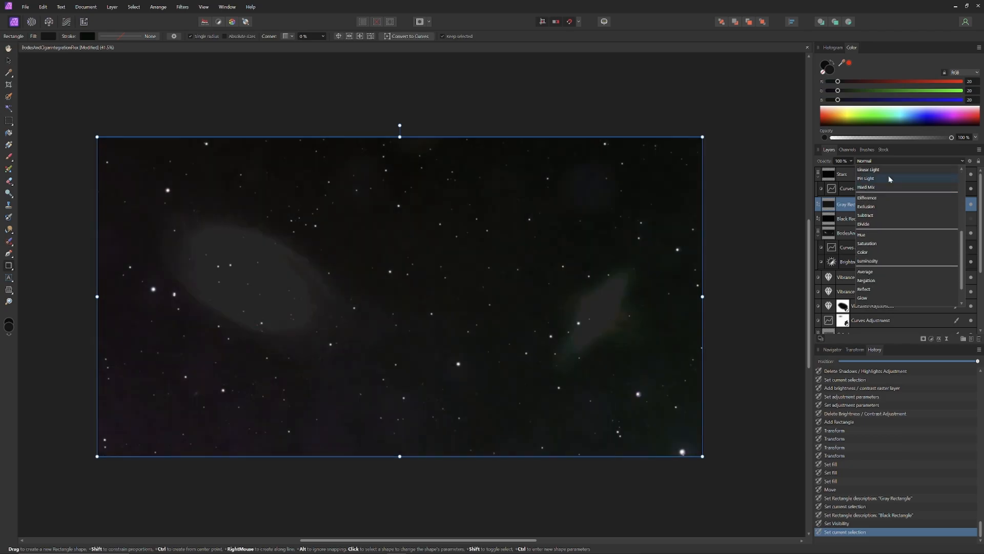
scroll(885, 171, down, 1)
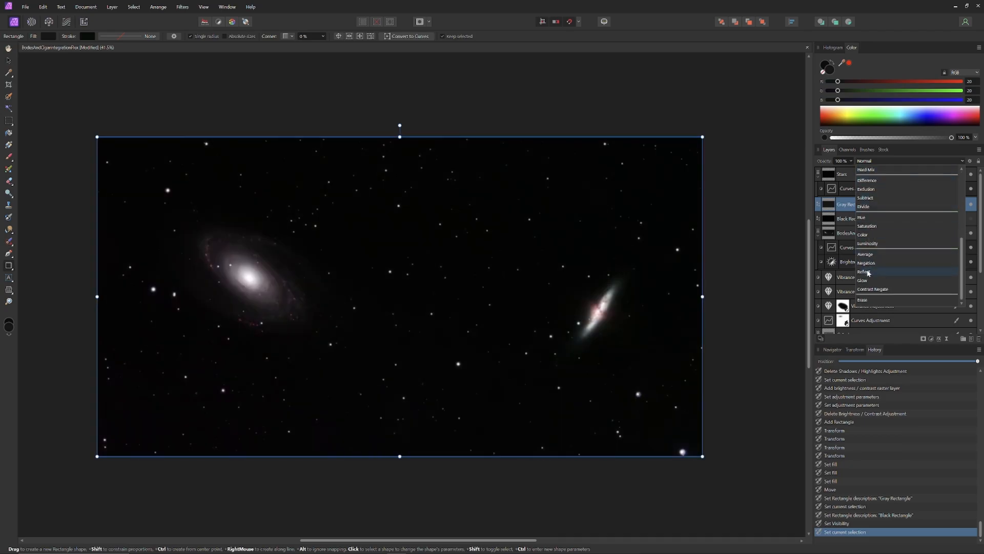
click(869, 271)
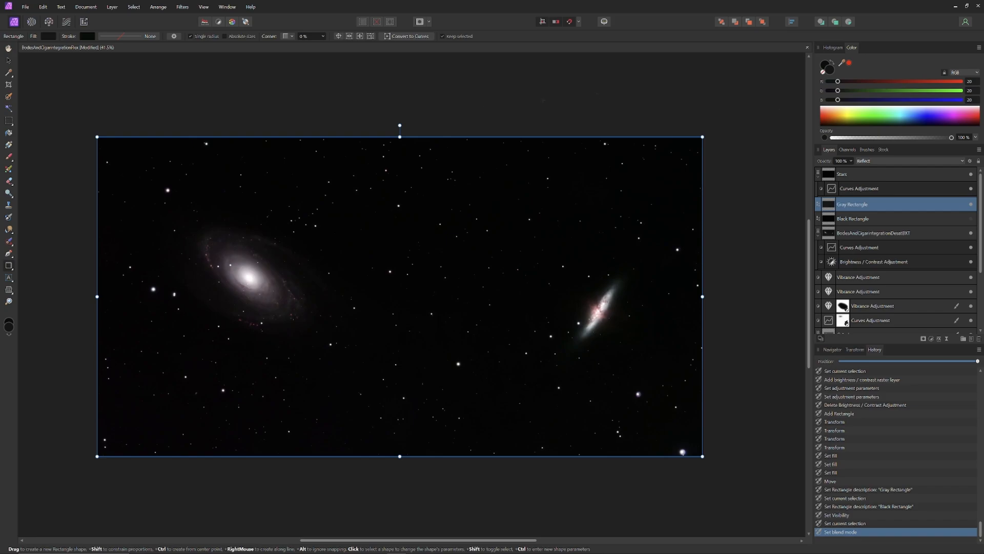
Compare the image with only the Black Rectangle and with only the Gray Rectangle shown
click(971, 218)
click(972, 204)
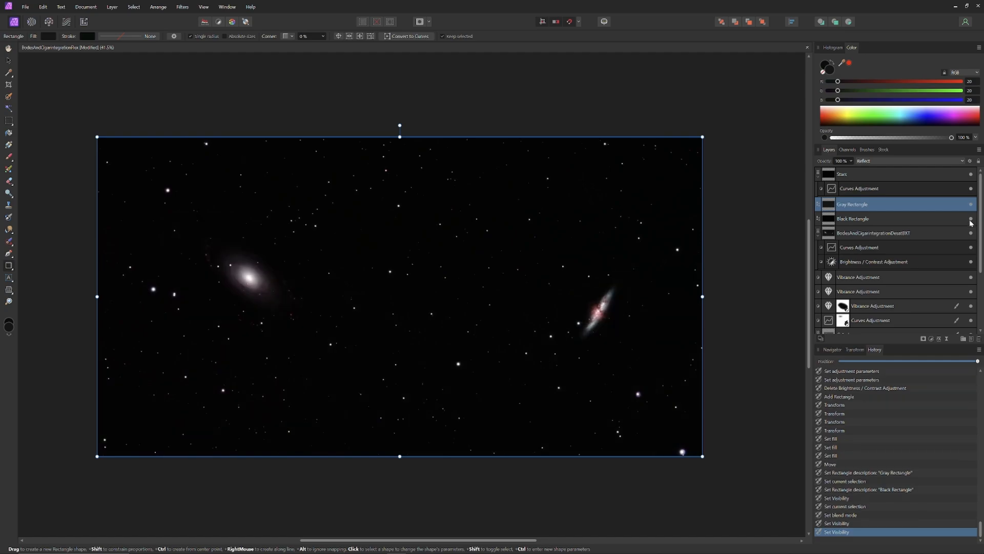
click(971, 219)
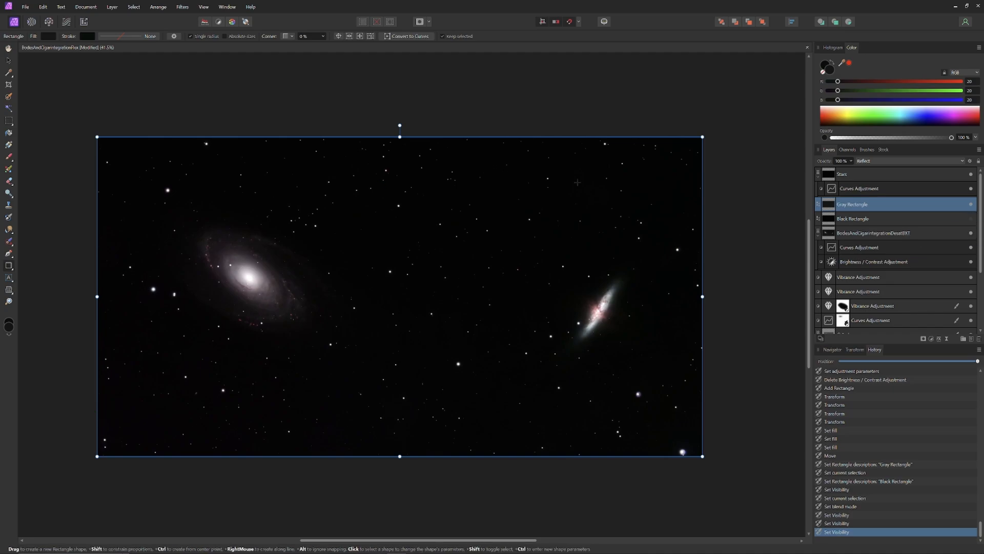
click(971, 204)
Set the Gray Rectangle's fill to RGB 50, 50, 50 and compare its effect with the Black Rectangle's, leaving only the gray one shown
click(972, 219)
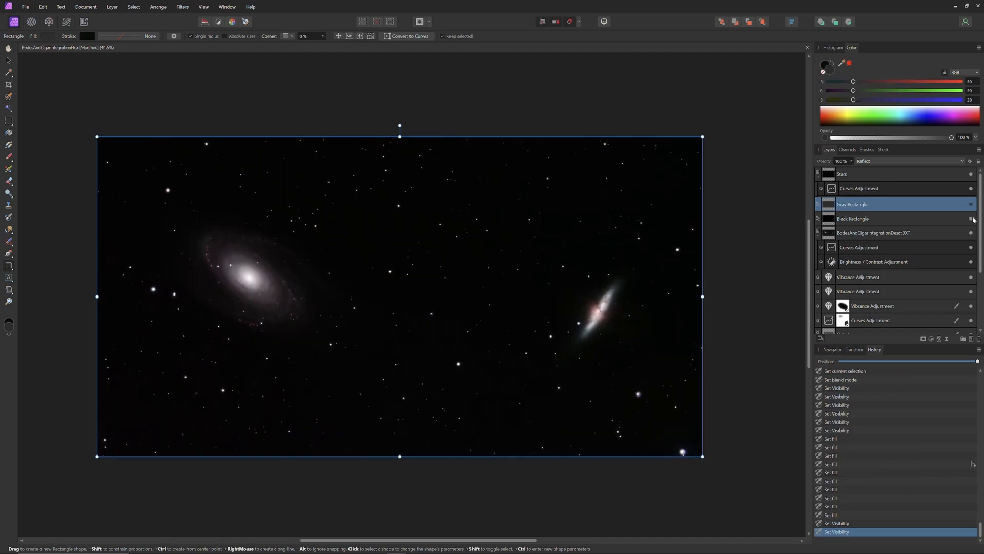
click(971, 219)
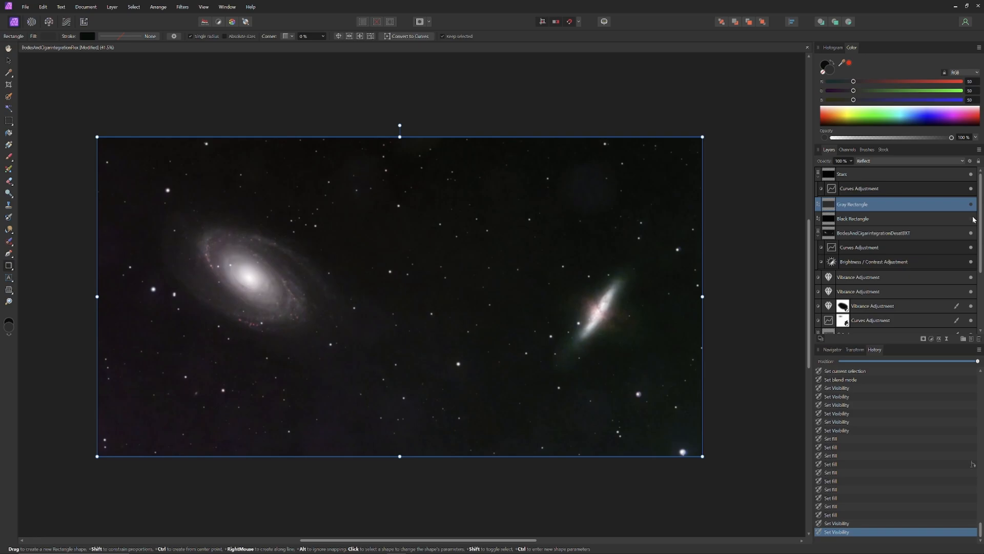
click(971, 204)
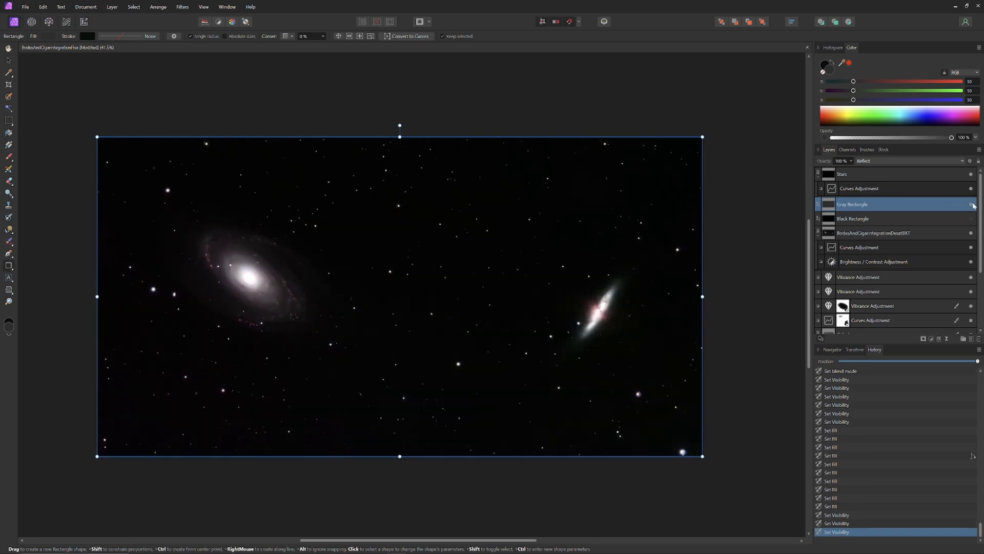
click(971, 204)
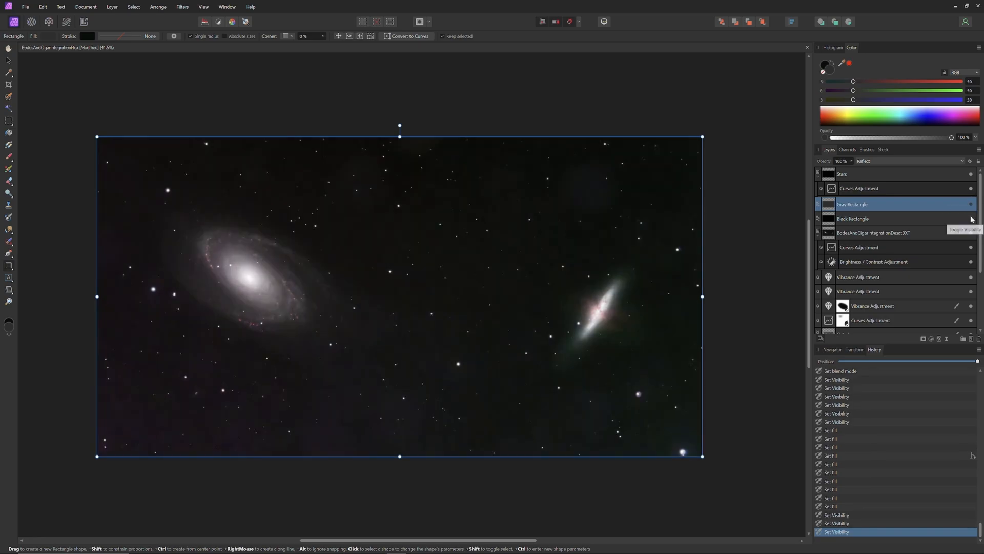
click(972, 219)
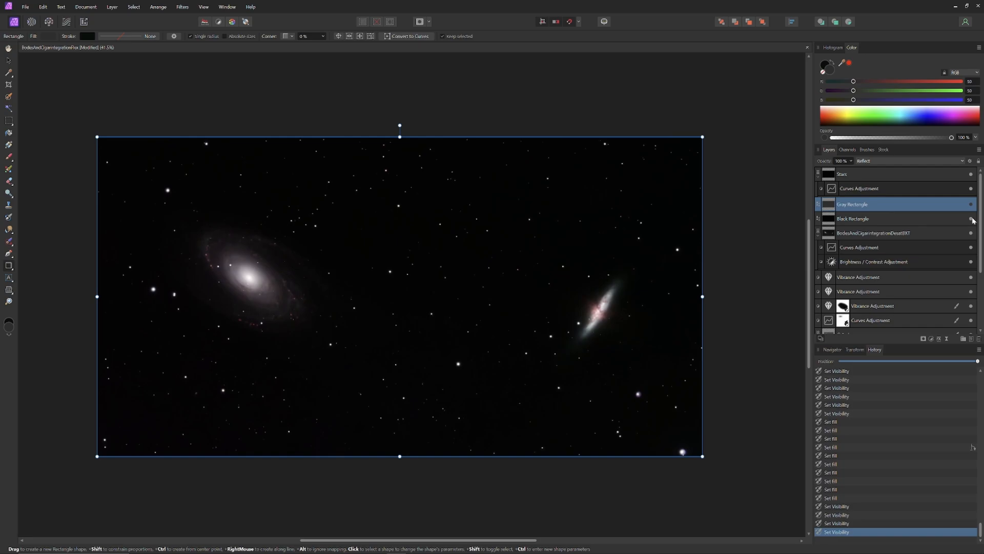
click(972, 219)
click(971, 204)
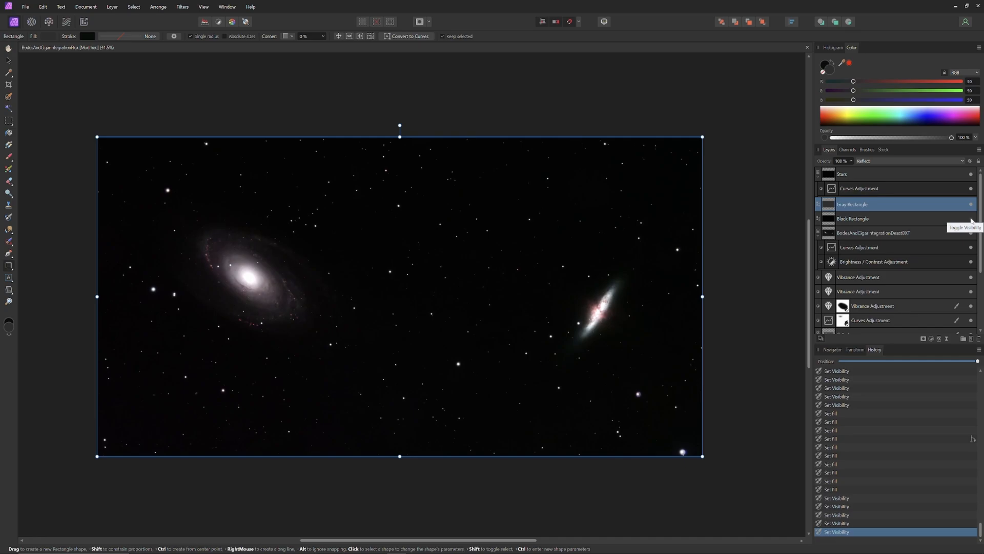
click(971, 219)
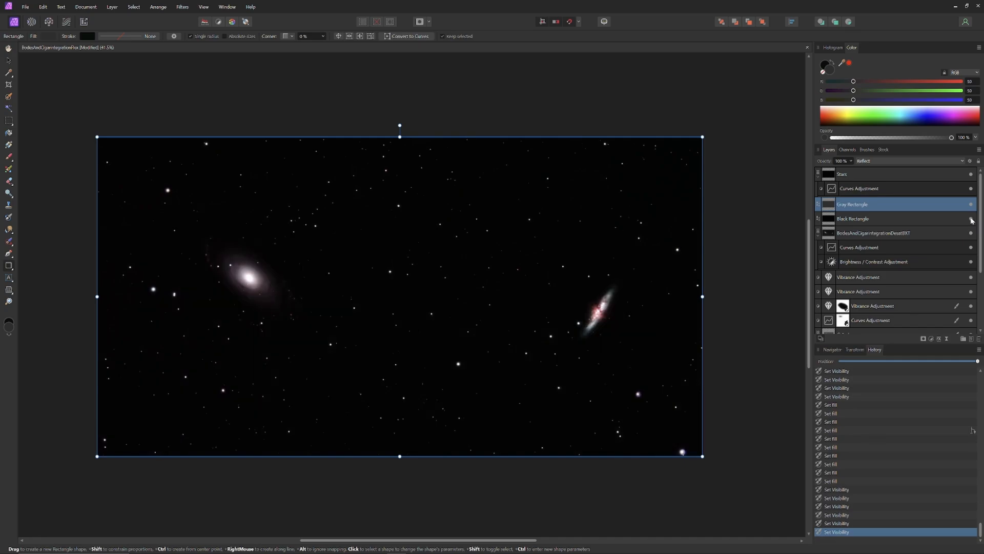
click(971, 205)
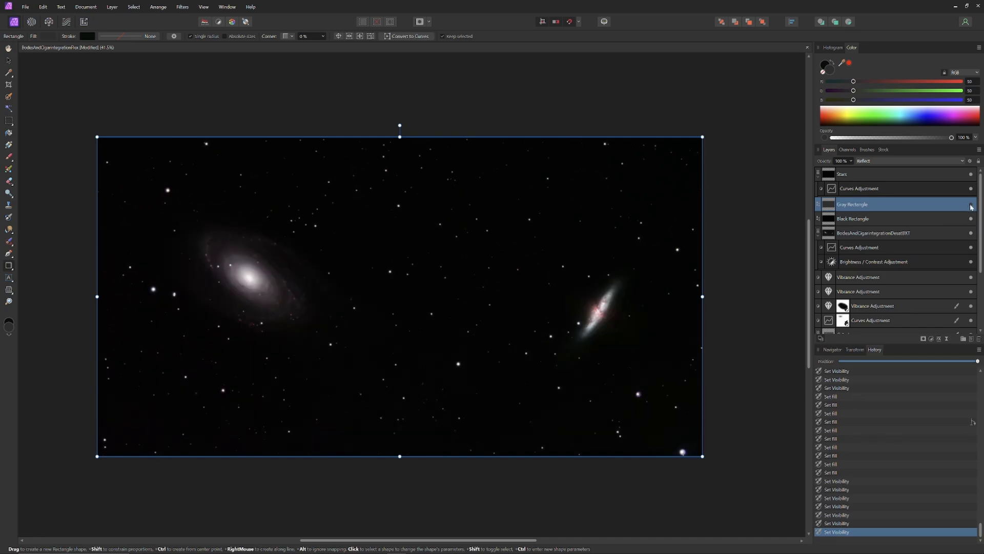
click(971, 218)
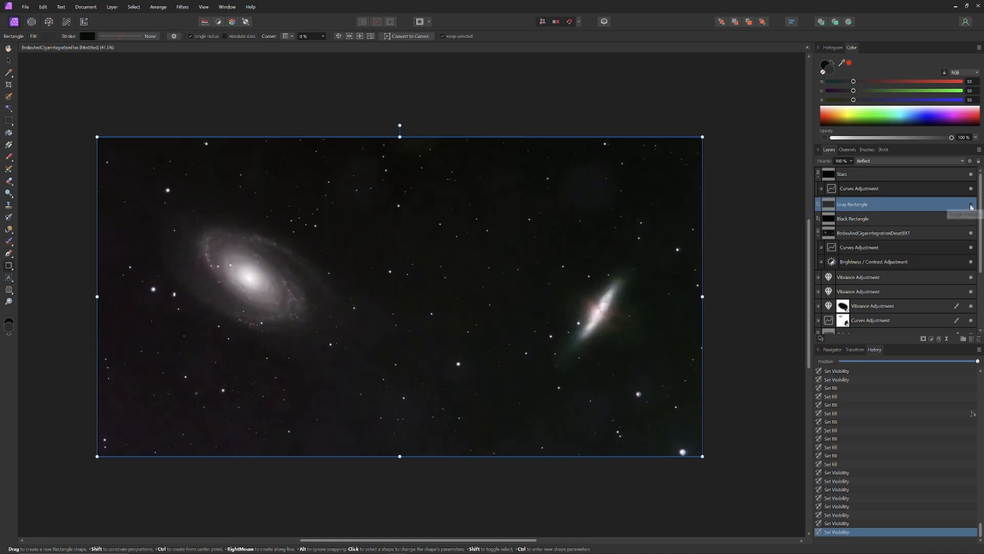
click(971, 205)
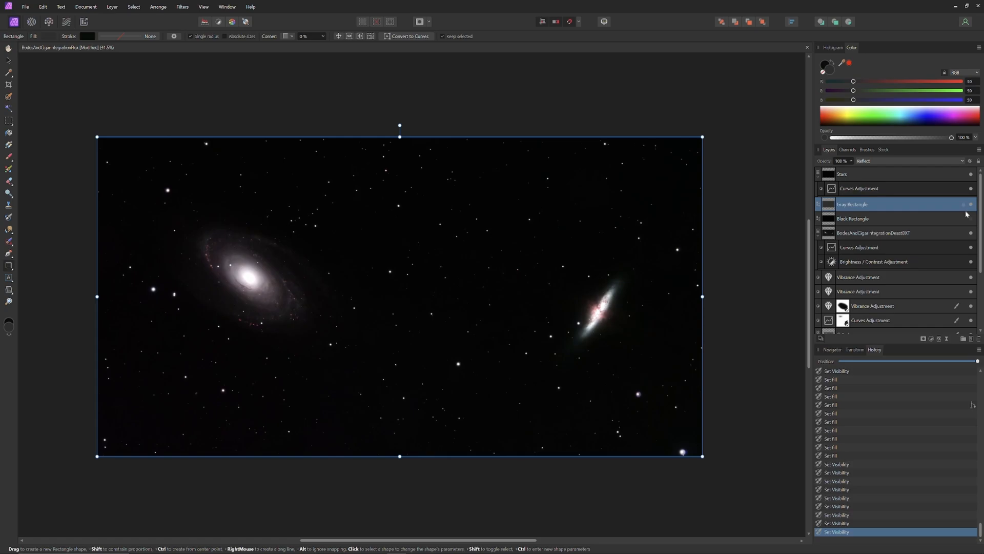
Move the Gray Rectangle below the Black Rectangle, then show and select the Black Rectangle
drag(868, 204, 944, 219)
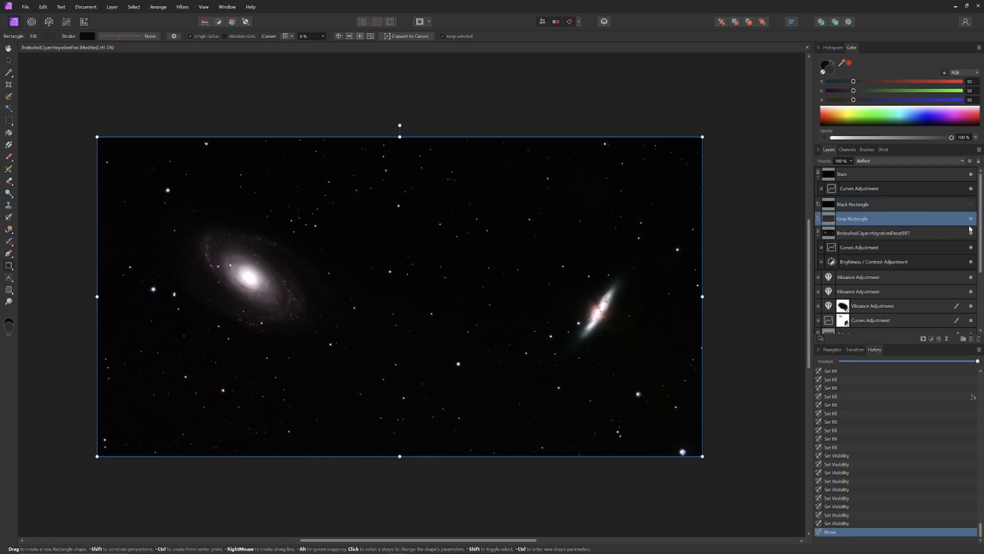
click(971, 204)
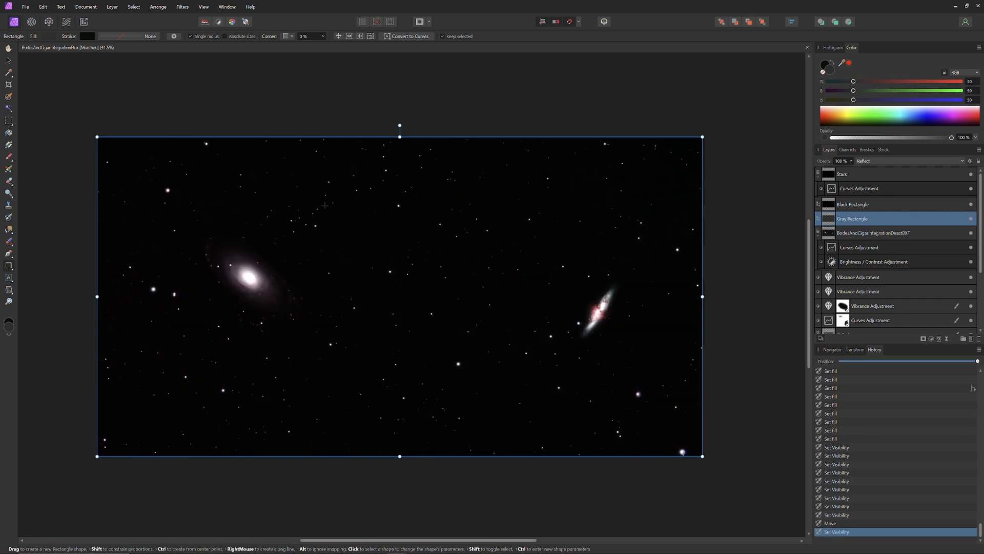
click(907, 206)
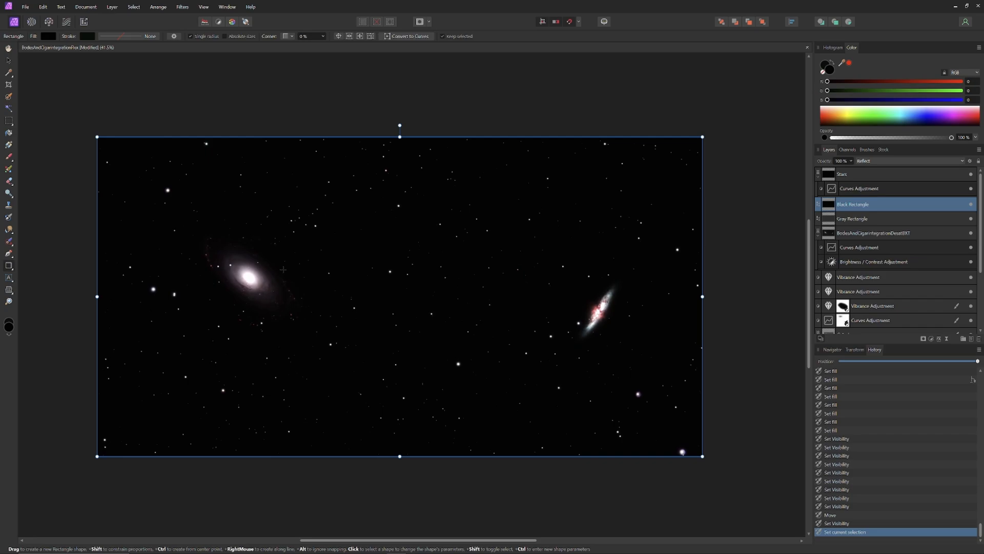
Switch to the Erase Brush and set its width to about 1061 px, suited to the large spiral galaxy
click(8, 181)
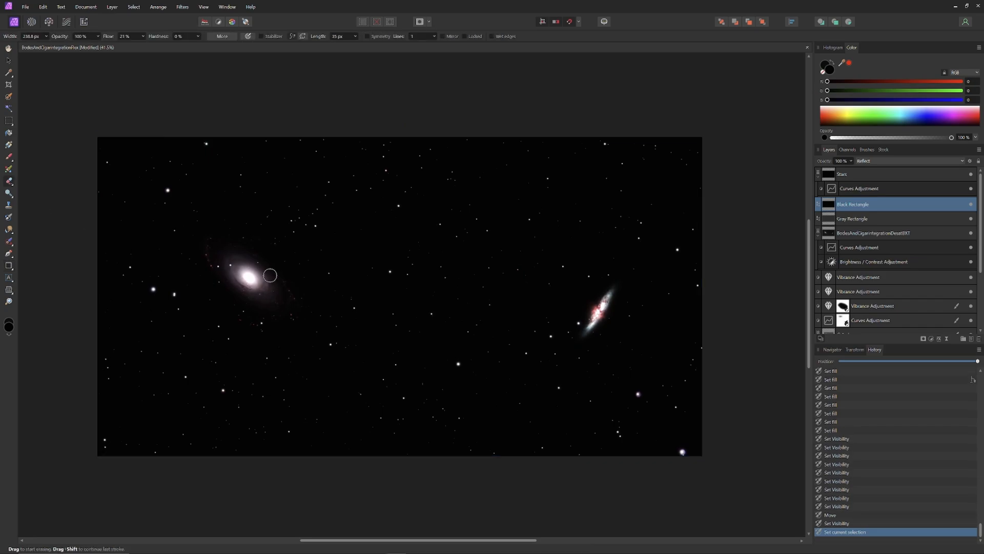
key(bracketright)
key(bracketright)
key(bracketright)
key(bracketright)
key(bracketright)
key(bracketright)
key(bracketright)
key(bracketright)
key(bracketright)
key(bracketright)
key(bracketright)
key(bracketright)
key(bracketright)
key(bracketright)
key(bracketright)
key(bracketright)
key(bracketright)
key(bracketright)
key(bracketright)
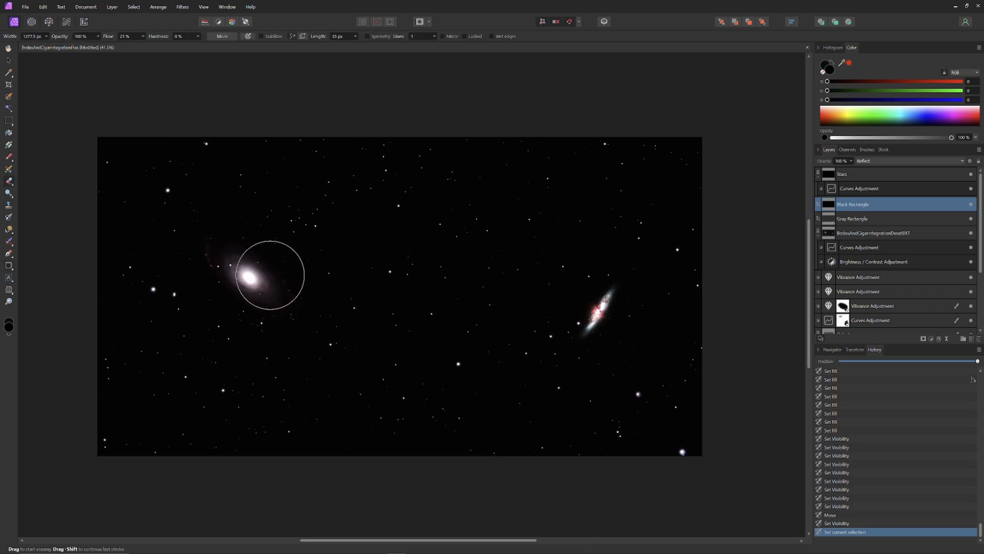
key(bracketleft)
key(bracketleft)
key(bracketleft)
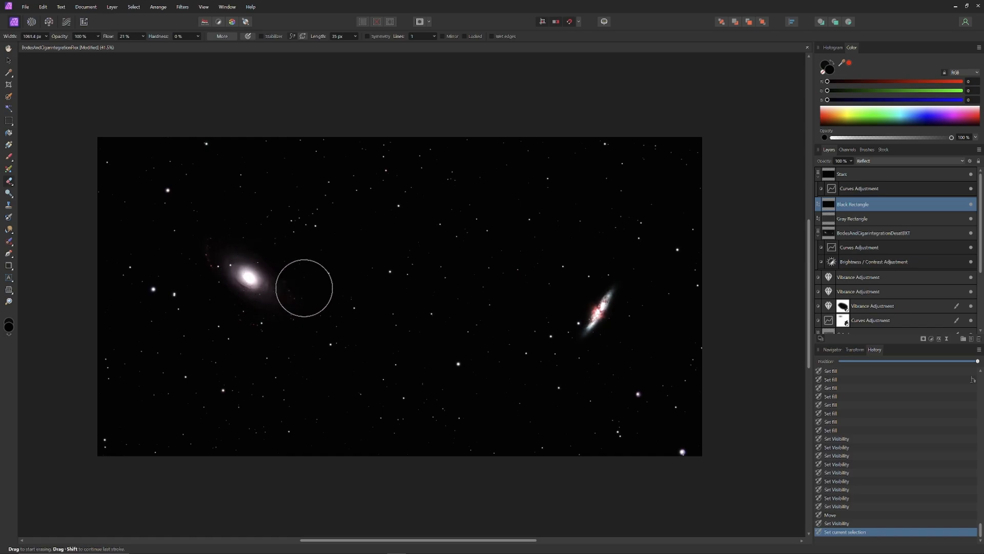
Try erasing the Black Rectangle over the large spiral galaxy with the wide soft brush, and undo the erasing
mouse_move(291, 308)
mouse_down()
mouse_move(213, 278)
mouse_move(245, 282)
mouse_move(216, 267)
mouse_move(231, 277)
mouse_move(224, 248)
mouse_move(218, 254)
mouse_move(277, 276)
mouse_move(260, 252)
mouse_move(311, 289)
mouse_up()
mouse_move(298, 291)
mouse_down()
mouse_move(319, 314)
mouse_move(283, 267)
mouse_move(222, 241)
mouse_move(221, 268)
mouse_move(269, 312)
mouse_move(255, 314)
mouse_move(316, 306)
mouse_move(261, 315)
mouse_move(194, 279)
mouse_move(184, 261)
mouse_move(216, 305)
mouse_move(178, 255)
mouse_move(185, 272)
mouse_move(192, 258)
mouse_move(174, 235)
mouse_move(165, 254)
mouse_move(225, 249)
mouse_move(205, 238)
mouse_move(284, 263)
mouse_move(325, 289)
mouse_move(335, 311)
mouse_move(324, 331)
mouse_move(262, 323)
mouse_move(192, 279)
mouse_move(178, 234)
mouse_move(213, 228)
mouse_move(326, 295)
mouse_move(323, 302)
mouse_move(307, 260)
mouse_move(254, 233)
mouse_move(204, 233)
mouse_move(185, 272)
mouse_move(295, 321)
mouse_move(316, 278)
mouse_move(210, 248)
mouse_move(203, 293)
mouse_move(248, 325)
mouse_move(296, 336)
mouse_move(228, 324)
mouse_move(182, 289)
mouse_move(164, 244)
mouse_up()
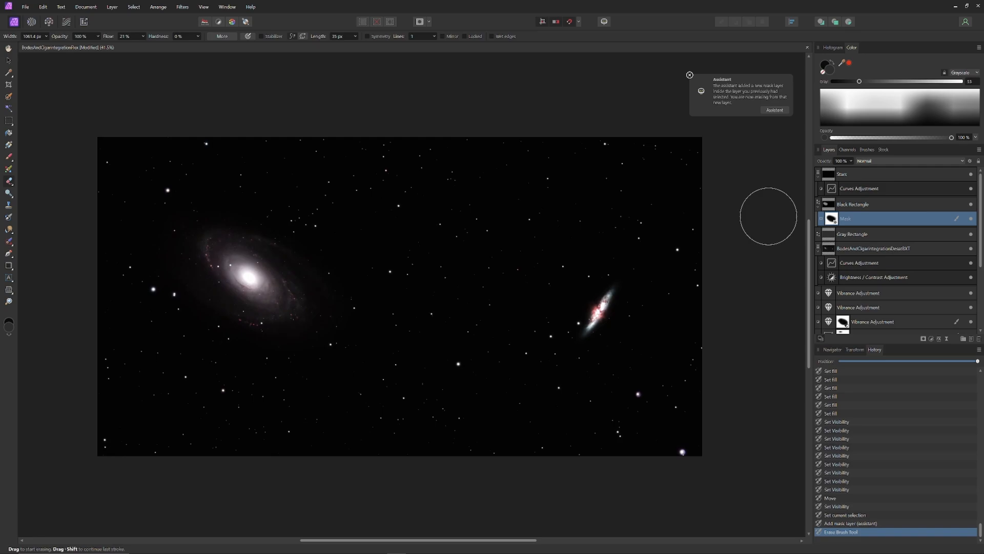
key(ctrl+z)
key(ctrl+z)
Erase the Black Rectangle over the large spiral galaxy with a brush about 902 px wide, undoing the extra stroke
key(bracketleft)
mouse_move(275, 298)
mouse_down()
mouse_move(224, 281)
mouse_move(213, 256)
mouse_move(225, 244)
mouse_move(261, 259)
mouse_move(287, 288)
mouse_move(289, 309)
mouse_move(260, 309)
mouse_move(218, 276)
mouse_move(212, 244)
mouse_move(250, 243)
mouse_move(285, 267)
mouse_move(308, 308)
mouse_move(285, 320)
mouse_move(224, 301)
mouse_move(198, 269)
mouse_move(202, 242)
mouse_move(240, 235)
mouse_move(292, 257)
mouse_move(314, 289)
mouse_move(312, 309)
mouse_move(233, 269)
mouse_move(273, 294)
mouse_move(218, 284)
mouse_move(203, 249)
mouse_move(224, 236)
mouse_move(297, 266)
mouse_move(322, 306)
mouse_move(311, 324)
mouse_move(221, 307)
mouse_move(193, 280)
mouse_move(191, 230)
mouse_move(225, 226)
mouse_move(274, 250)
mouse_move(339, 301)
mouse_move(329, 319)
mouse_move(233, 314)
mouse_move(194, 285)
mouse_move(188, 249)
mouse_move(209, 229)
mouse_move(258, 243)
mouse_move(316, 298)
mouse_move(309, 316)
mouse_move(261, 319)
mouse_move(211, 295)
mouse_move(187, 268)
mouse_move(186, 238)
mouse_move(203, 225)
mouse_move(181, 234)
mouse_move(171, 264)
mouse_move(188, 303)
mouse_move(232, 331)
mouse_move(289, 334)
mouse_move(325, 307)
mouse_move(309, 264)
mouse_move(337, 265)
mouse_move(312, 232)
mouse_up()
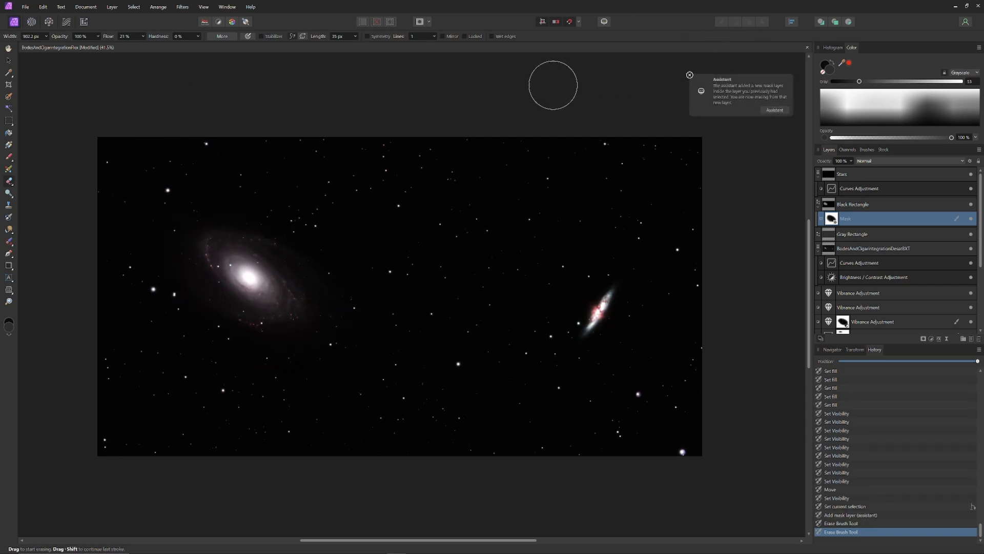
key(ctrl+z)
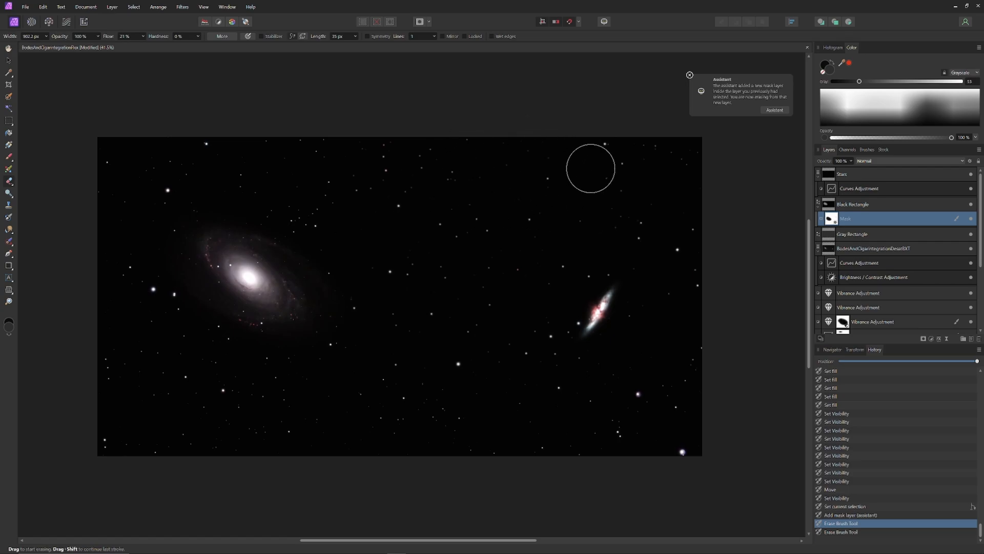
Erase the Black Rectangle's mask over the small cigar-shaped galaxy with a brush about 400 px wide
key(bracketleft)
key(bracketleft)
key(bracketleft)
key(bracketleft)
key(bracketleft)
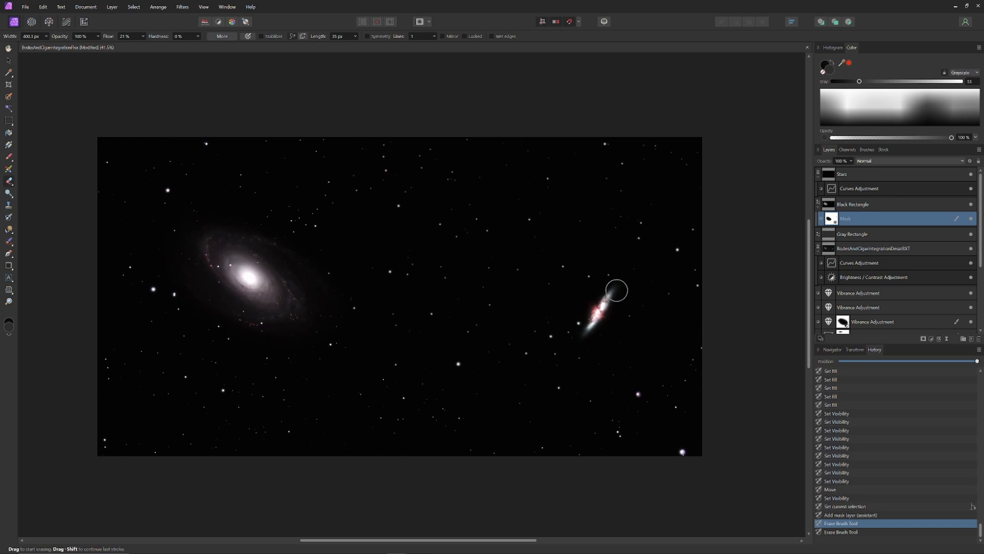
mouse_move(619, 279)
mouse_down()
mouse_move(573, 348)
mouse_move(626, 274)
mouse_move(565, 354)
mouse_move(625, 273)
mouse_move(572, 345)
mouse_move(602, 311)
mouse_move(593, 301)
mouse_move(593, 317)
mouse_move(601, 305)
mouse_move(617, 327)
mouse_move(643, 331)
mouse_move(619, 335)
mouse_move(599, 323)
mouse_move(596, 306)
mouse_move(605, 312)
mouse_move(586, 293)
mouse_move(574, 293)
mouse_move(582, 310)
mouse_move(630, 320)
mouse_move(627, 330)
mouse_move(606, 326)
mouse_move(627, 328)
mouse_up()
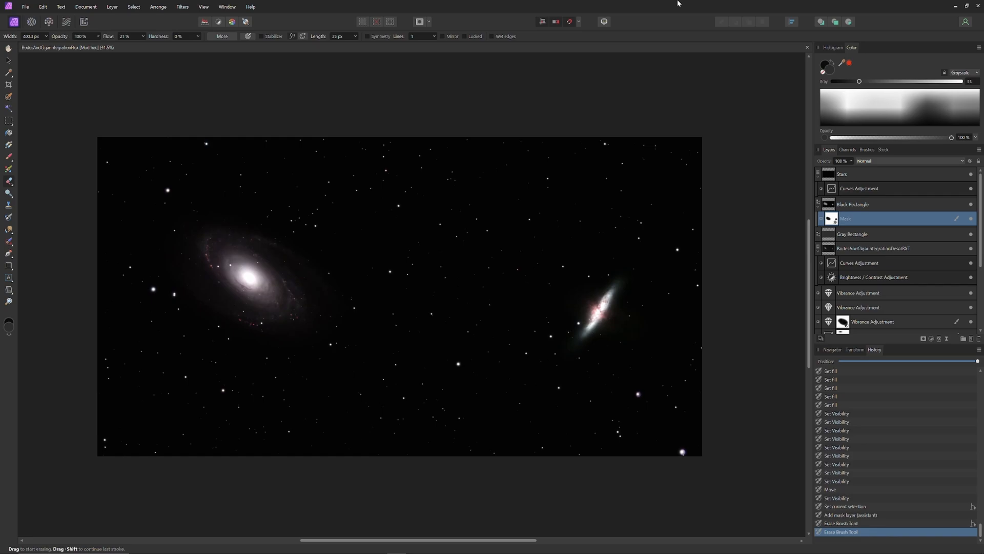
Add a live Unsharp Mask filter and place it between the Black Rectangle and the Gray Rectangle
click(872, 204)
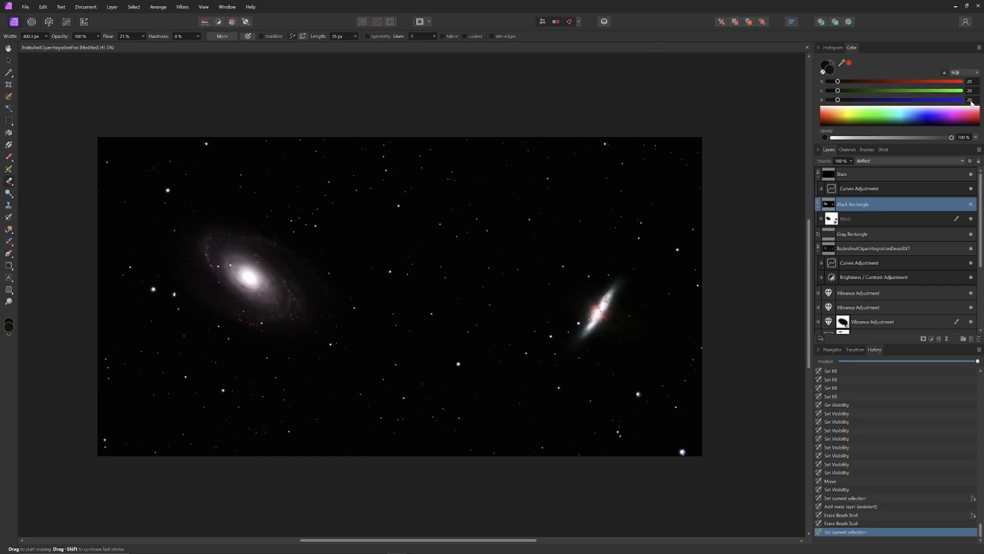
click(971, 249)
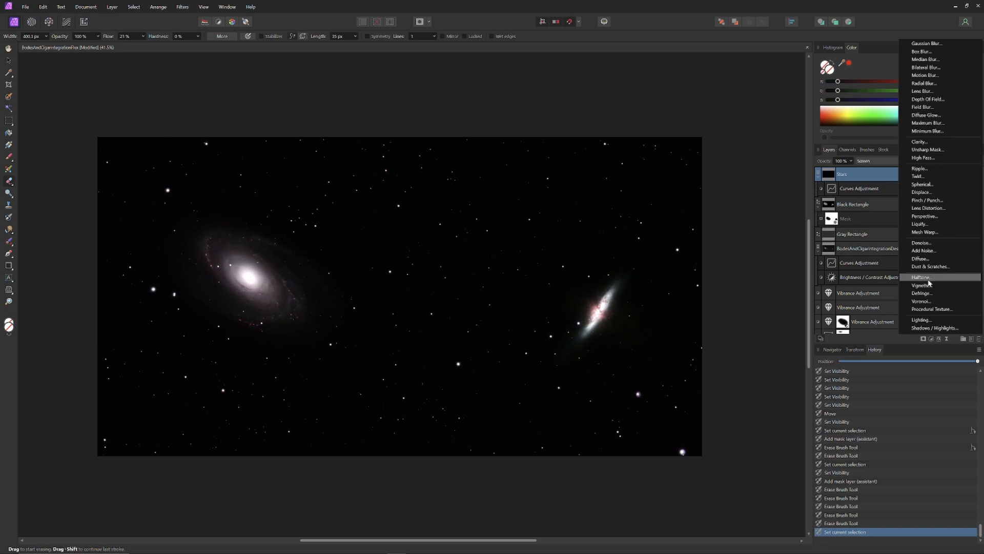
click(926, 149)
drag(856, 193, 853, 245)
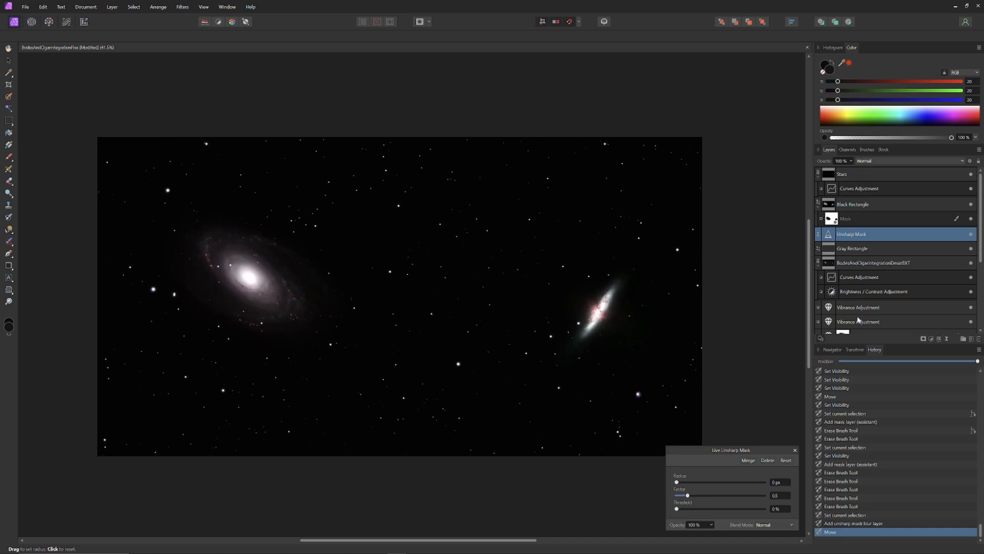
Set the Unsharp Mask to a 0.4 px radius and 0.57 factor, and compare the image with and without it
drag(676, 483, 679, 483)
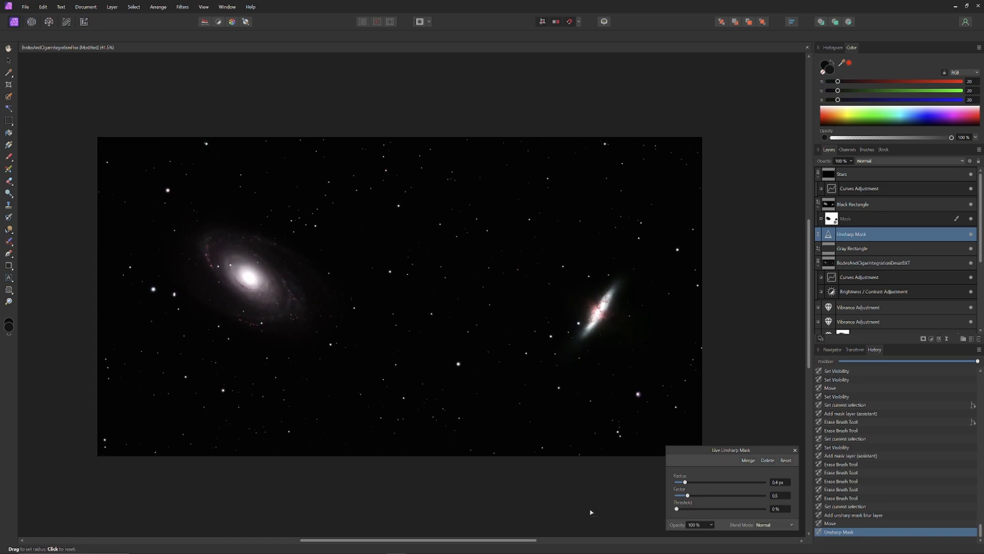
drag(689, 497, 692, 498)
drag(693, 496, 691, 496)
drag(692, 496, 690, 497)
click(971, 235)
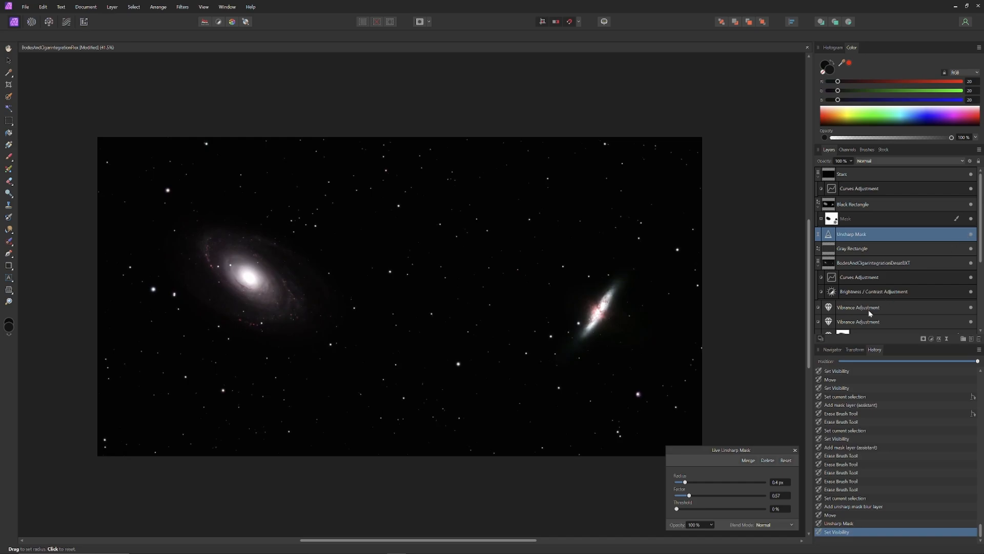
click(796, 450)
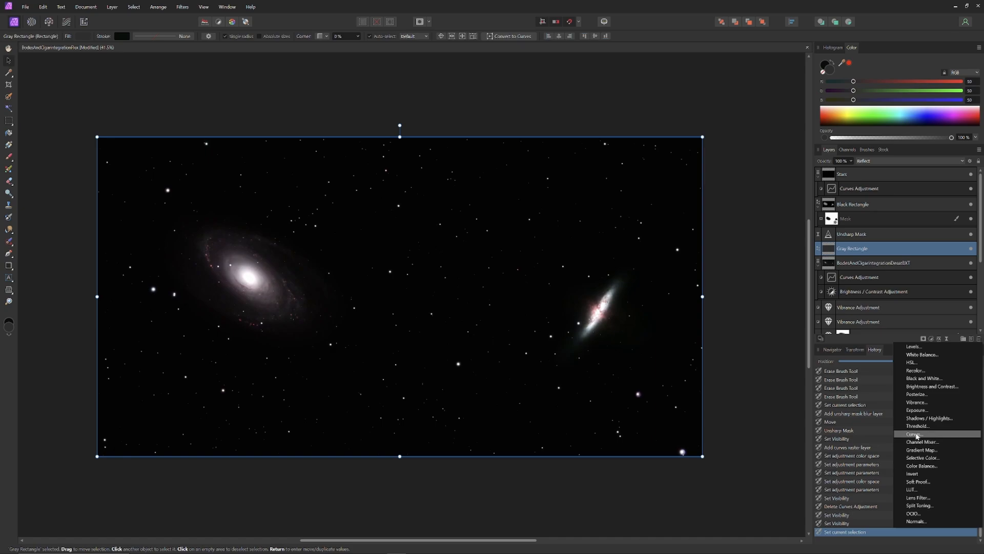
Add a Curves adjustment to the Gray Rectangle, pull the curve down to X 0.923, Y 0.866, and compare its effect
click(915, 435)
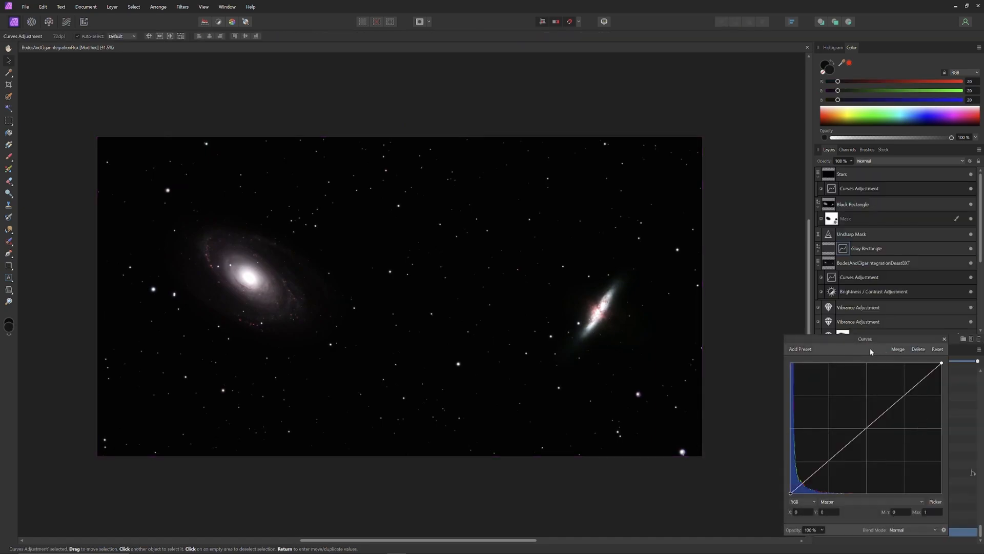
click(819, 251)
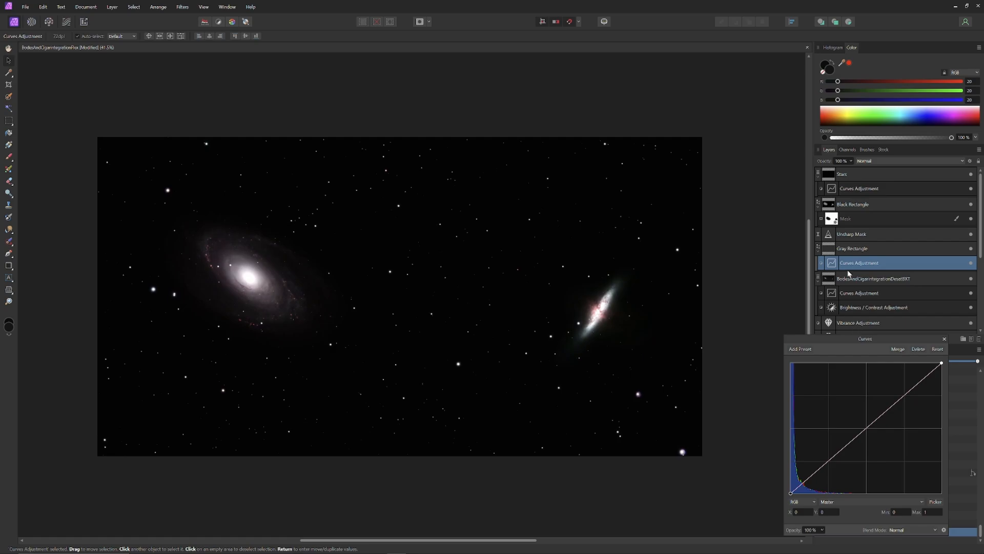
click(922, 381)
drag(922, 382, 929, 389)
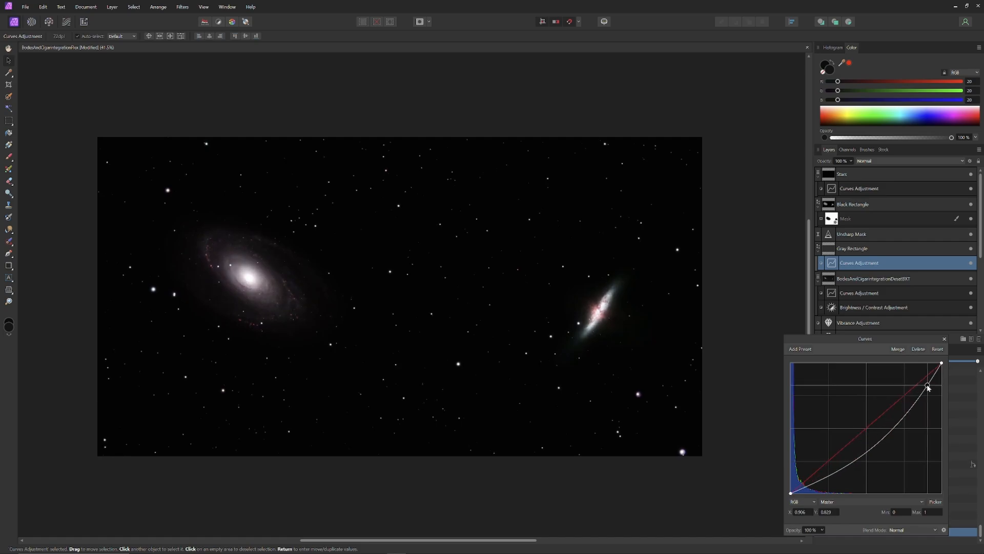
drag(928, 388, 931, 382)
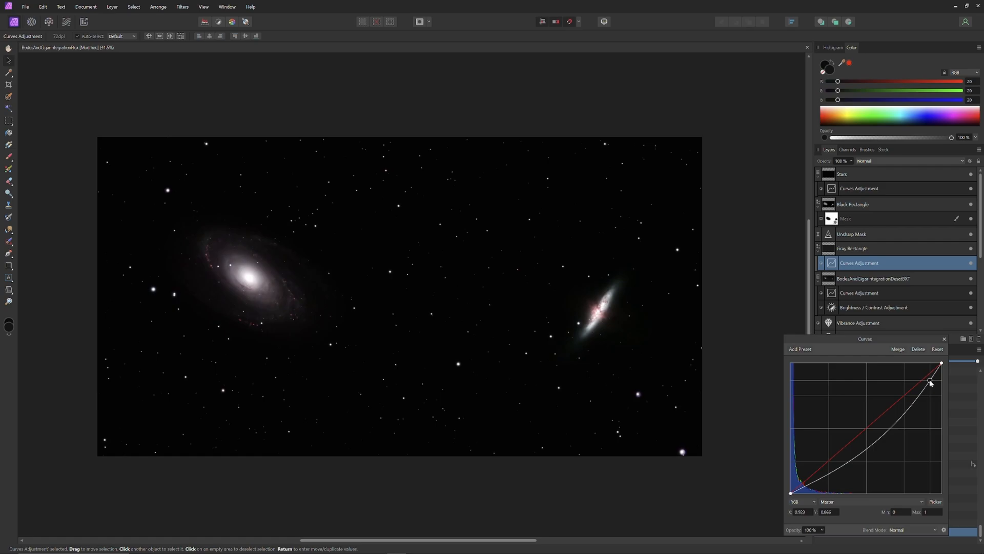
drag(931, 380, 931, 381)
click(971, 264)
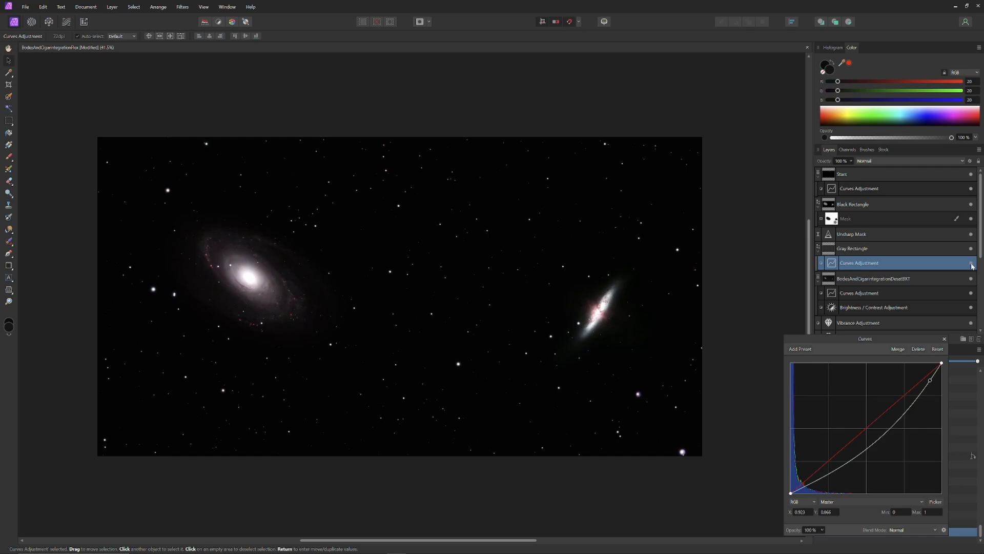
click(971, 264)
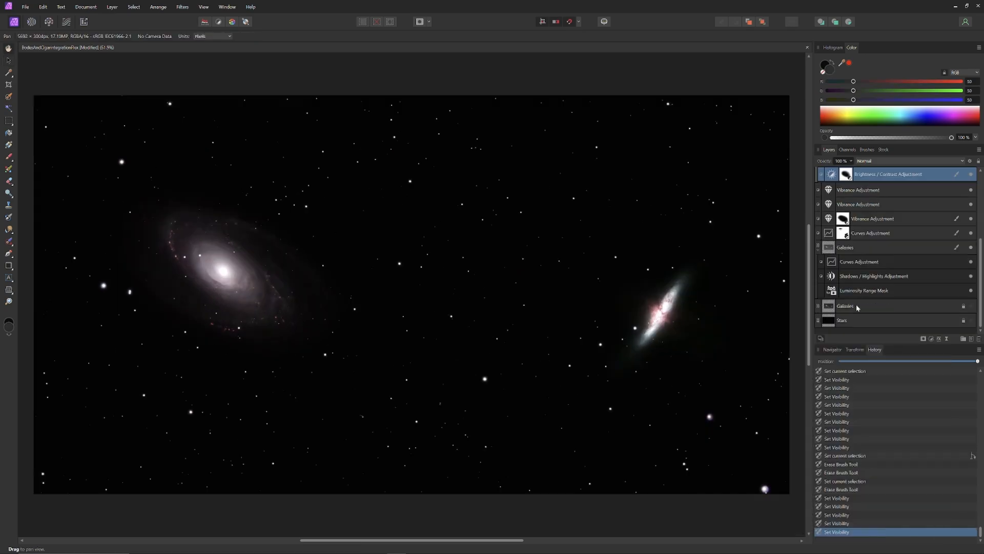
Duplicate the locked original Galaxies layer and place the visible copy at the very top of the layer stack
click(862, 306)
right_click(863, 309)
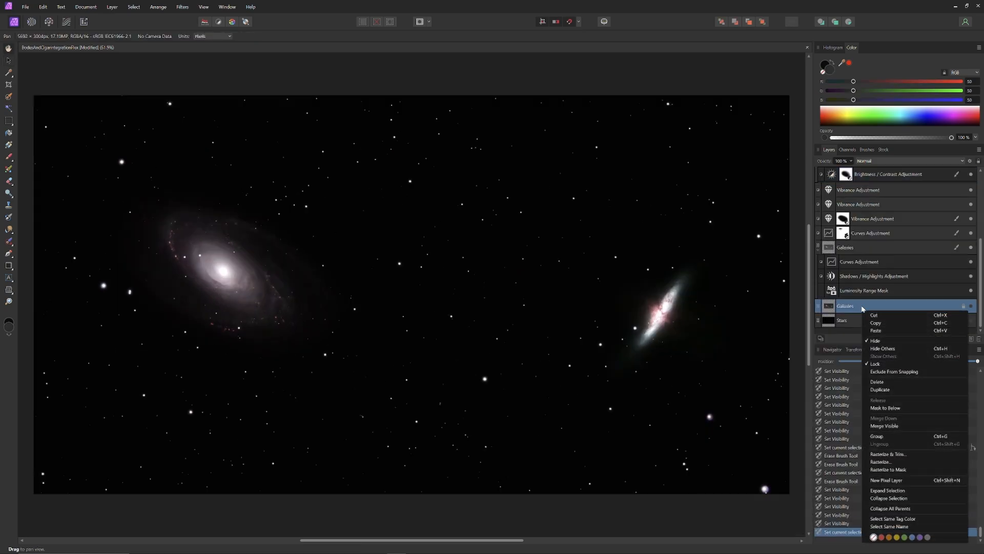
click(880, 389)
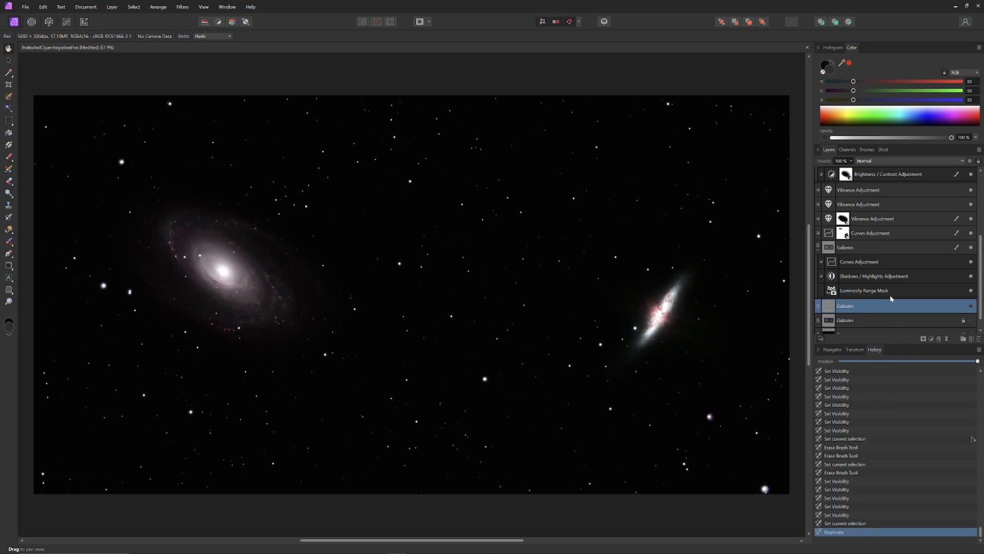
drag(868, 315, 867, 247)
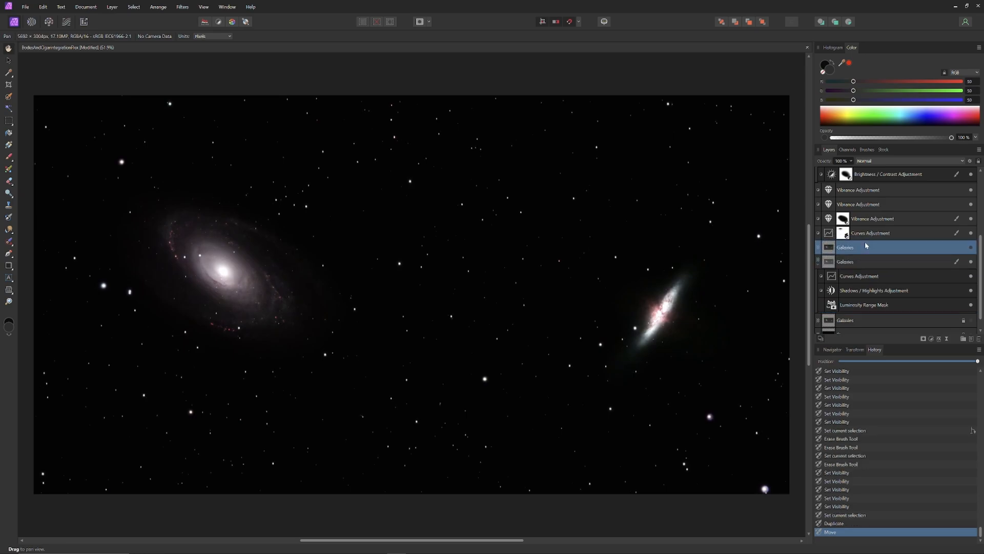
click(971, 247)
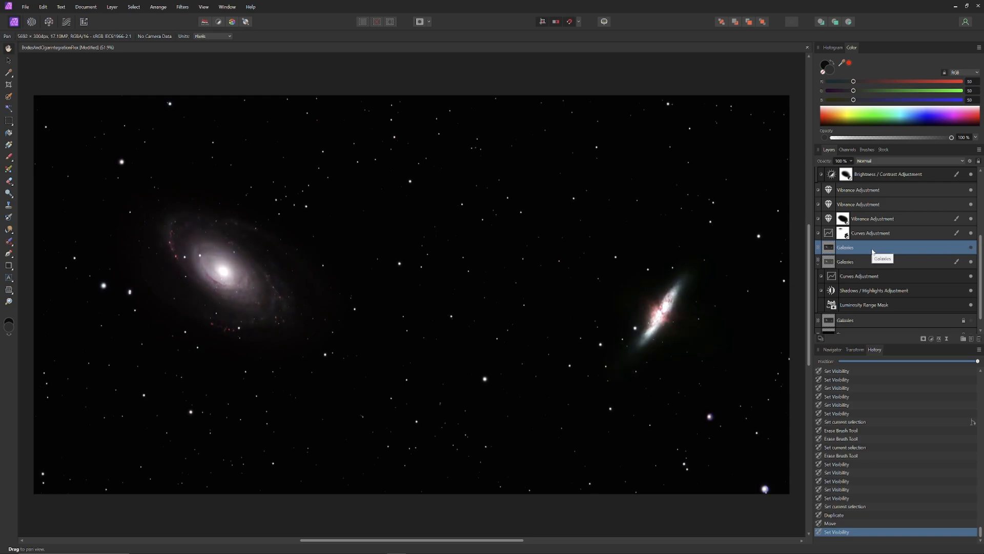
scroll(870, 169, up, 5)
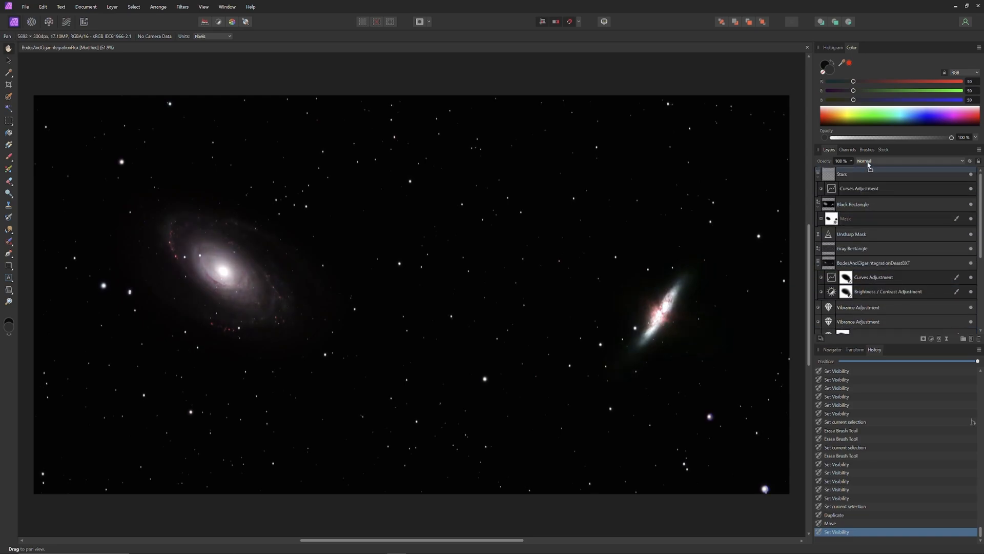
drag(869, 164, 869, 165)
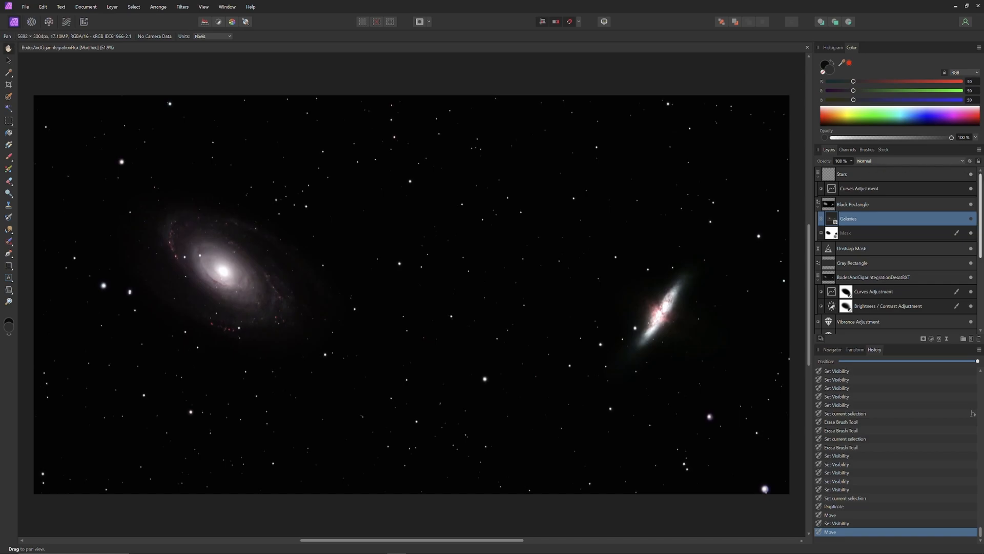
drag(856, 173, 858, 168)
click(971, 176)
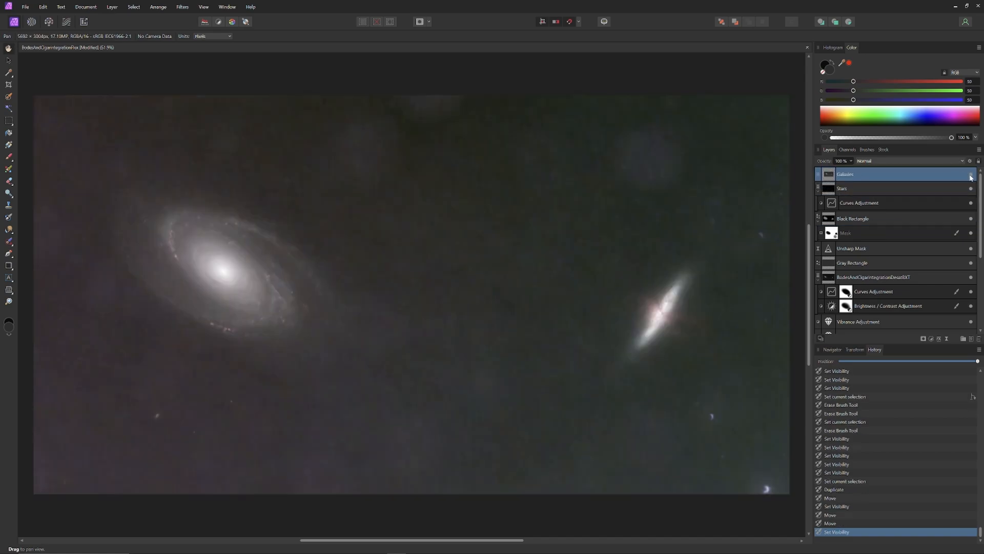
Rename the duplicated Galaxies layer "Galaxy Core Correction"
double_click(851, 175)
text(Gal)
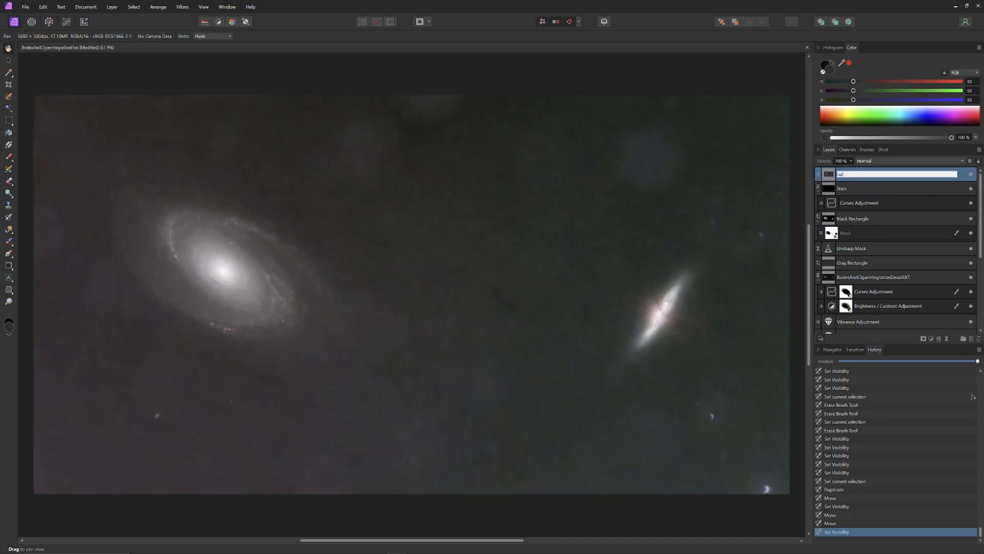
text(axy Core Colrection)
key(Return)
Erase the Galaxy Core Correction layer's background and small galaxy with broad Erase Brush strokes, keeping the area around the spiral galaxy
key(e)
click(563, 198)
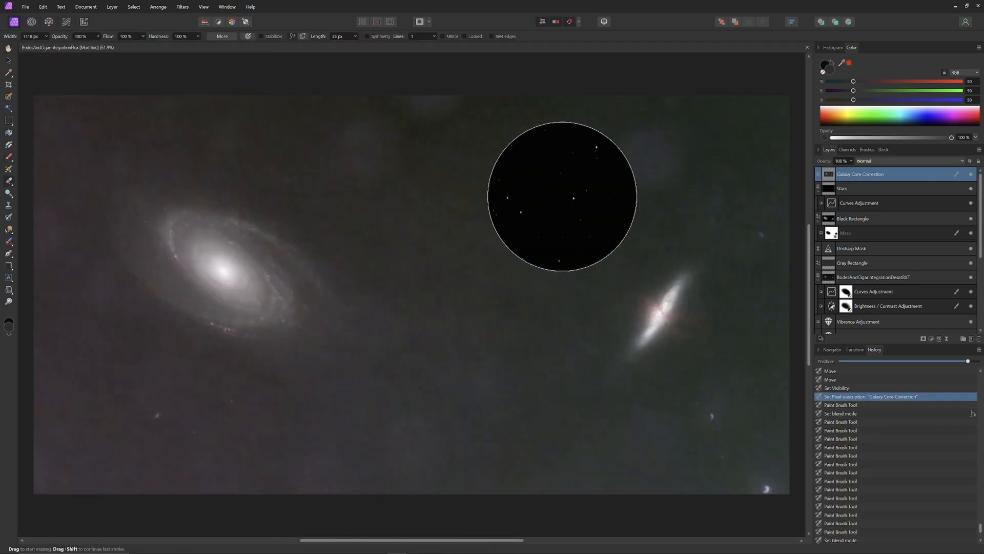
mouse_move(563, 198)
mouse_down()
mouse_move(561, 467)
mouse_move(579, 507)
mouse_up()
key(bracketleft)
key(bracketleft)
key(bracketleft)
key(bracketleft)
drag(447, 220, 393, 440)
drag(23, 236, 97, 484)
drag(324, 153, 451, 225)
Erase the Galaxy Core Correction layer closer around the spiral galaxy's outer arms with progressively smaller brushes
key(bracketleft)
key(bracketleft)
key(bracketleft)
key(bracketleft)
key(bracketleft)
key(bracketleft)
mouse_move(397, 264)
mouse_down()
mouse_move(185, 376)
mouse_move(371, 271)
mouse_move(108, 206)
mouse_up()
scroll(223, 330, up, 2)
mouse_move(328, 338)
mouse_down()
mouse_move(167, 305)
mouse_move(317, 334)
mouse_up()
key(bracketleft)
drag(123, 220, 165, 88)
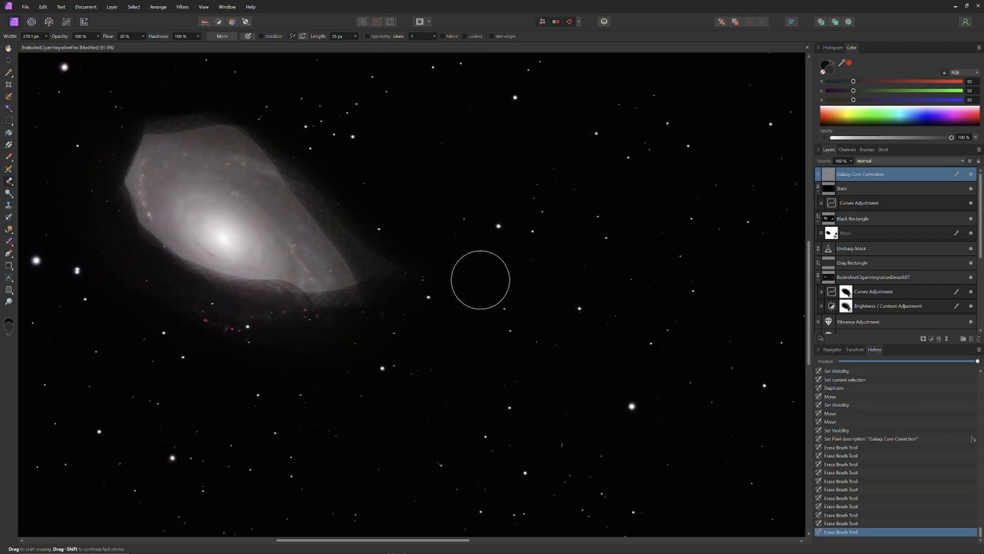
Hide the desaturated galaxy layer and other layers beneath to isolate Galaxy Core Correction, trimming more around the spiral galaxy
click(971, 277)
scroll(952, 299, down, 5)
click(971, 246)
scroll(800, 259, up, 1)
drag(256, 318, 353, 289)
scroll(969, 246, up, 5)
click(971, 175)
click(971, 188)
scroll(384, 362, down, 3)
Erase the Galaxy Core Correction layer around the spiral galaxy's bright center with a reduced brush so mainly its core is kept
drag(384, 362, 352, 345)
scroll(408, 285, up, 2)
drag(409, 286, 178, 385)
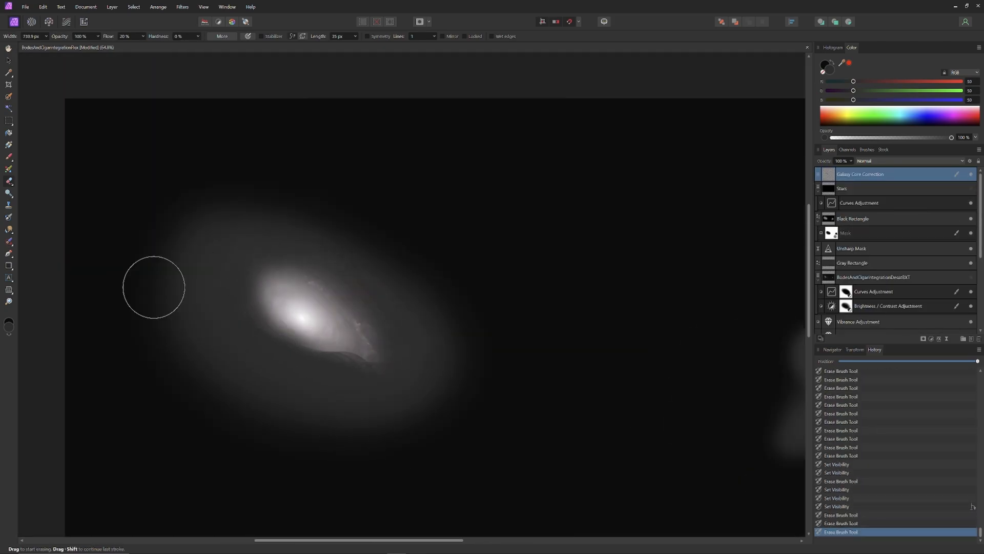
key(bracketleft)
key(bracketleft)
mouse_move(241, 310)
mouse_down()
mouse_move(372, 351)
mouse_move(294, 351)
mouse_move(346, 348)
mouse_up()
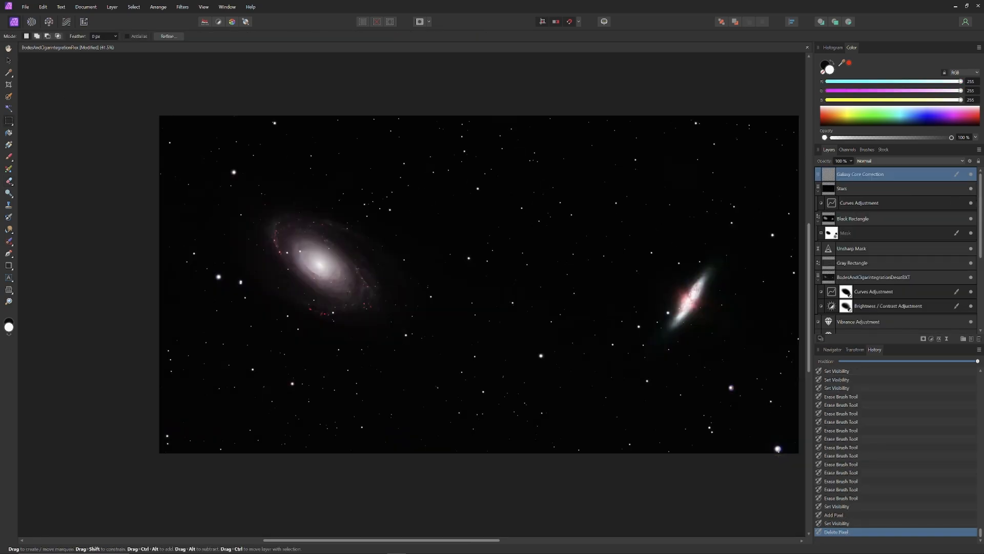
Draw a white rectangle over the astrophotograph on top of all layers and lower its opacity to 2%
key(ctrl+d)
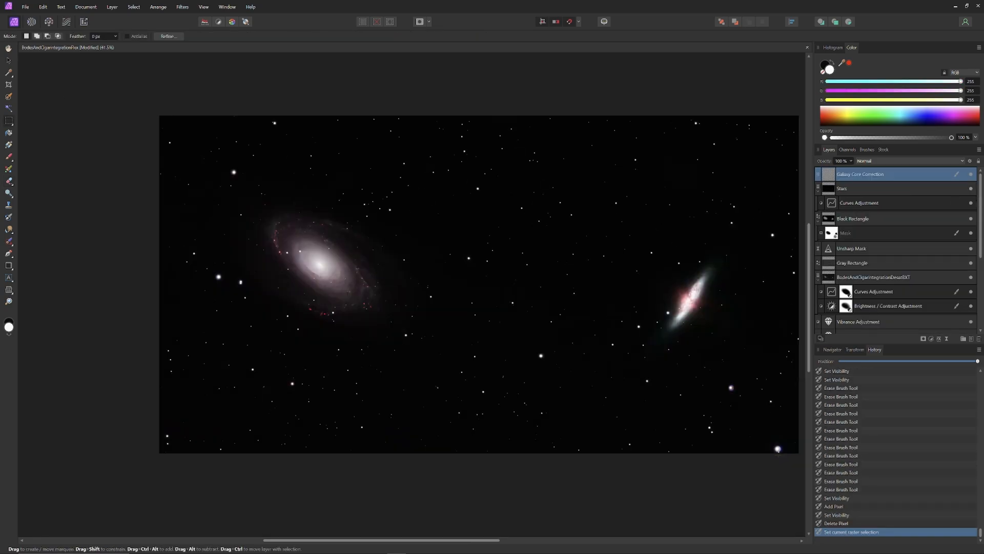
key(ctrl+z)
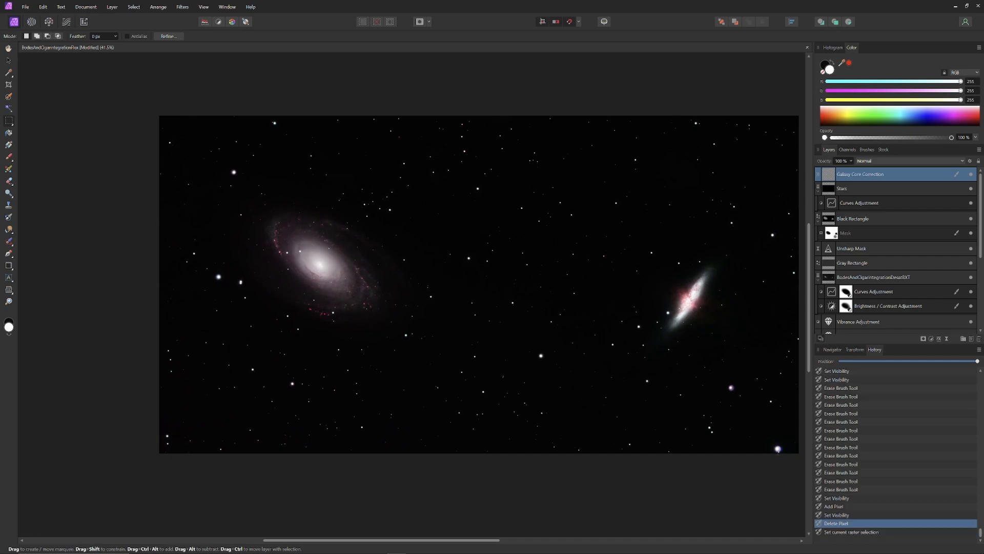
click(9, 266)
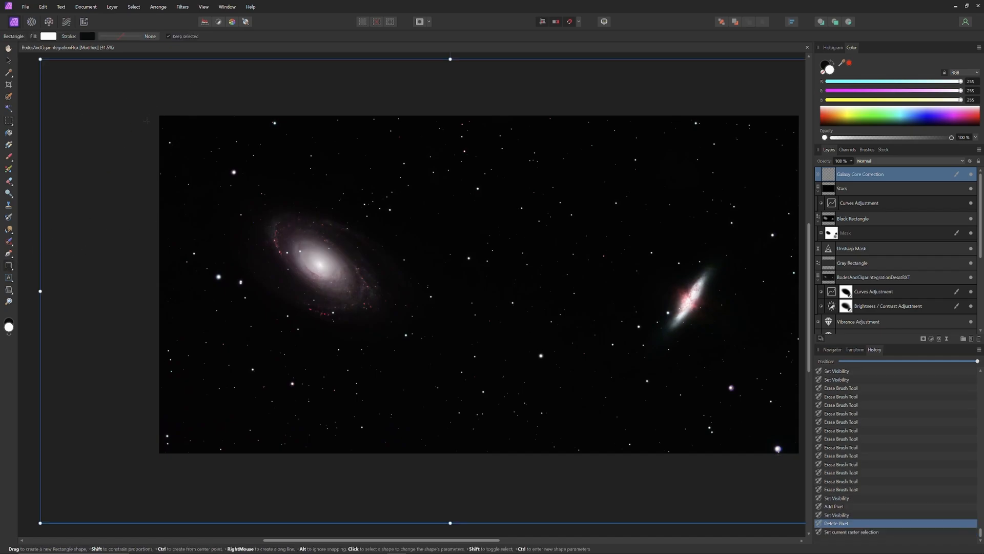
drag(158, 120, 775, 455)
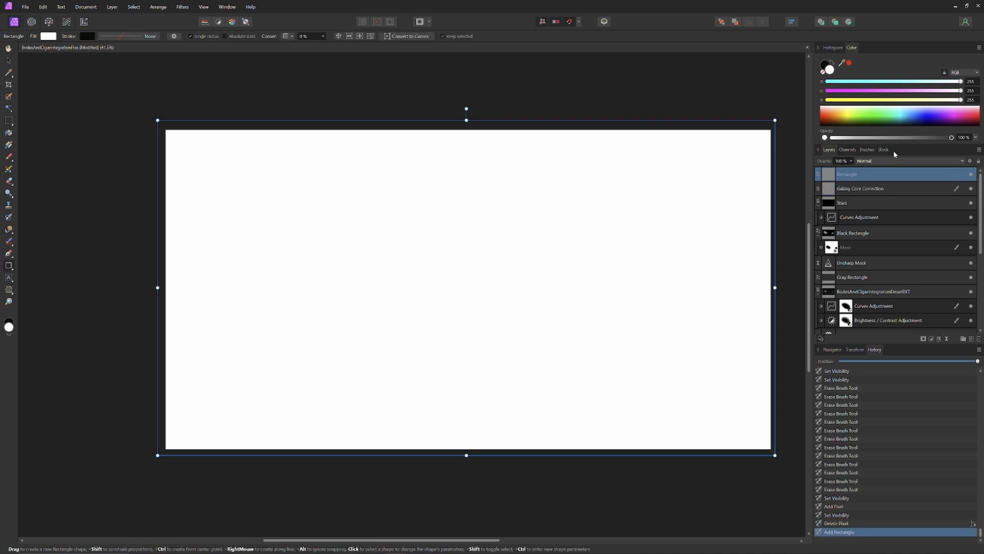
click(851, 161)
drag(851, 169, 798, 174)
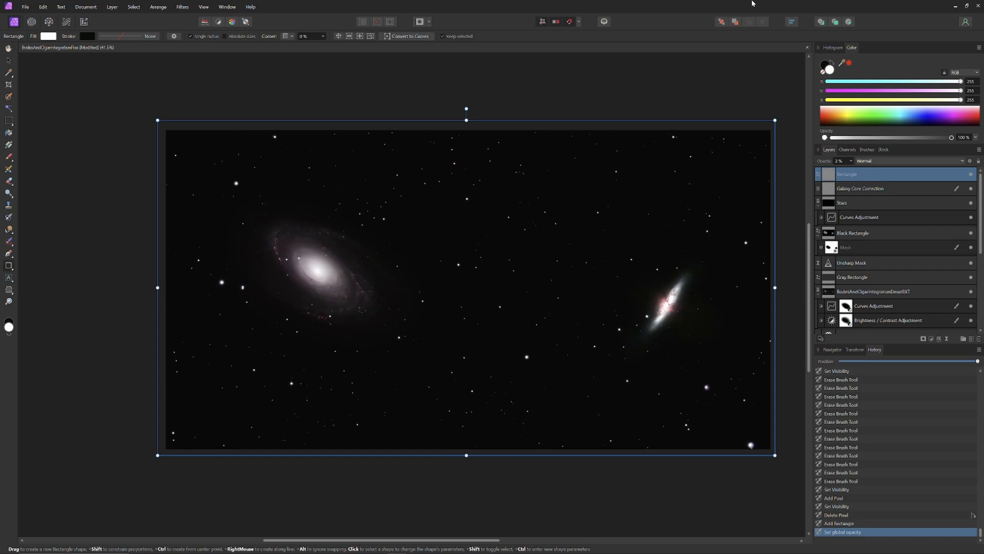
Blend the white rectangle in Average mode, fine-tune its opacity to a few percent and toggle its visibility to compare the background
click(851, 161)
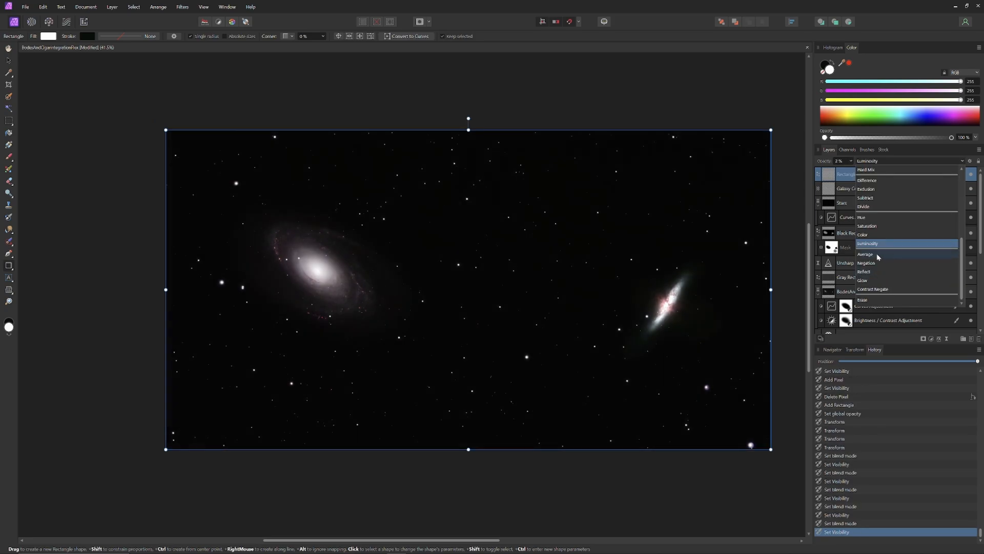
click(879, 255)
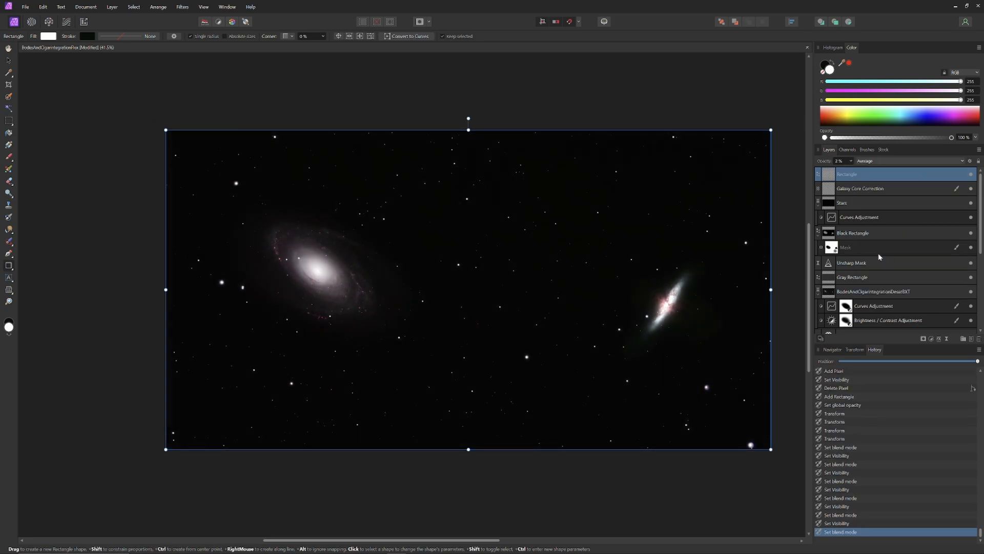
click(852, 162)
click(854, 172)
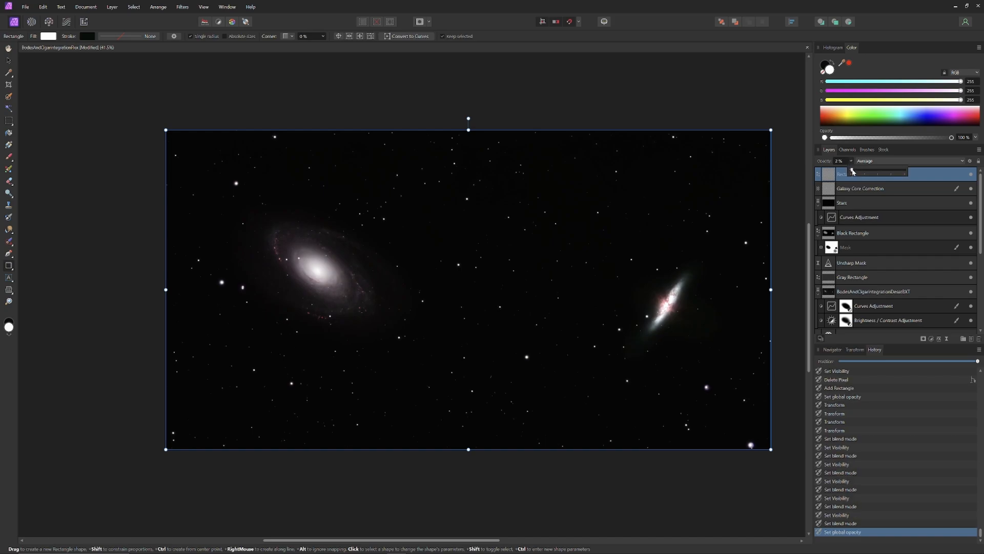
drag(854, 171, 852, 171)
click(972, 175)
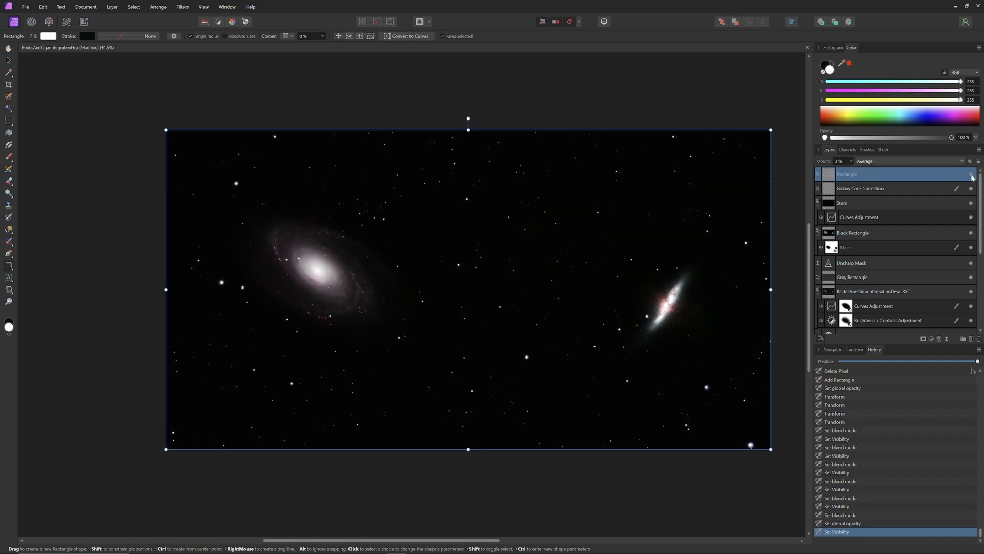